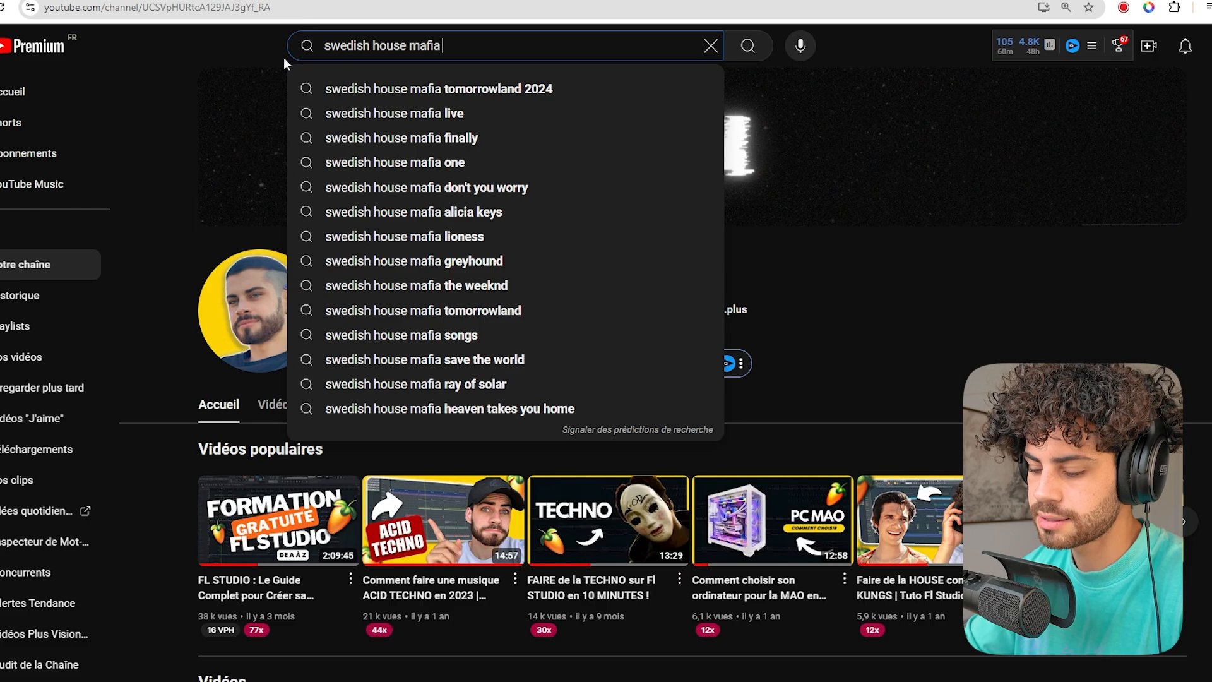
# - Search YouTube for "swedish house mafia don't you worry" and listen to the Don't You Worry Child (Radio Edit) video
pyautogui.write('don')
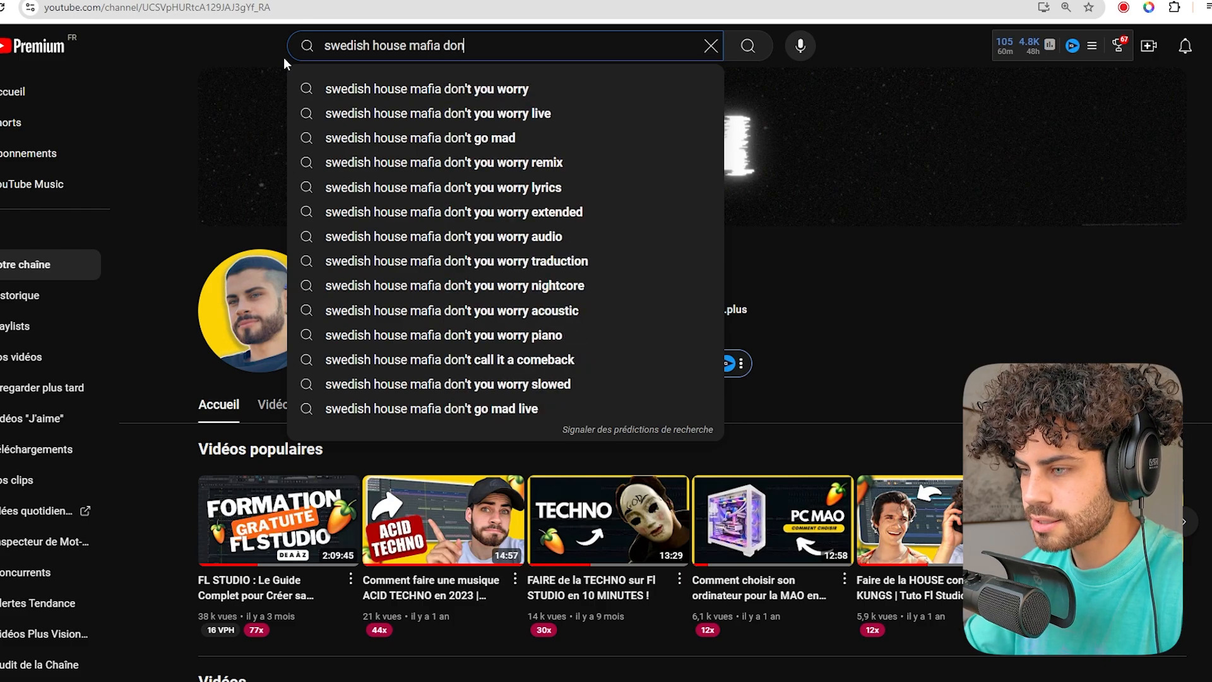
pyautogui.press('Down')
pyautogui.press('Return')
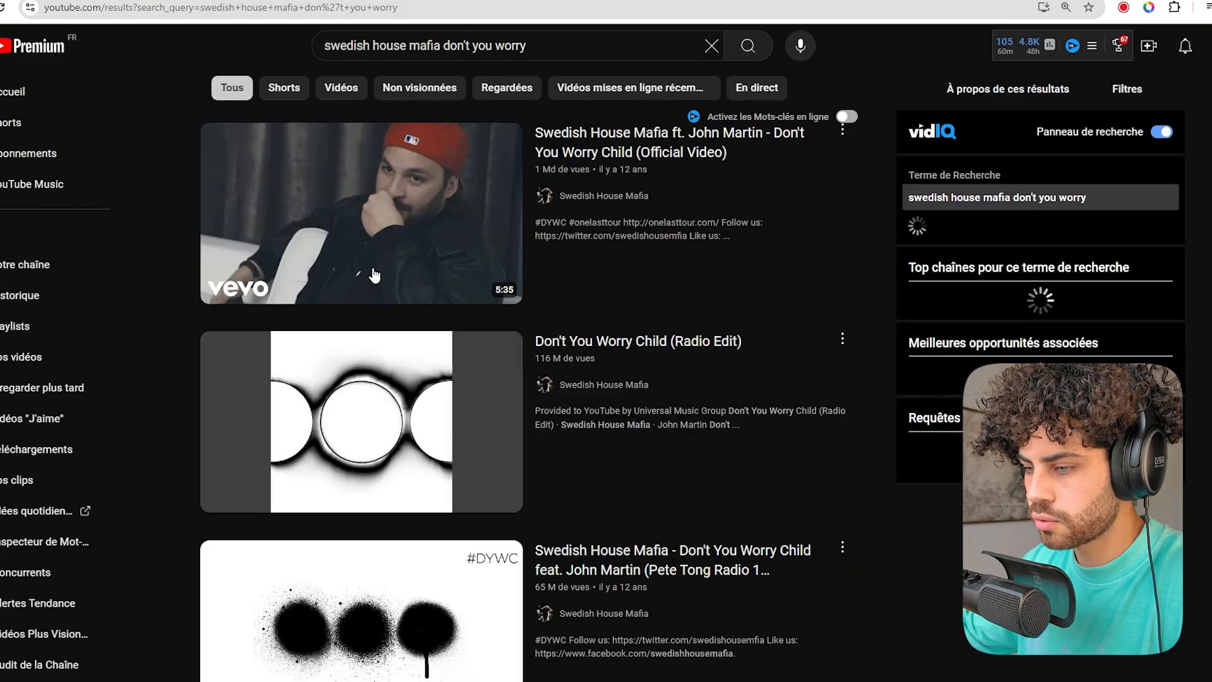
pyautogui.click(375, 333)
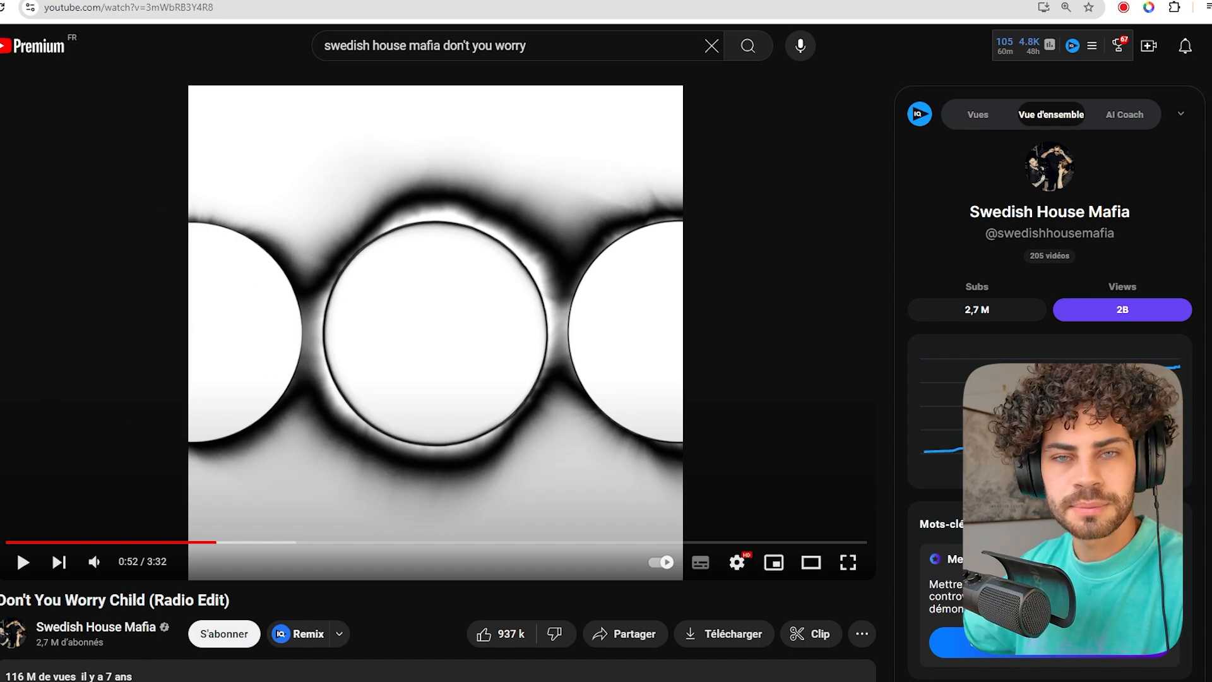
pyautogui.click(238, 287)
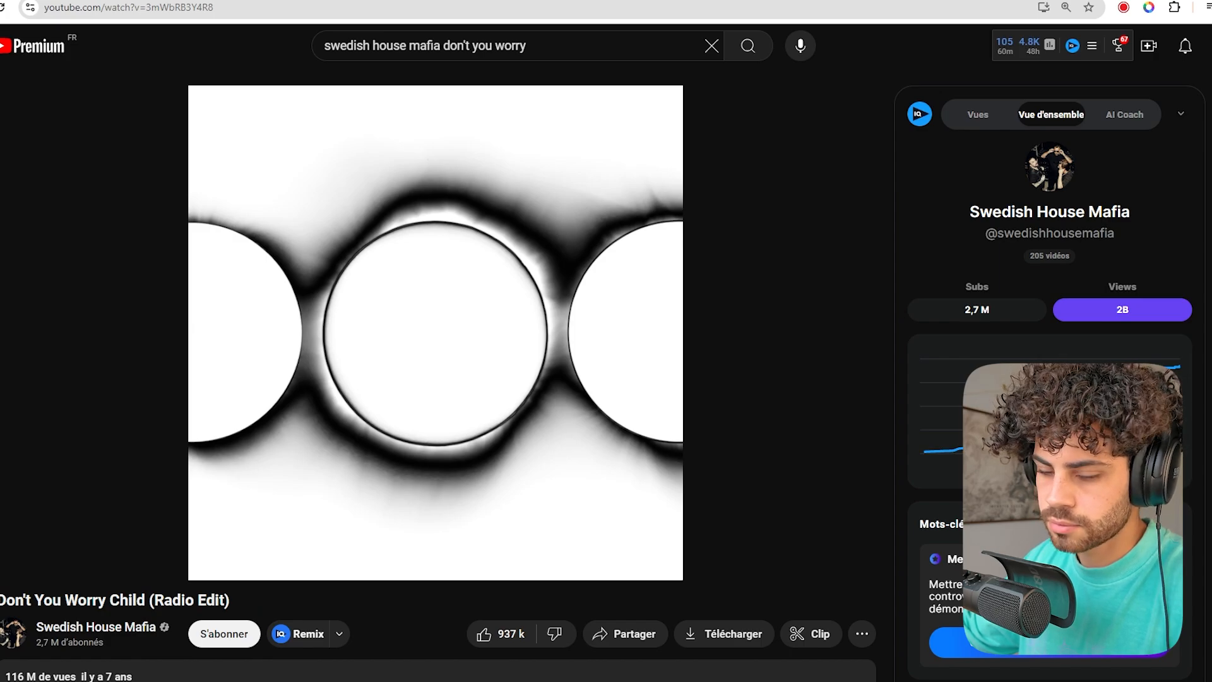
pyautogui.click(104, 343)
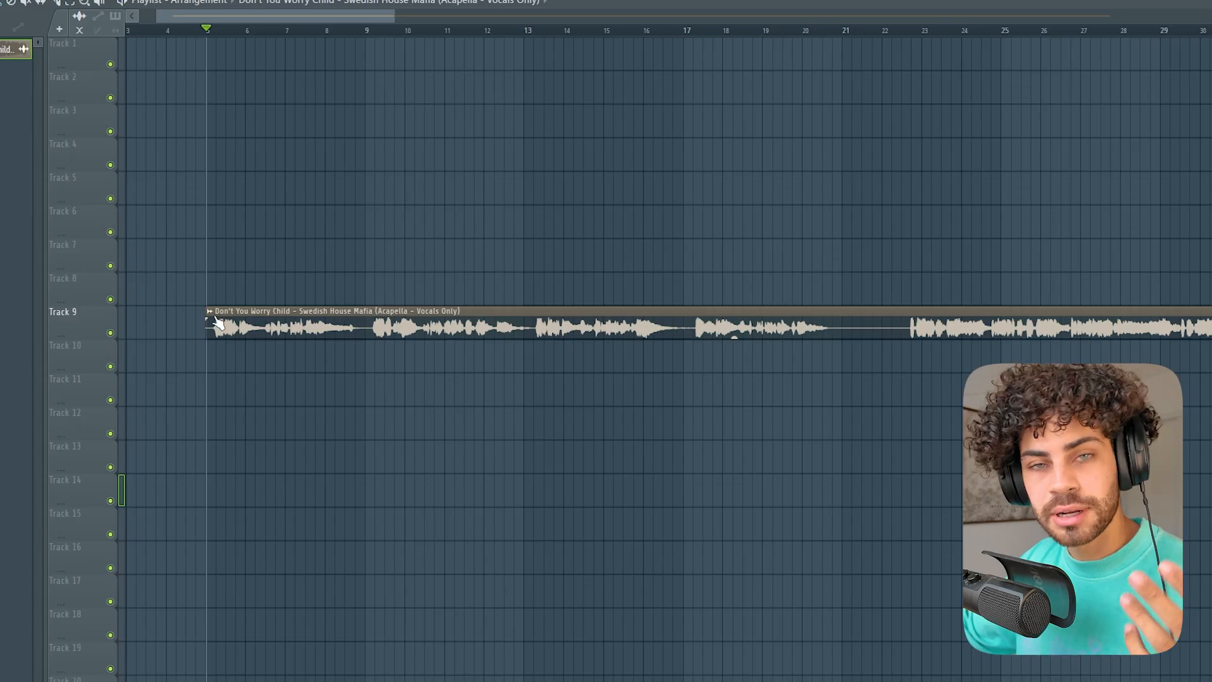
# - Switch to the FL Studio playlist and place a Pattern 1 clip on Track 6 at bar 5, aligned with the acapella's start
pyautogui.scroll(1, 223, 32)
pyautogui.moveTo(250, 12); pyautogui.dragTo(244, 12)
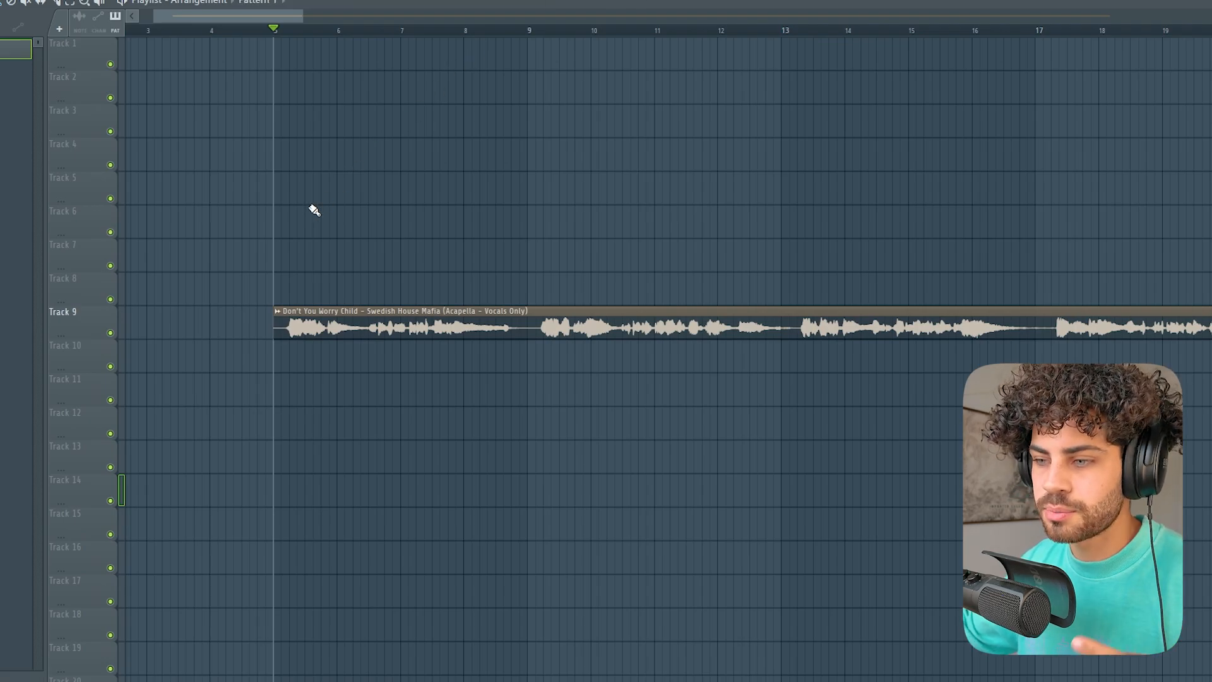
pyautogui.click(275, 220)
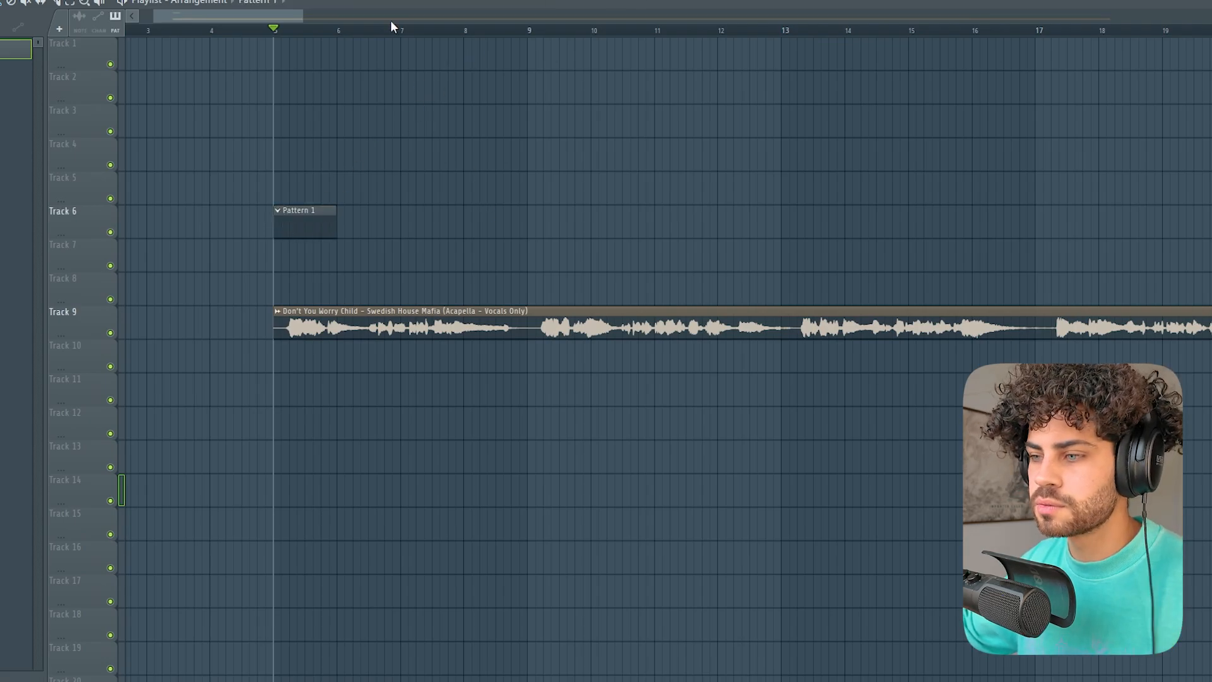
pyautogui.scroll(1, 383, 37)
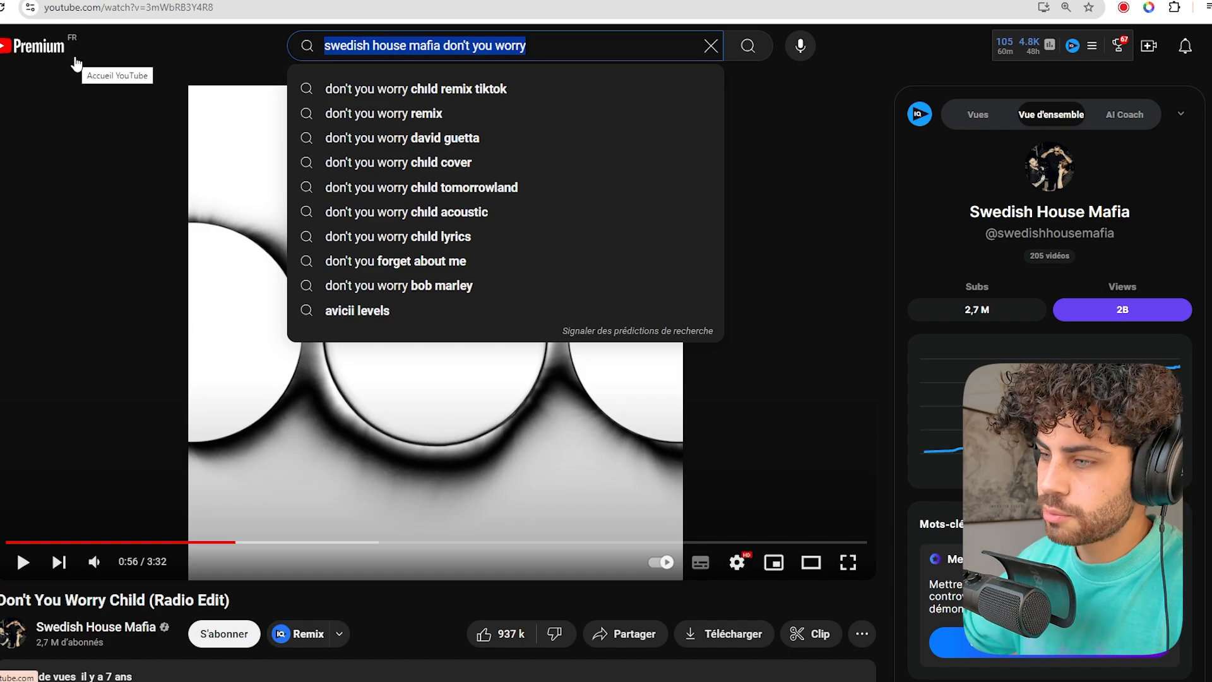
# - Back in YouTube, search for "swedish house mafia don't you worry piano", open the EASY Piano Tutorial and pause it during the chords
pyautogui.click(464, 45)
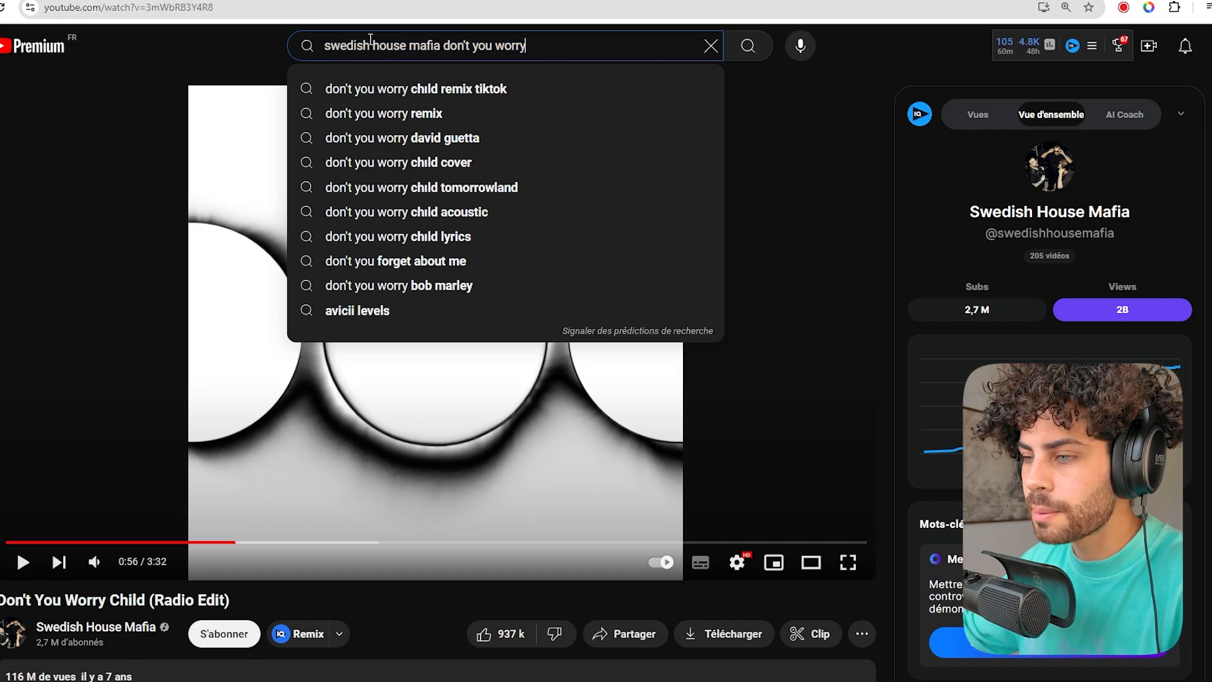
pyautogui.write('piano')
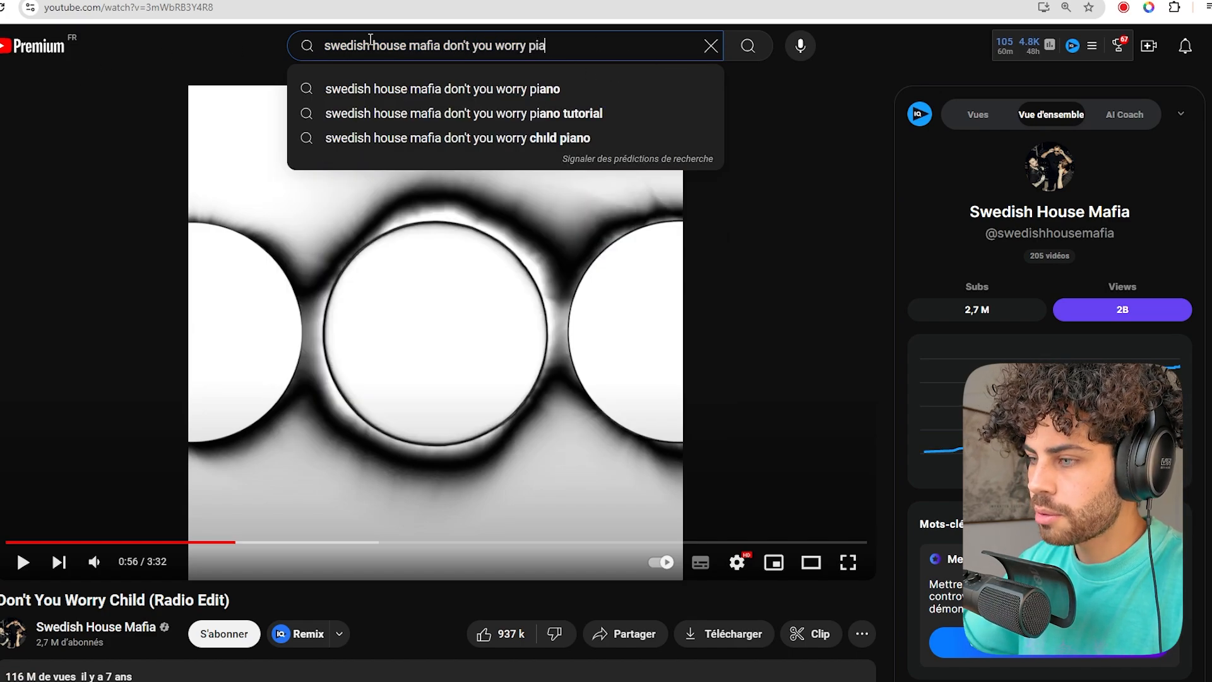
pyautogui.press('Return')
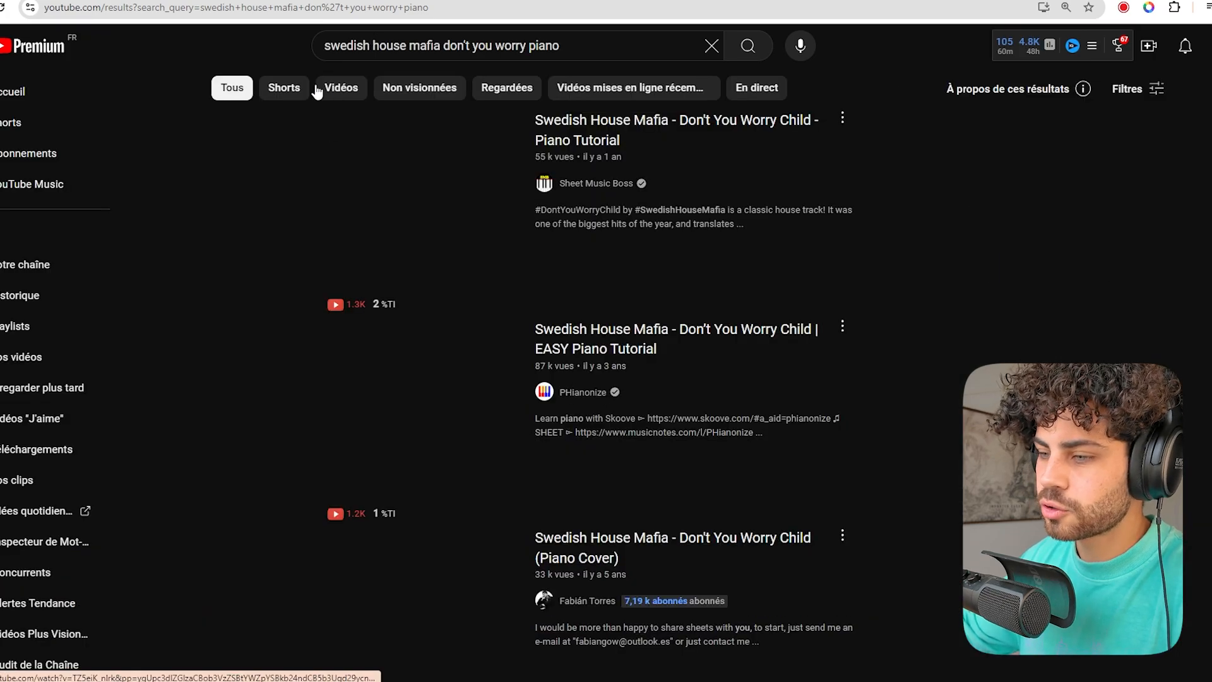
pyautogui.scroll(-5, 158, 182)
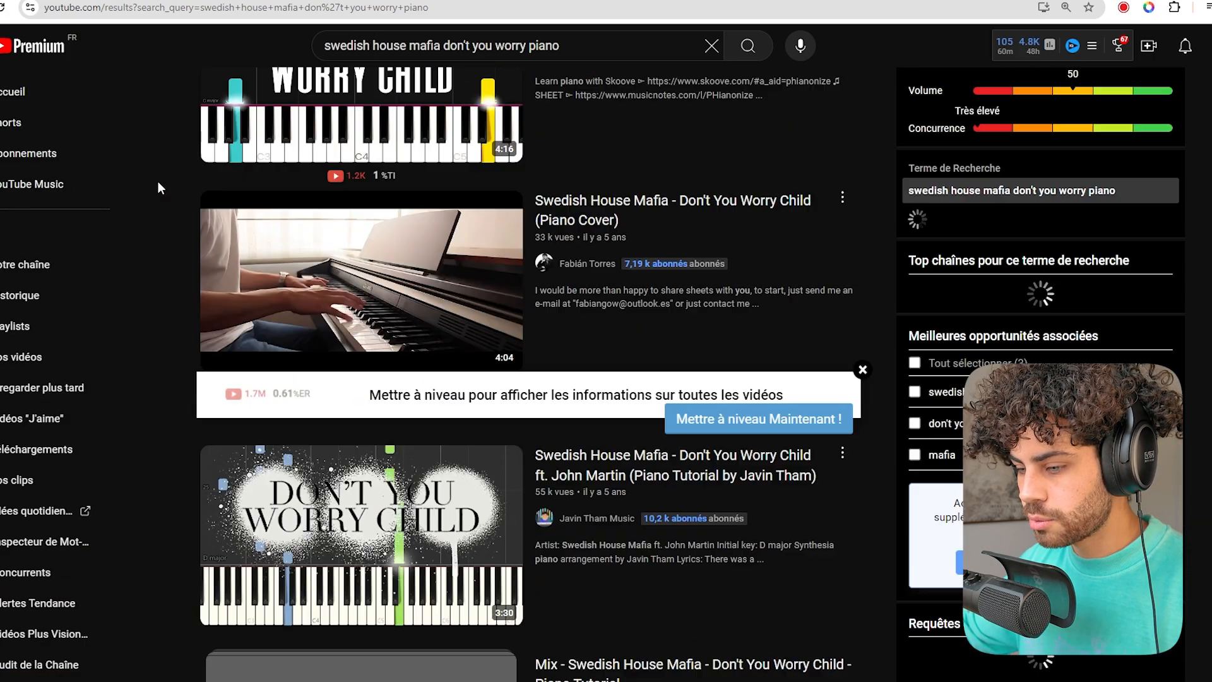
pyautogui.scroll(5, 158, 182)
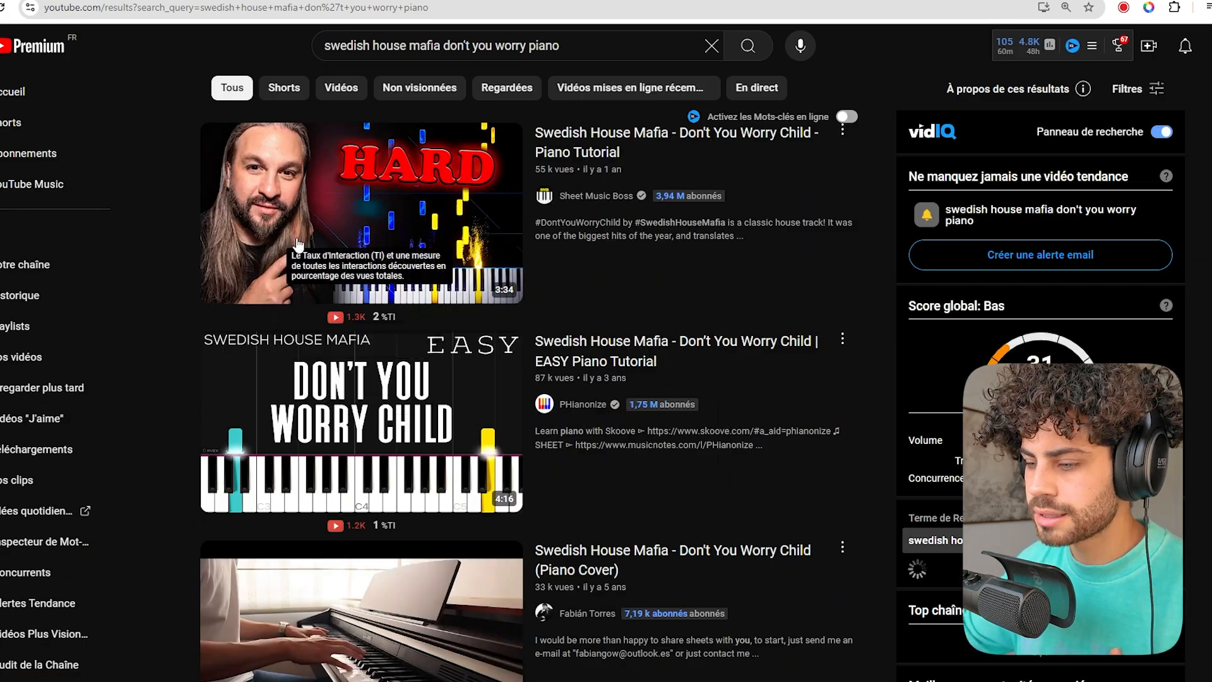
pyautogui.scroll(-5, 246, 373)
pyautogui.scroll(-3, 240, 361)
pyautogui.scroll(8, 189, 385)
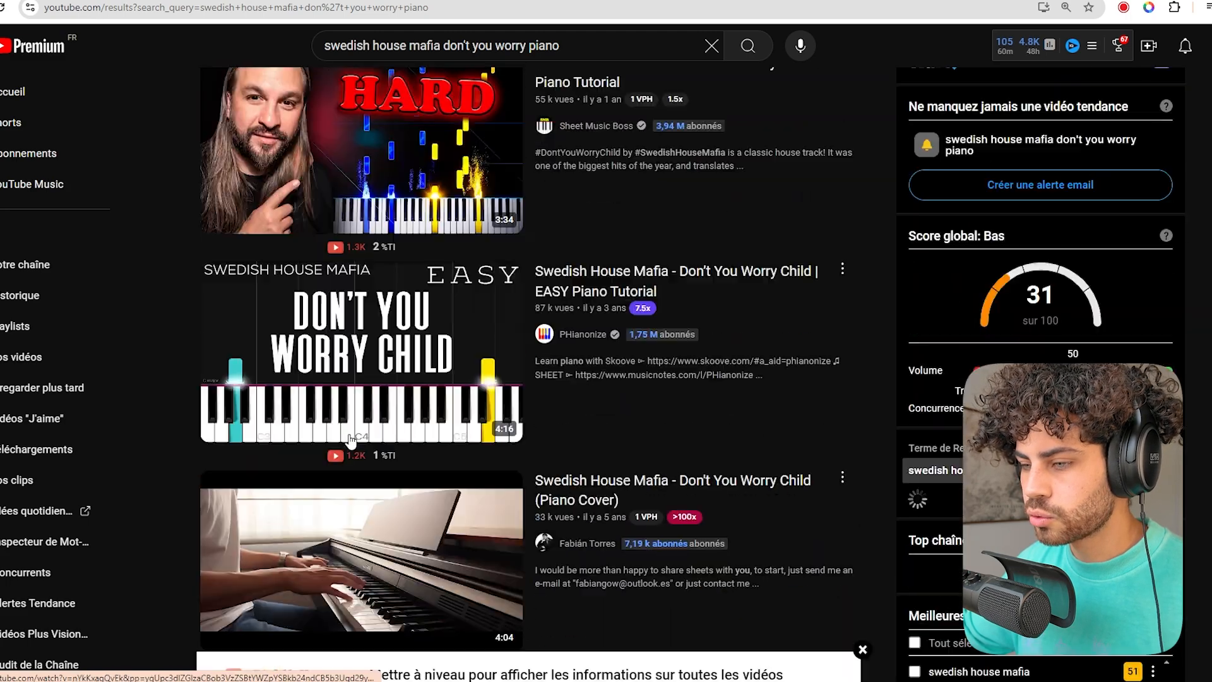
pyautogui.click(301, 424)
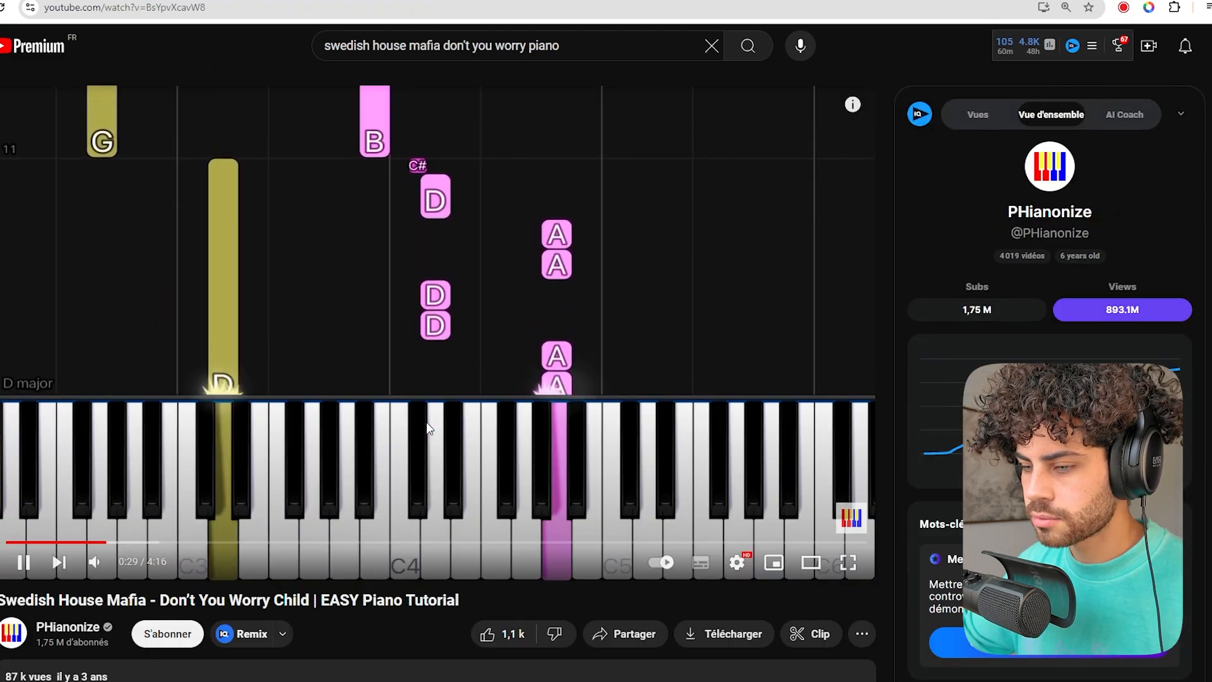
pyautogui.click(455, 316)
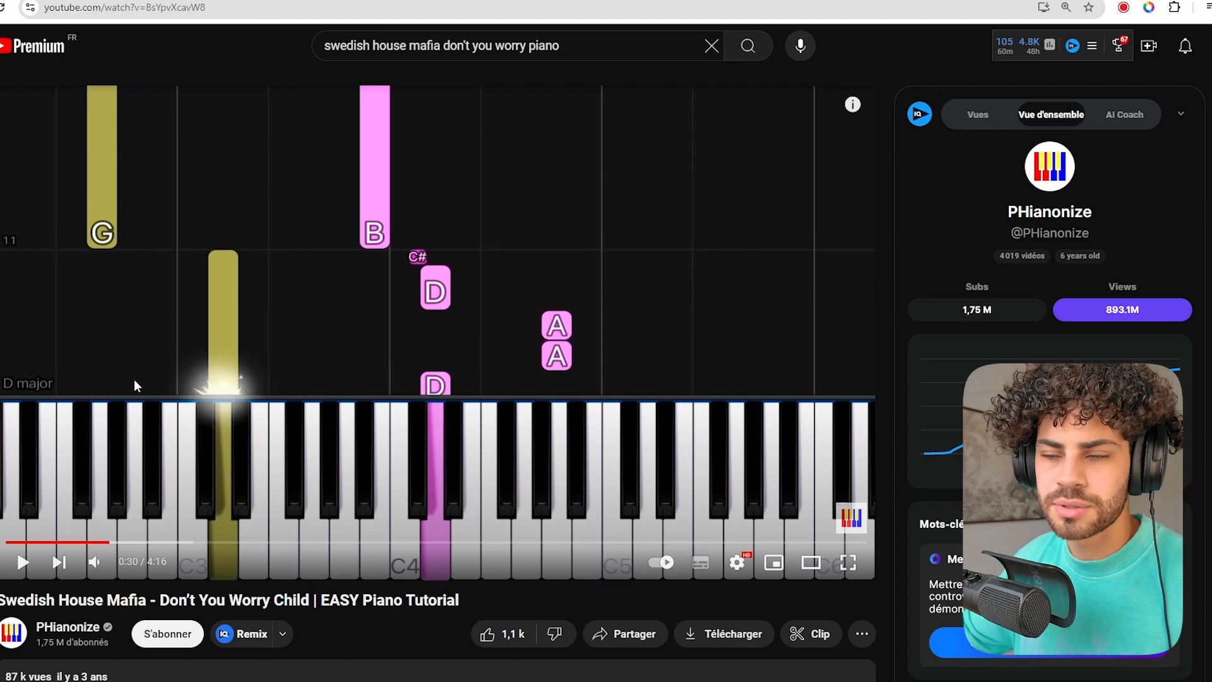
# - Open the other Don't You Worry Child piano tutorial in D major, jump to about 0:55 and view its chords
pyautogui.hotkey('alt', 'Left')
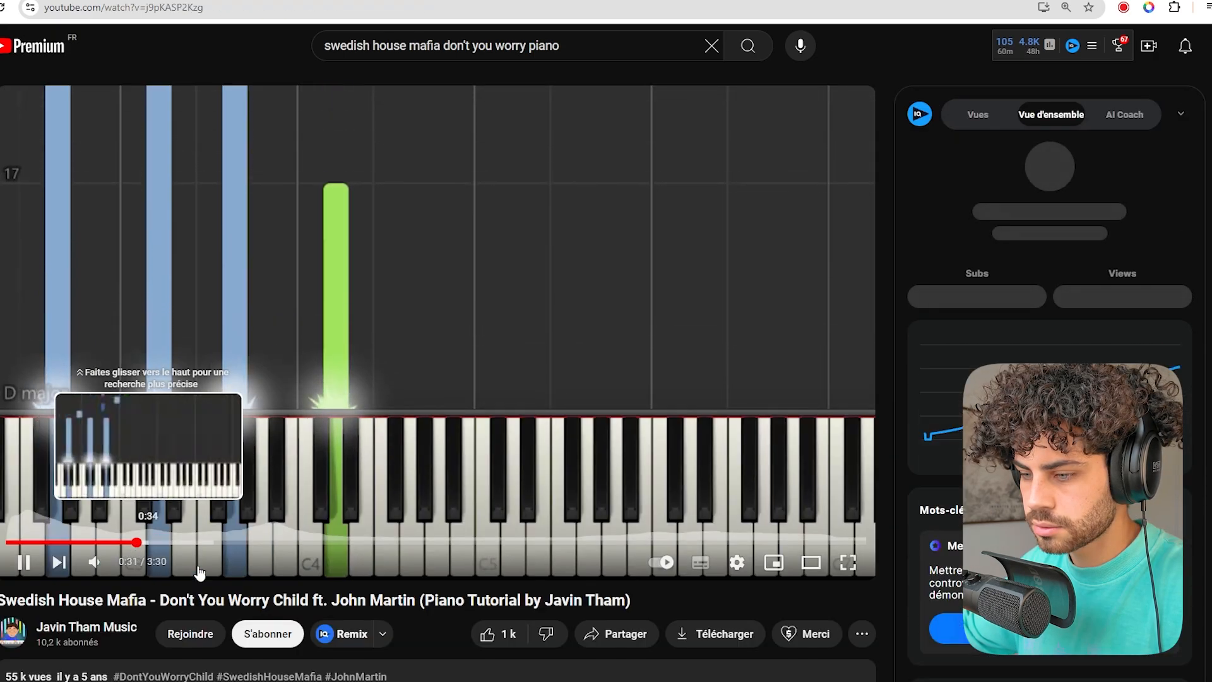
pyautogui.press('space')
pyautogui.click(234, 542)
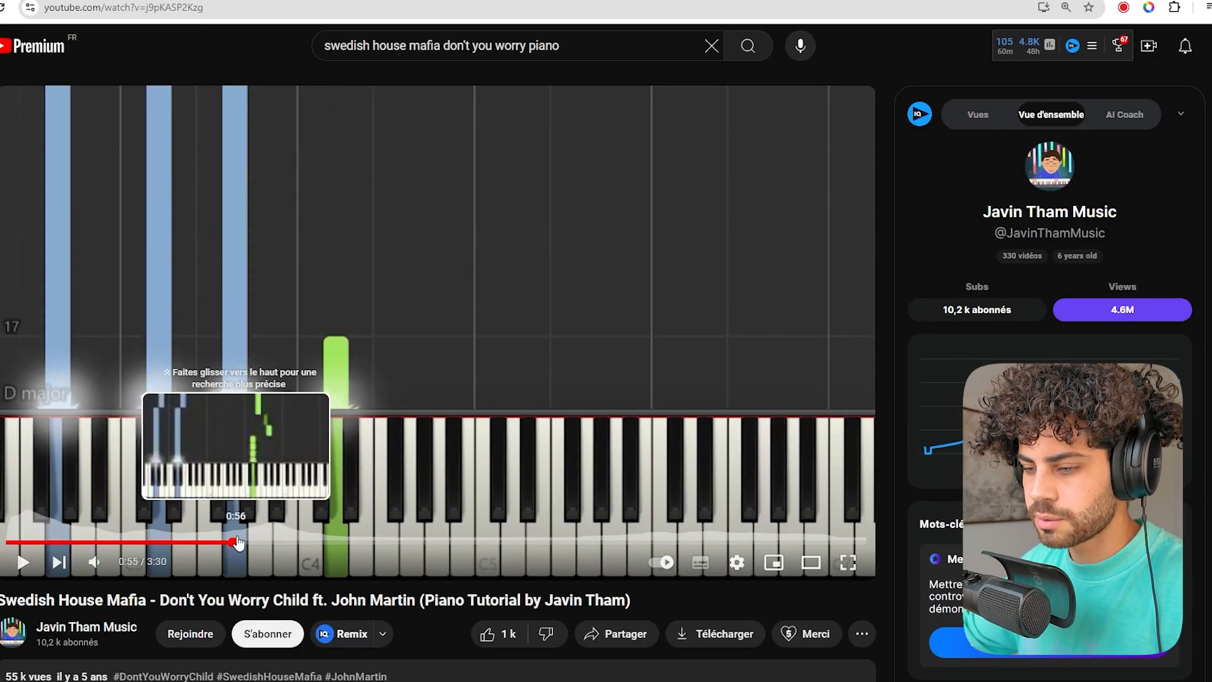
pyautogui.press('space')
pyautogui.click(444, 316)
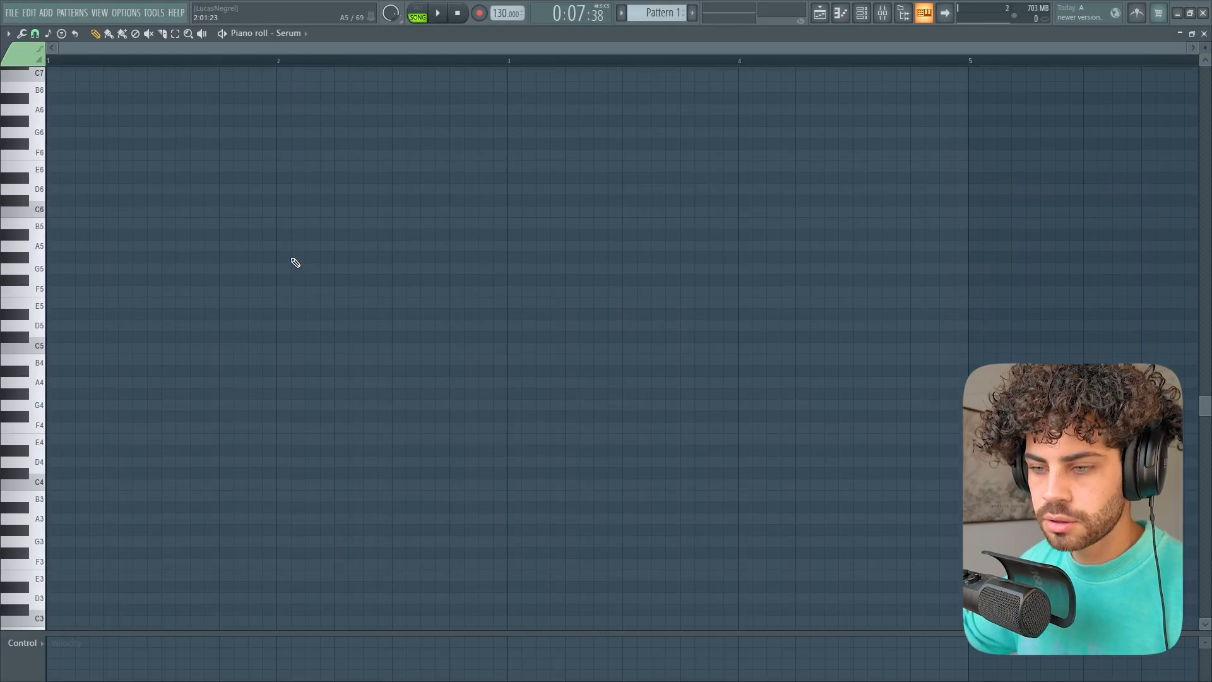
# - In FL Studio, switch playback to pattern mode and listen to Pattern 1's four-bar chord progression in the Serum piano roll
pyautogui.scroll(-2, 294, 262)
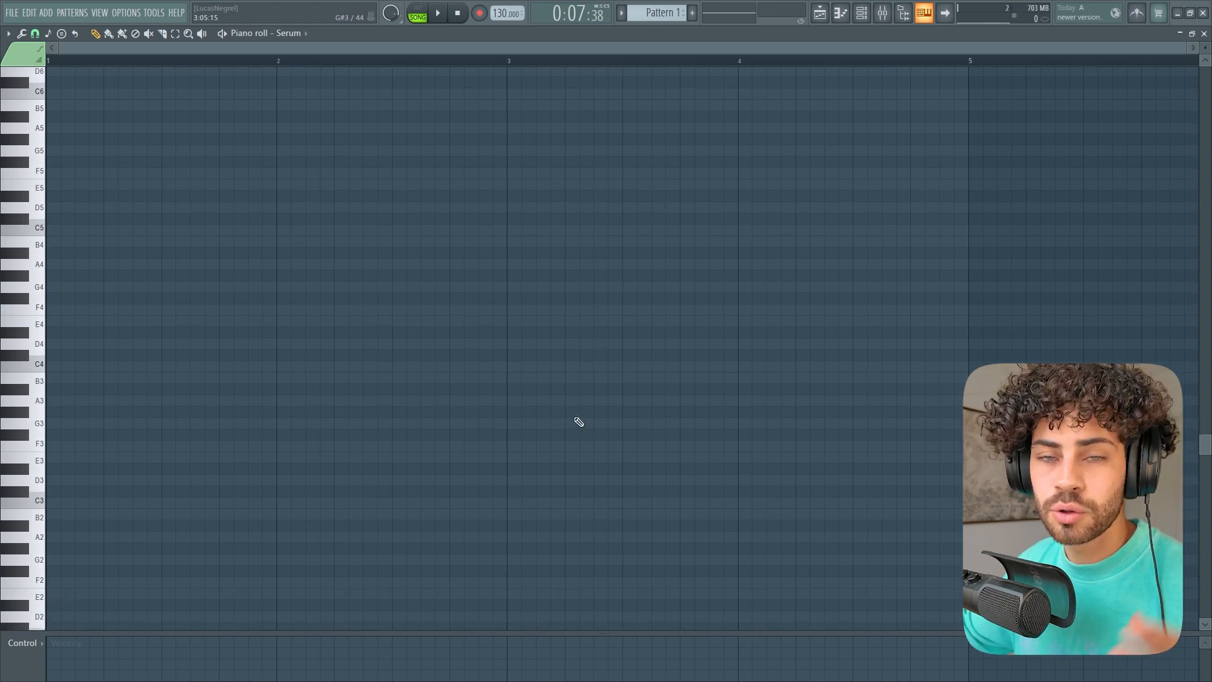
pyautogui.scroll(-2, 578, 418)
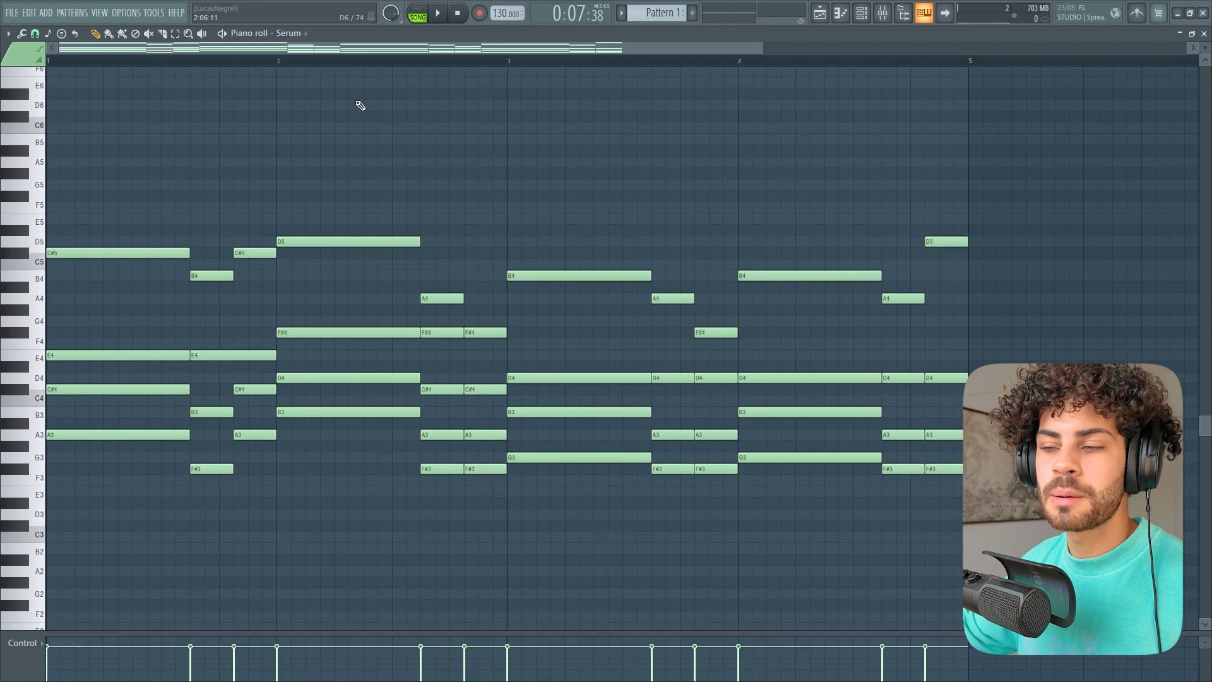
pyautogui.scroll(-2, 351, 60)
pyautogui.press('l')
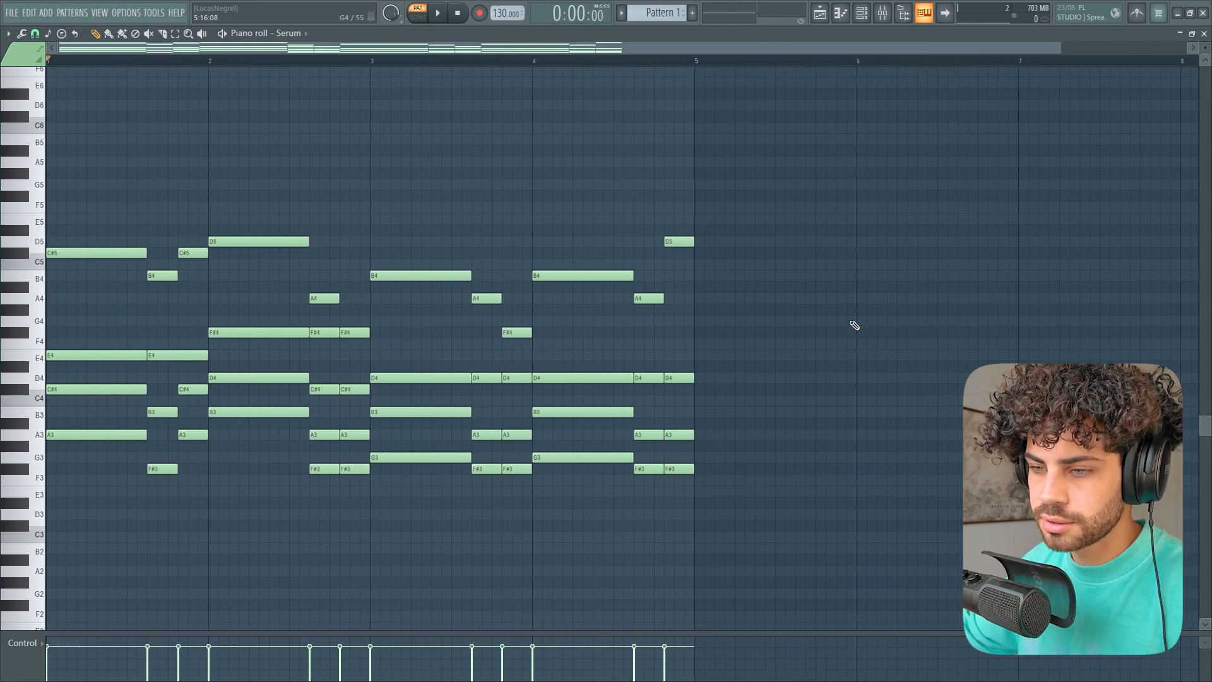
pyautogui.press('space')
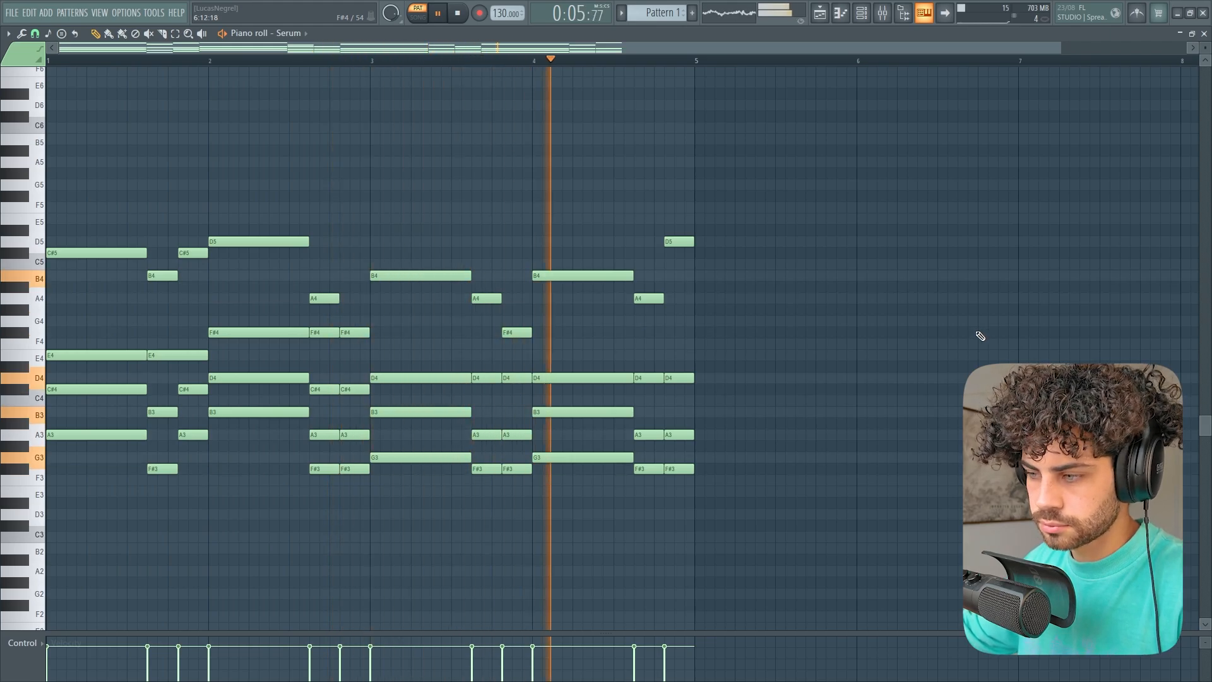
pyautogui.press('space')
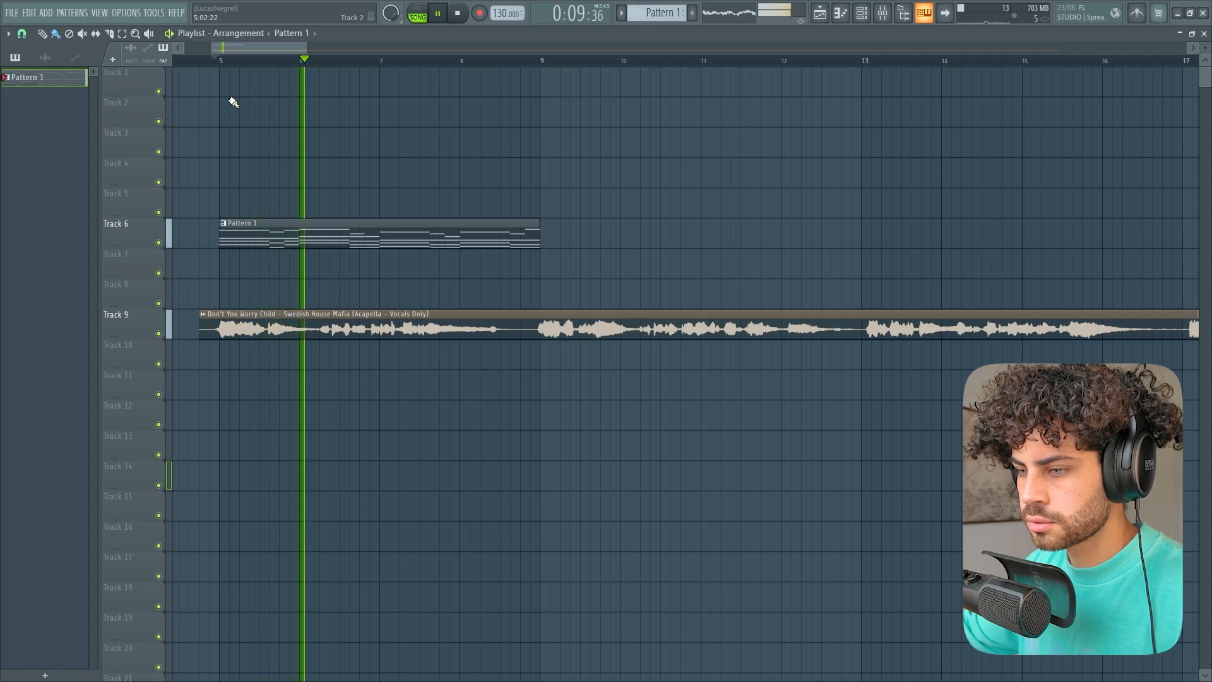
# - Stop the song, mute the acapella on Track 9 and set the playlist's playback position to bar 5
pyautogui.press('space')
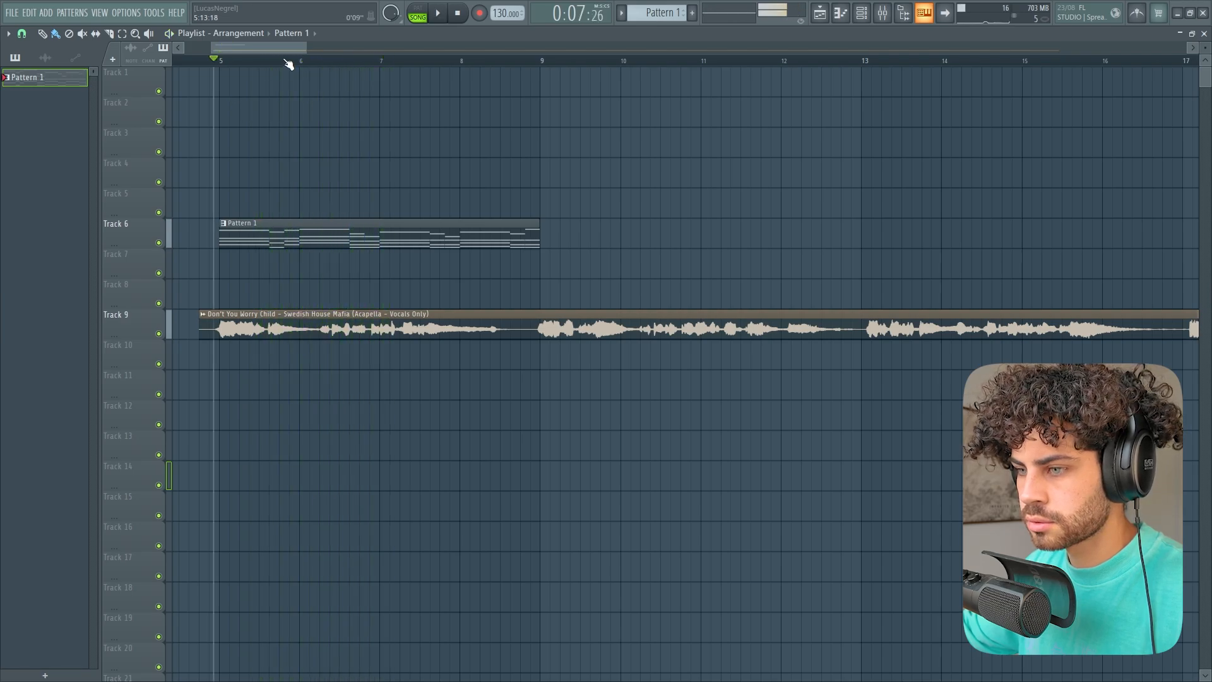
pyautogui.scroll(-2, 285, 62)
pyautogui.click(158, 333)
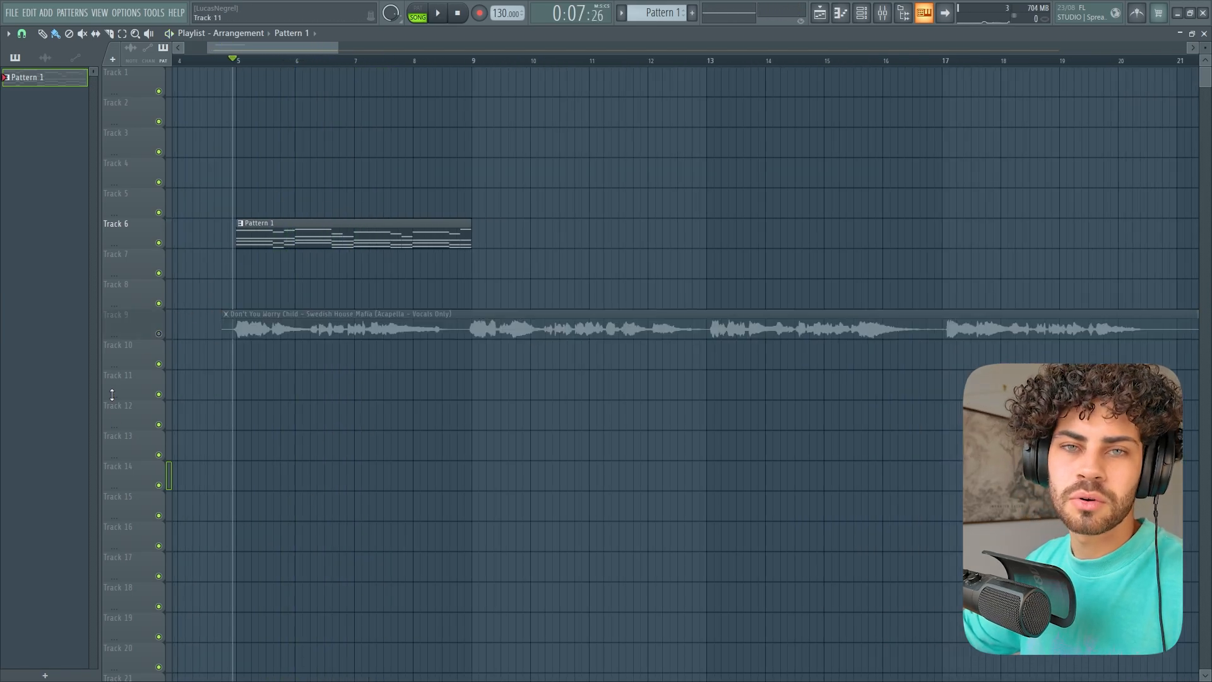
pyautogui.scroll(2, 238, 67)
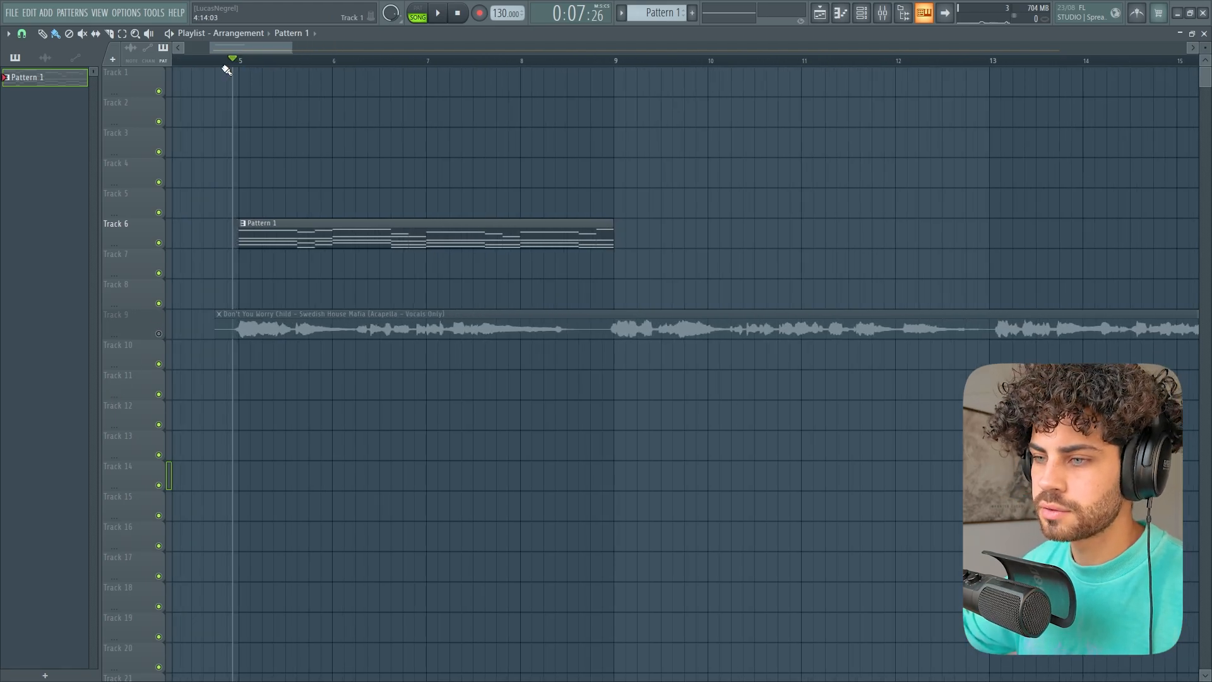
pyautogui.click(241, 62)
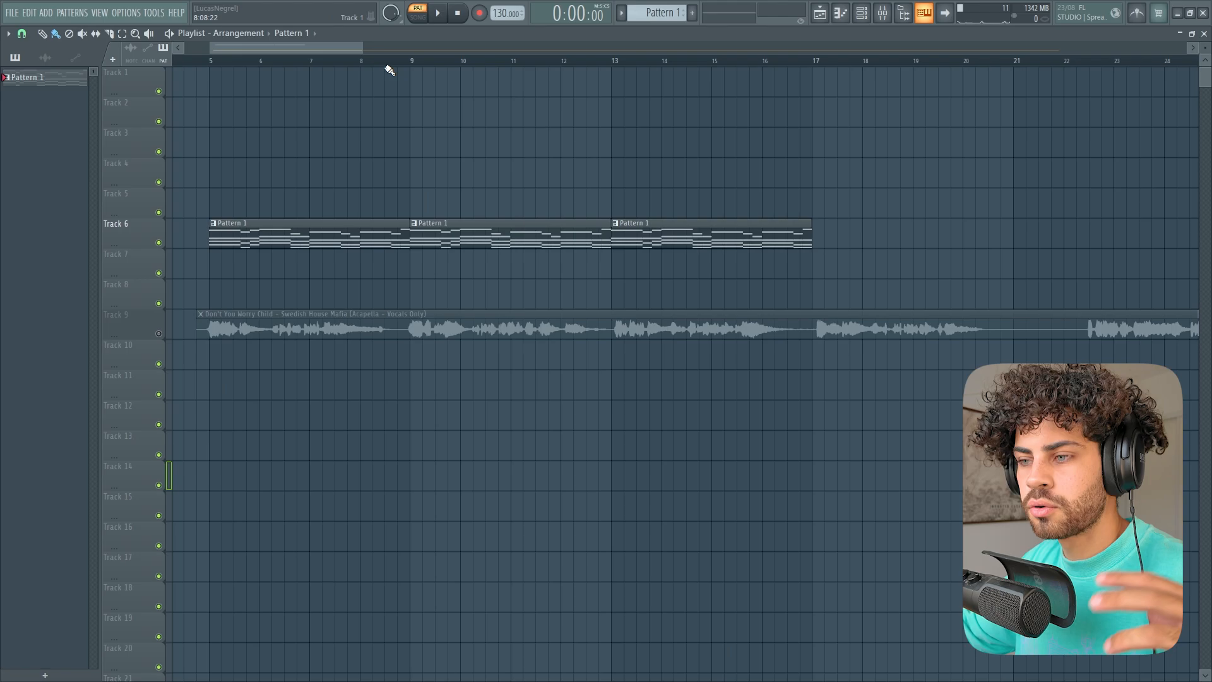
pyautogui.scroll(-3, 387, 68)
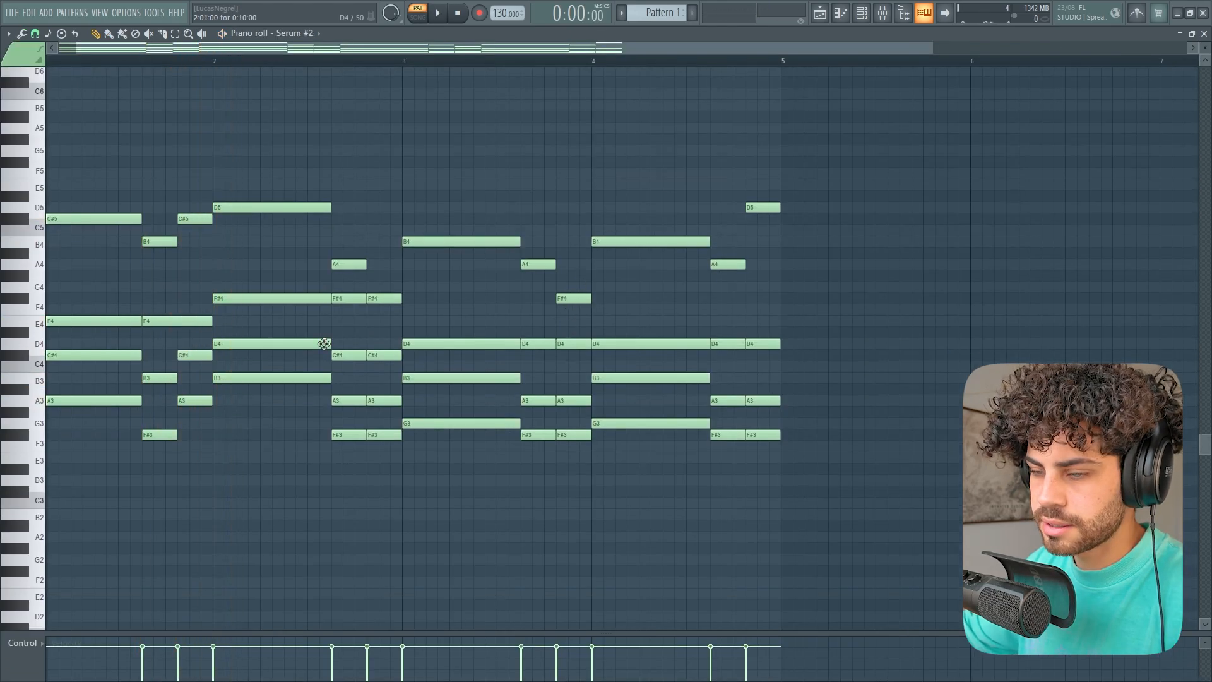
# - Review the copied chord notes of the Serum #2 and Serum #3 layers and play back the pattern
pyautogui.scroll(1, 1010, 362)
pyautogui.press('space')
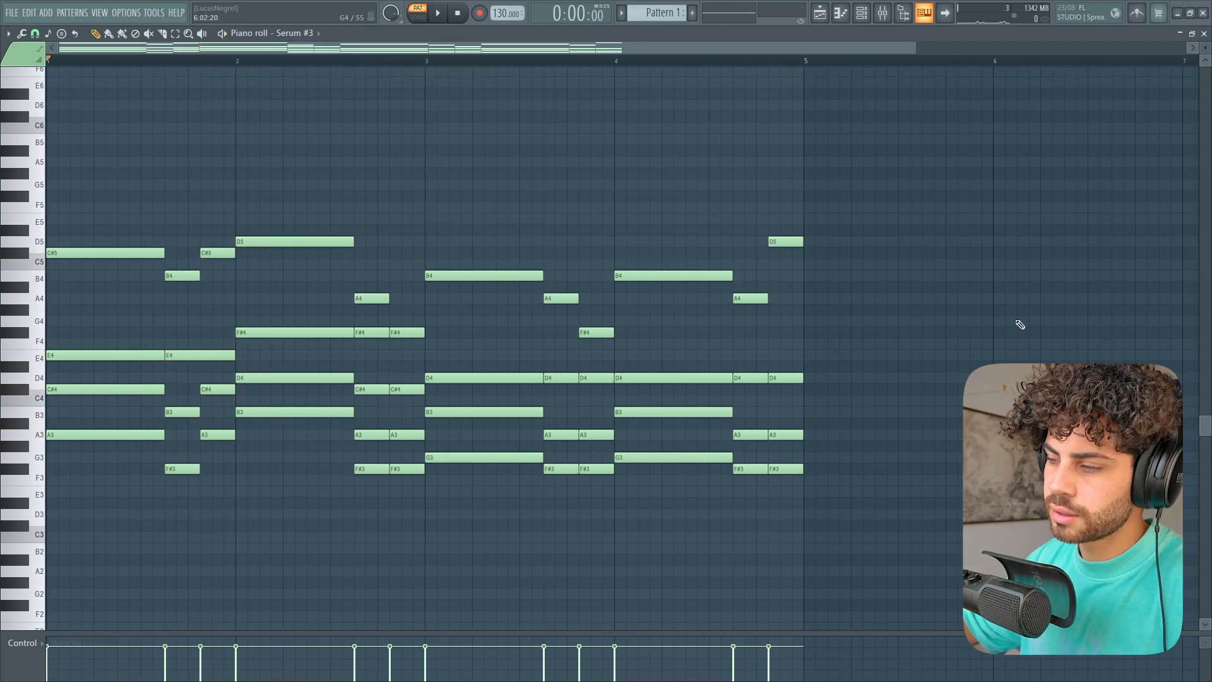
pyautogui.press('space')
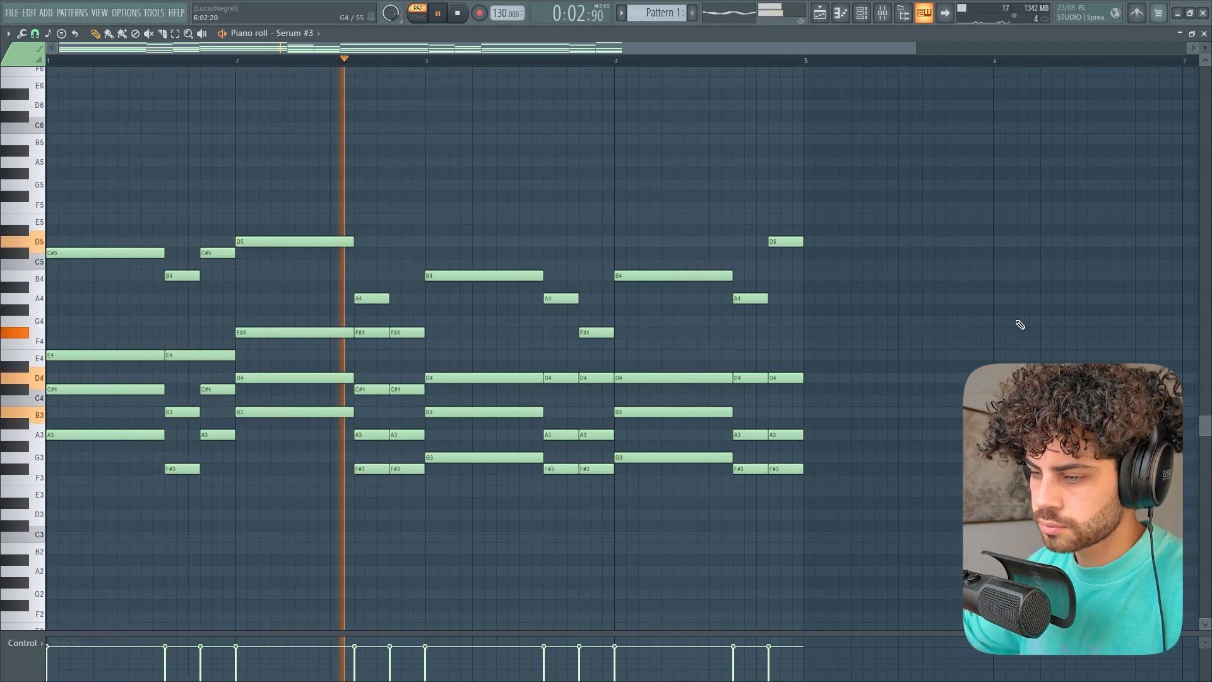
pyautogui.press('space')
# - Show the channel rack, take Serum #3 out of solo and play all three Serum layers together
pyautogui.press('F6')
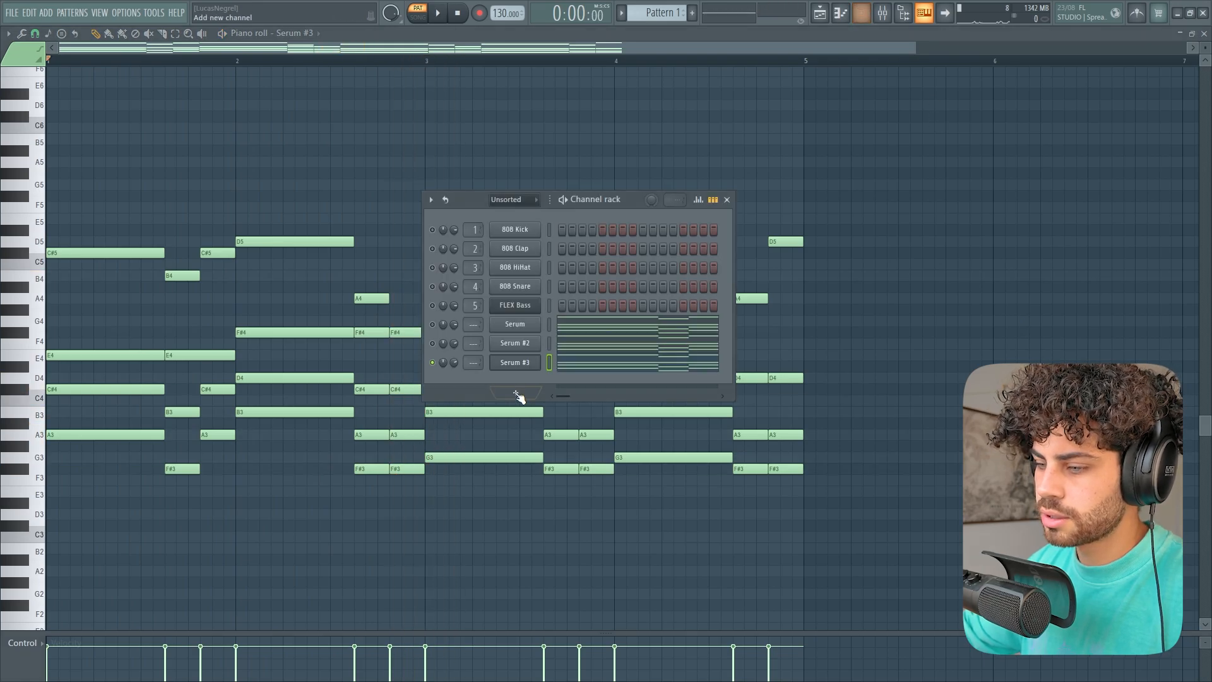
pyautogui.rightClick(433, 364)
pyautogui.press('space')
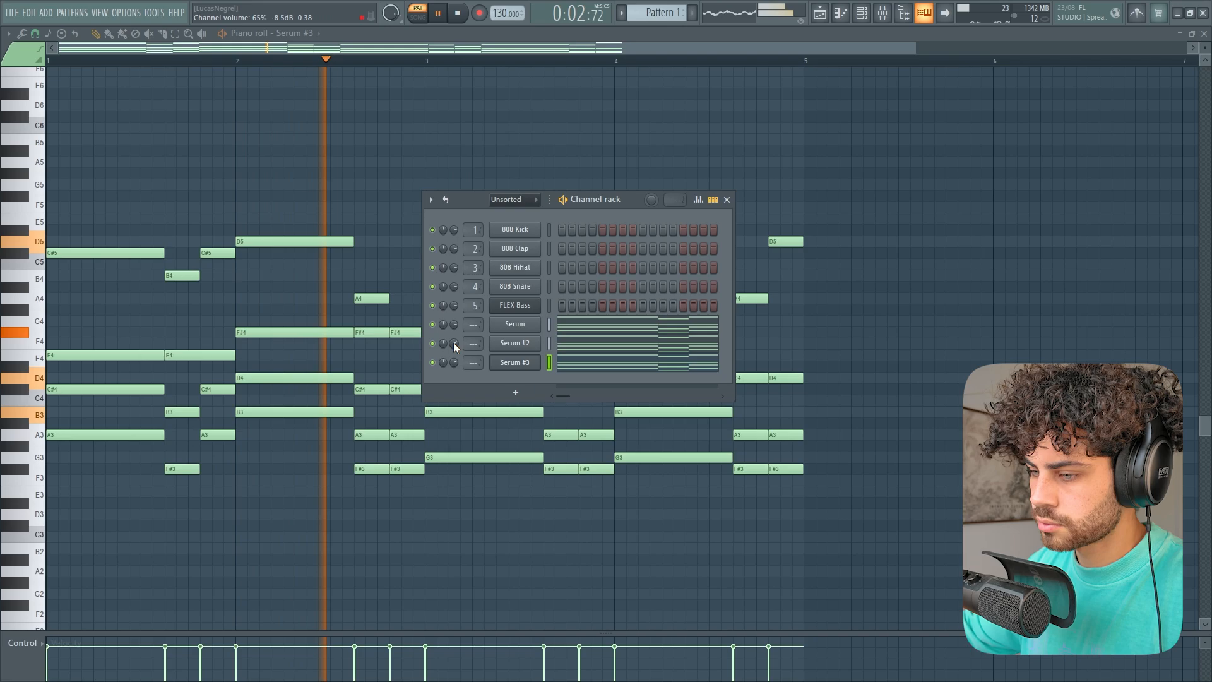
pyautogui.press('space')
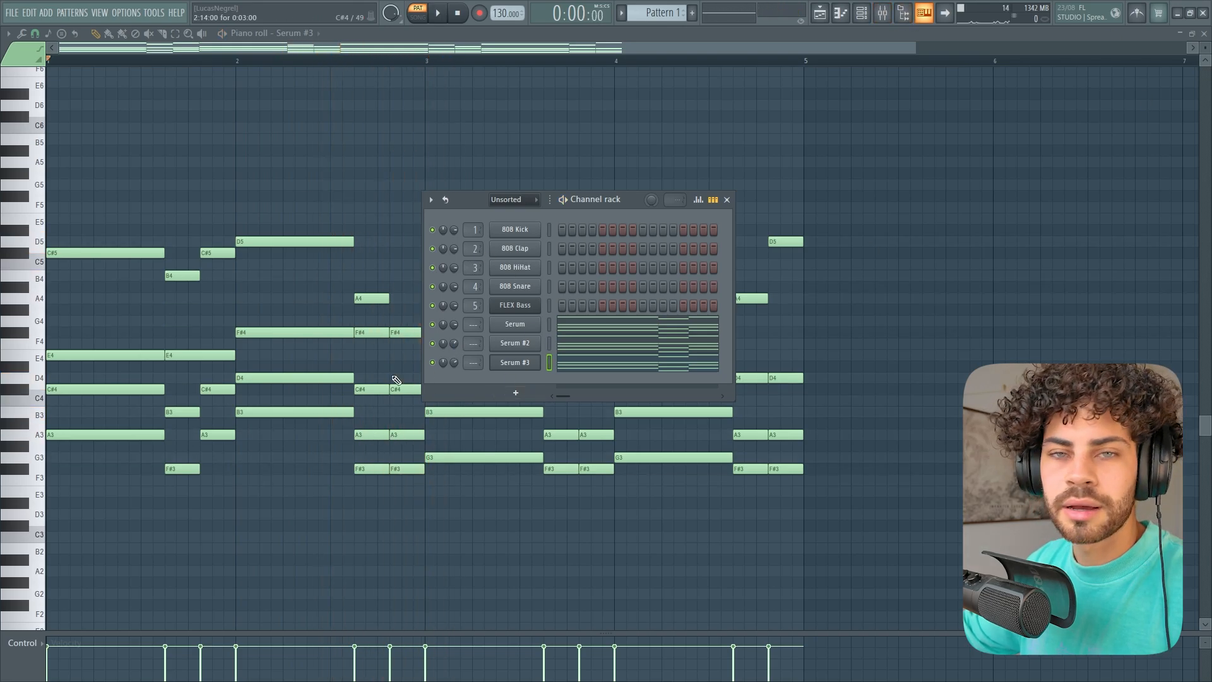
# - Route the Serum, Serum #2 and Serum #3 channels to mixer track 7
pyautogui.scroll(-5, 454, 327)
pyautogui.scroll(7, 466, 326)
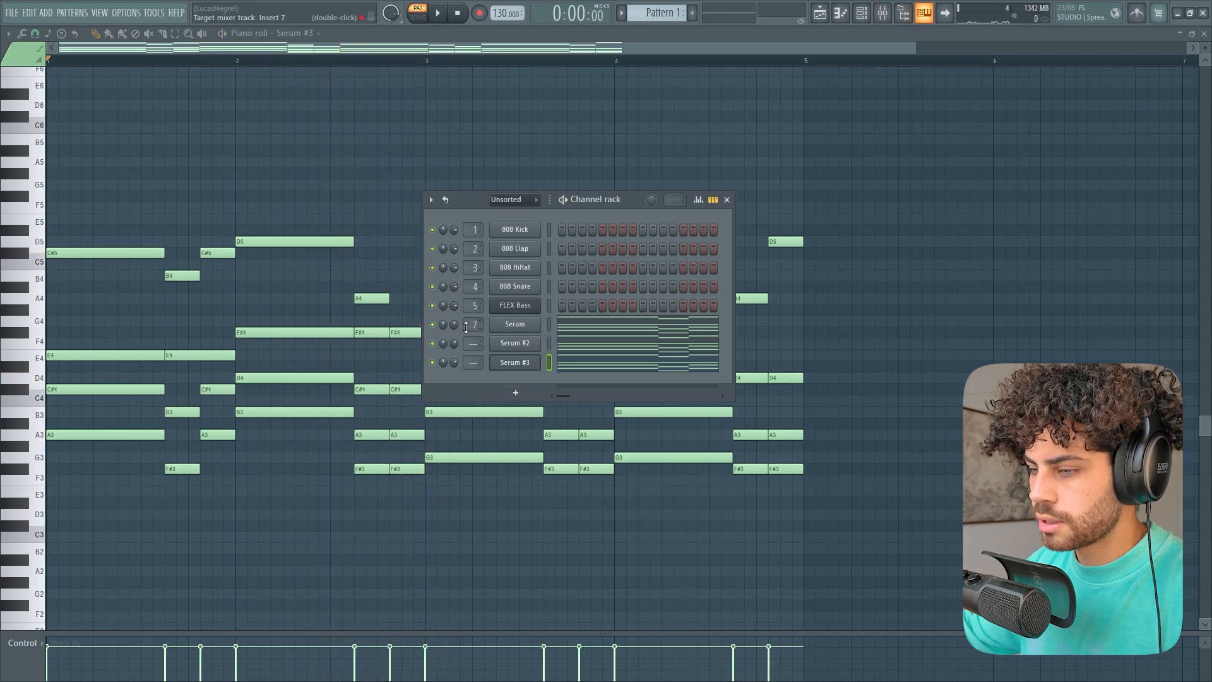
pyautogui.scroll(5, 468, 345)
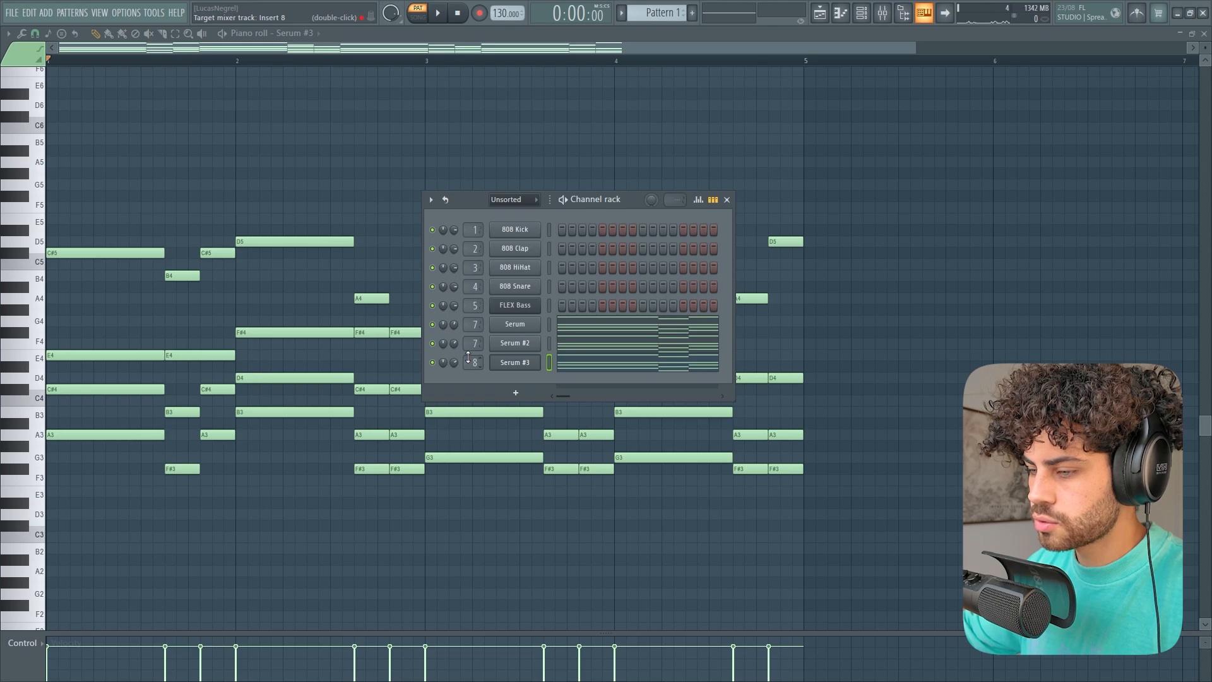
pyautogui.scroll(-1, 468, 357)
# - Load Fruity Parametric EQ 2 on mixer Insert 7 and set its band 1 to high pass
pyautogui.doubleClick(468, 356)
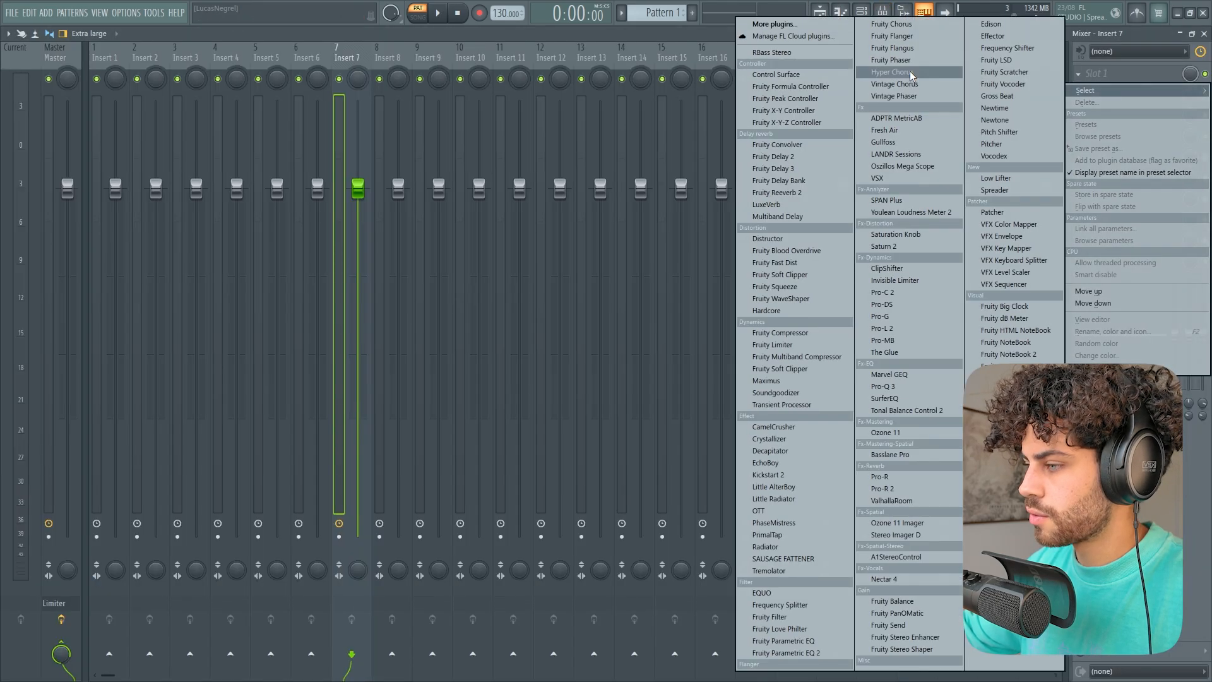
pyautogui.click(786, 653)
pyautogui.rightClick(65, 198)
pyautogui.moveTo(84, 232)
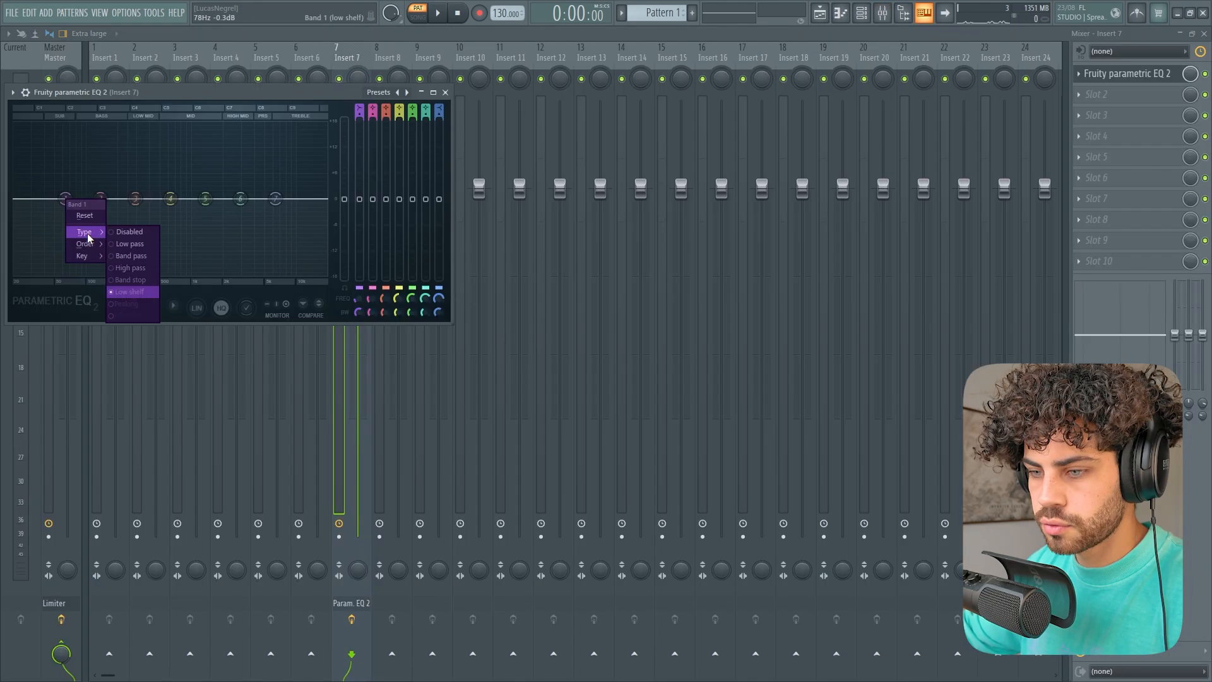
pyautogui.click(132, 268)
# - Raise the band 1 high-pass cutoff while the pattern plays and fine-tune the band 7 low pass at about 5.2 kHz
pyautogui.press('space')
pyautogui.moveTo(65, 197); pyautogui.dragTo(126, 198)
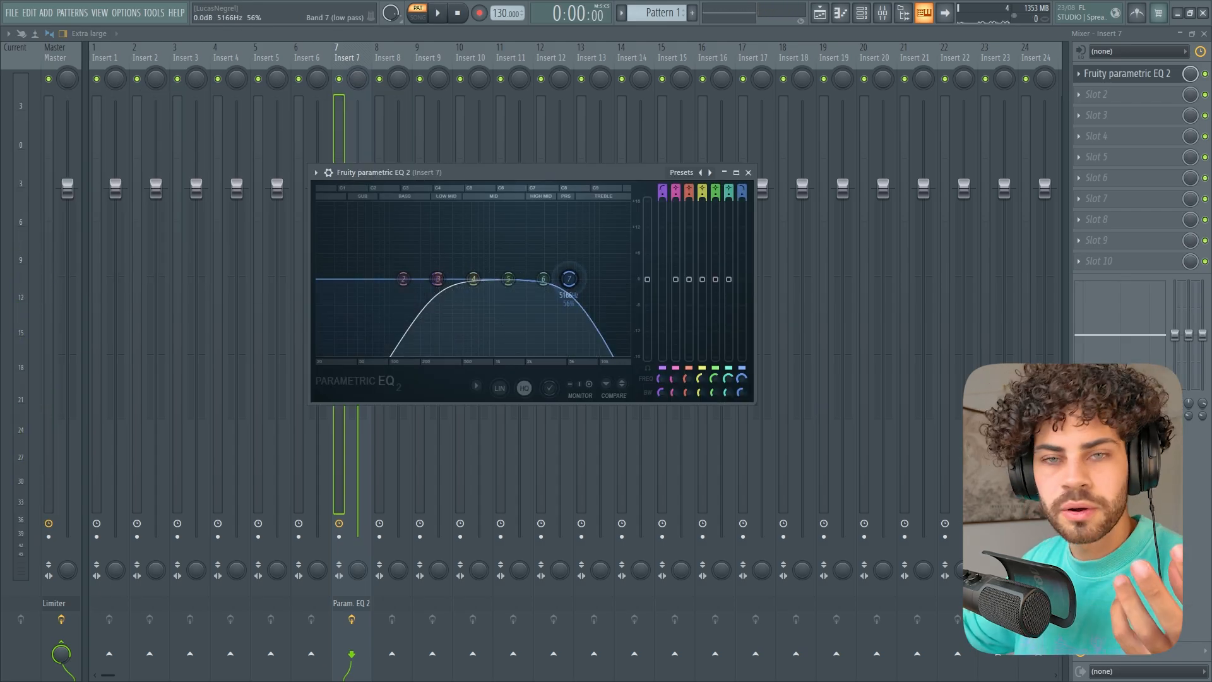
pyautogui.moveTo(569, 279); pyautogui.dragTo(571, 278)
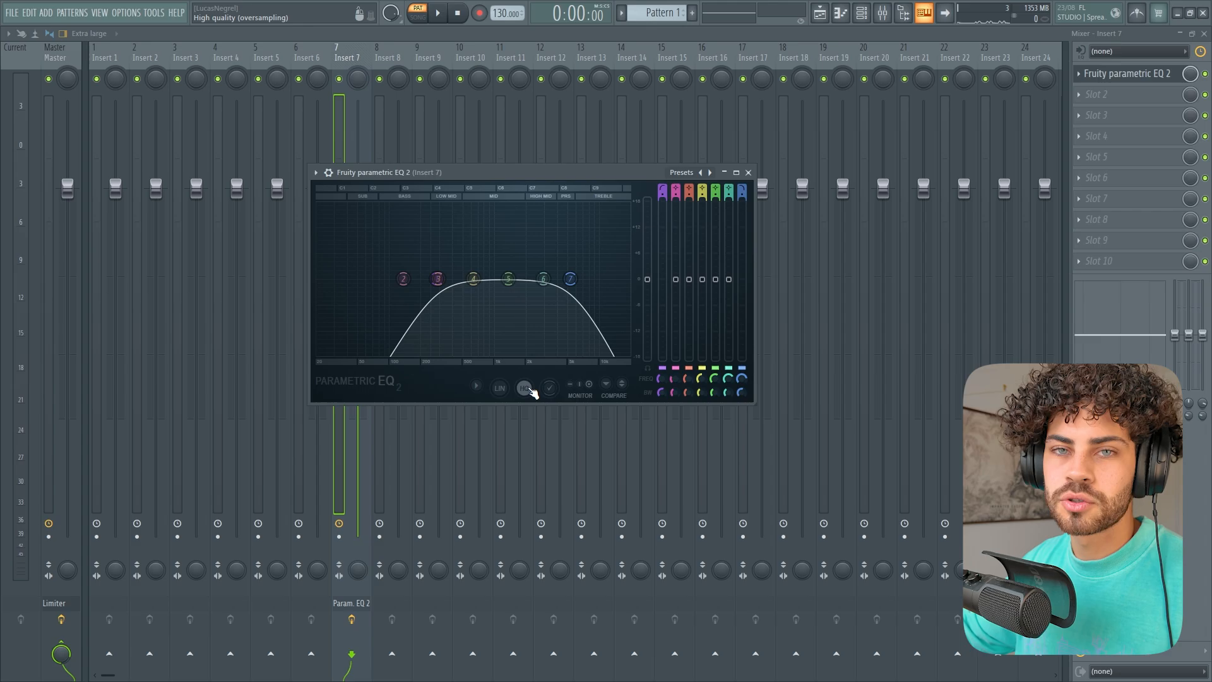
pyautogui.moveTo(570, 279)
pyautogui.mouseDown()
pyautogui.moveTo(581, 278)
pyautogui.moveTo(568, 278)
pyautogui.mouseUp()
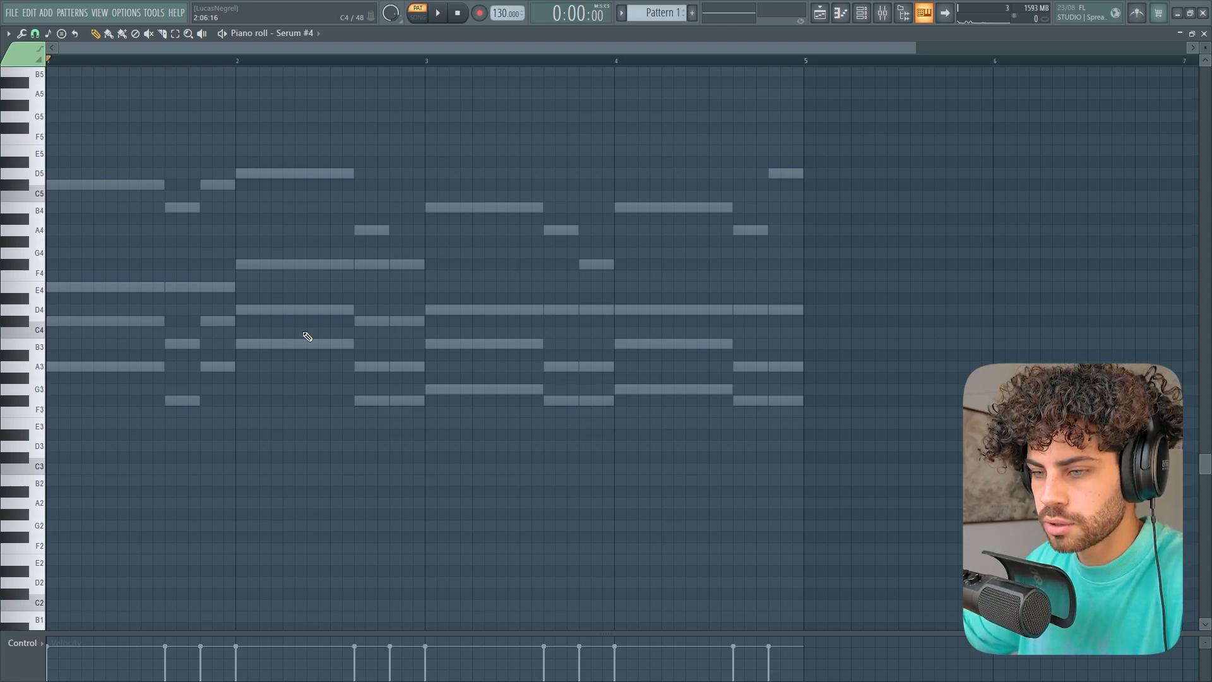
# - Listen to the chord progression against the ghost notes in the empty Serum #4 piano roll
pyautogui.scroll(3, 126, 207)
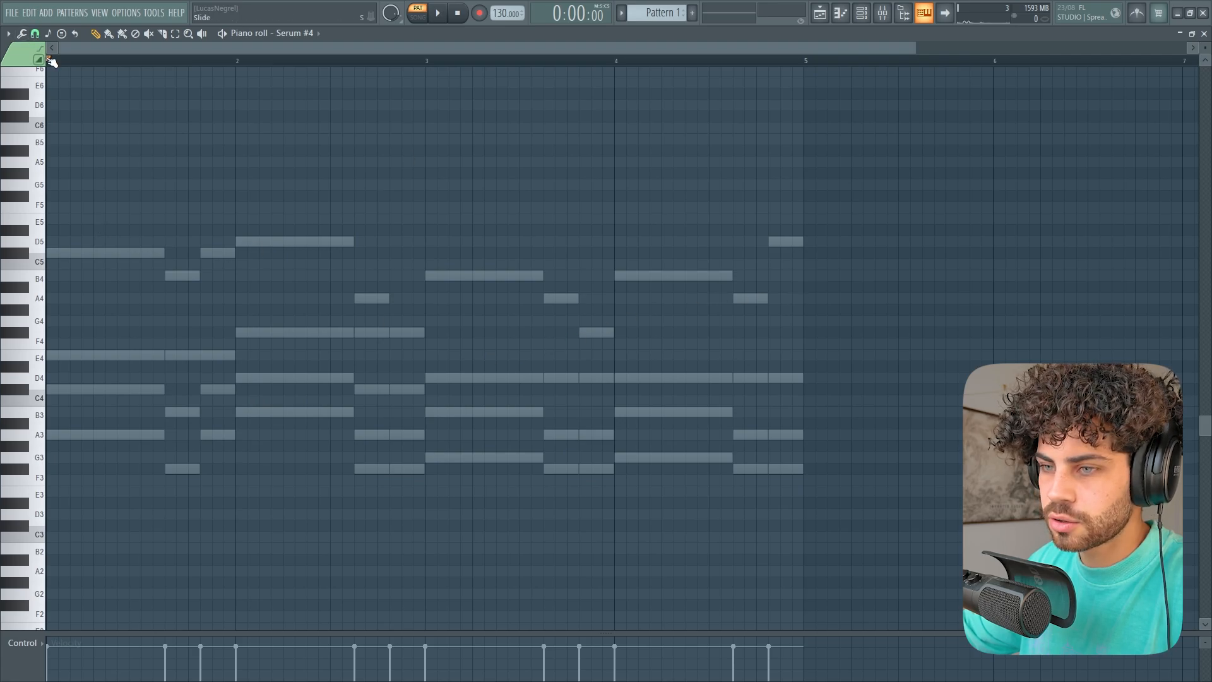
pyautogui.scroll(3, 70, 45)
pyautogui.scroll(-2, 76, 183)
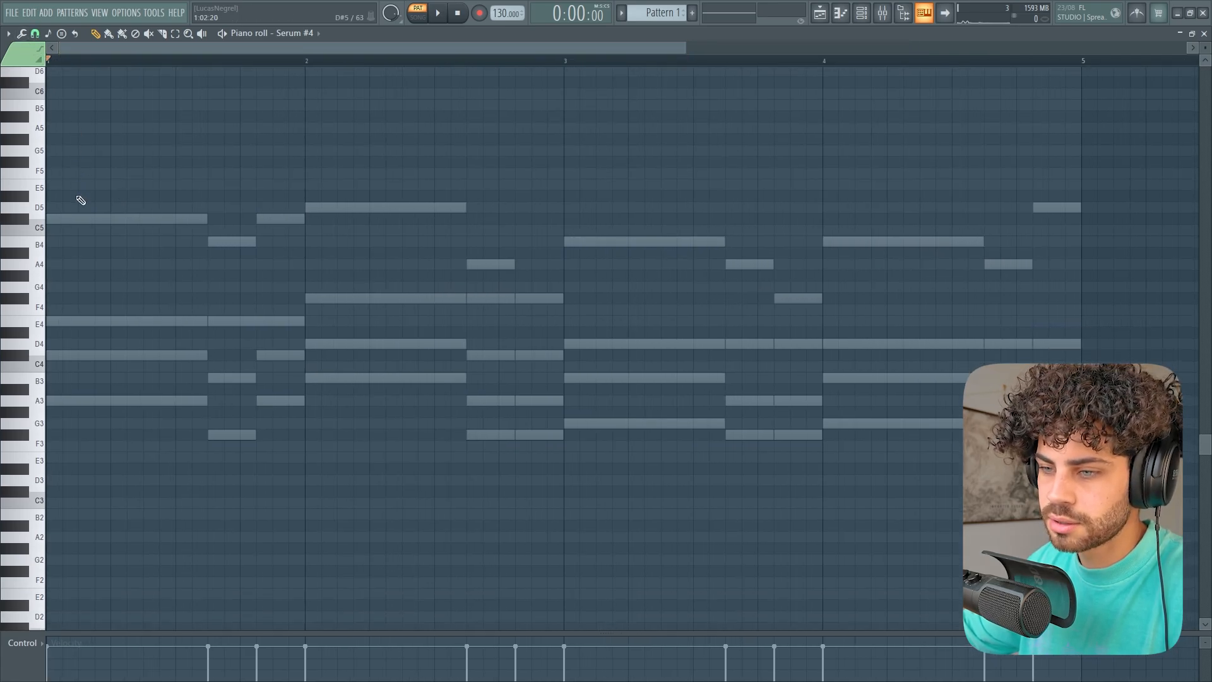
pyautogui.press('space')
pyautogui.scroll(2, 81, 200)
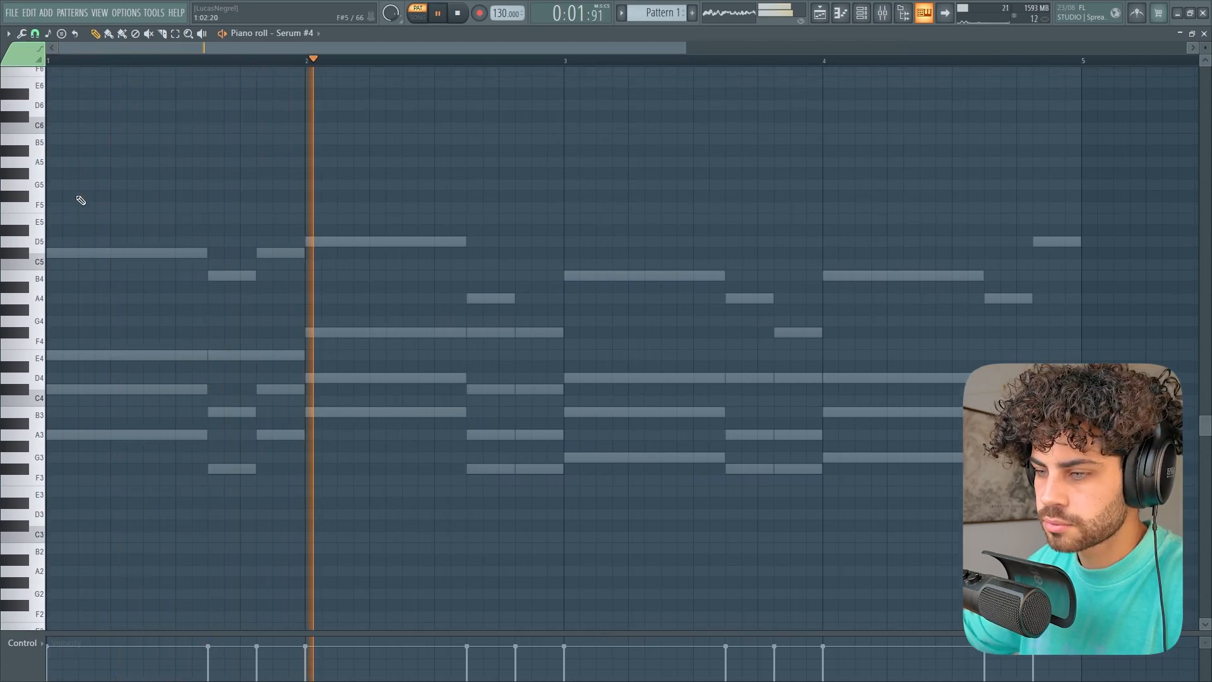
pyautogui.press('space')
# - Draw short Serum #4 notes in bar 1 over the ghost chords: three E4, one B3 and one C#4
pyautogui.click(71, 359)
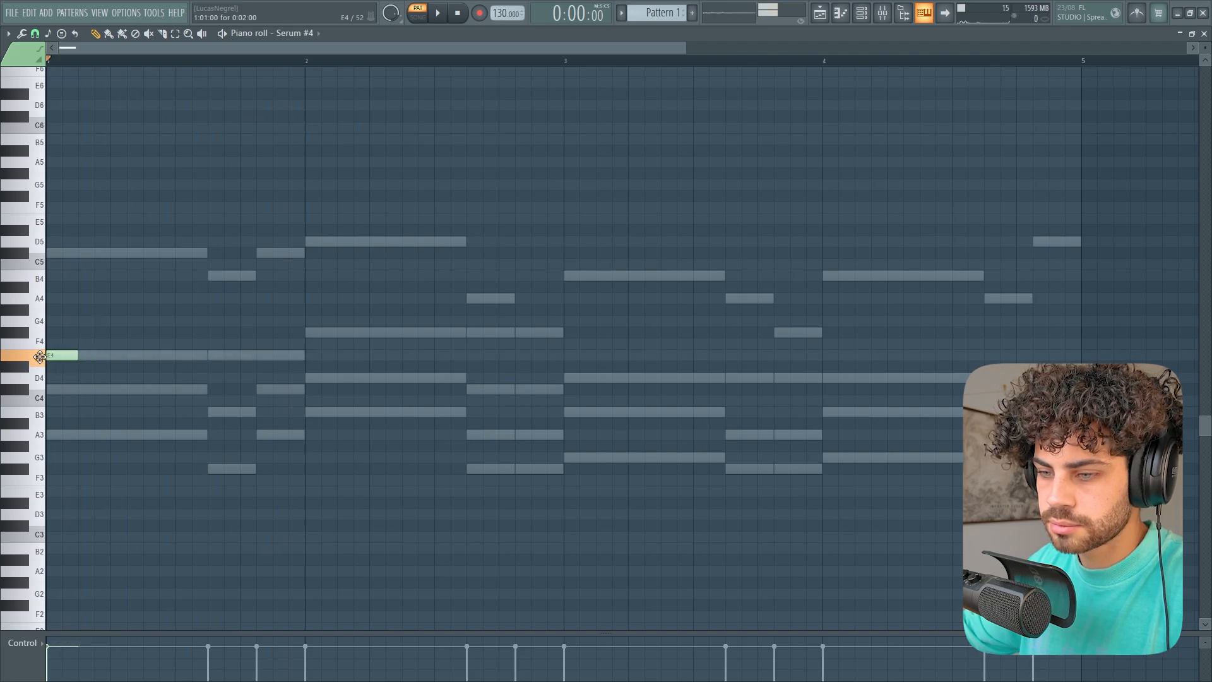
pyautogui.moveTo(55, 356); pyautogui.dragTo(87, 356)
pyautogui.press('space')
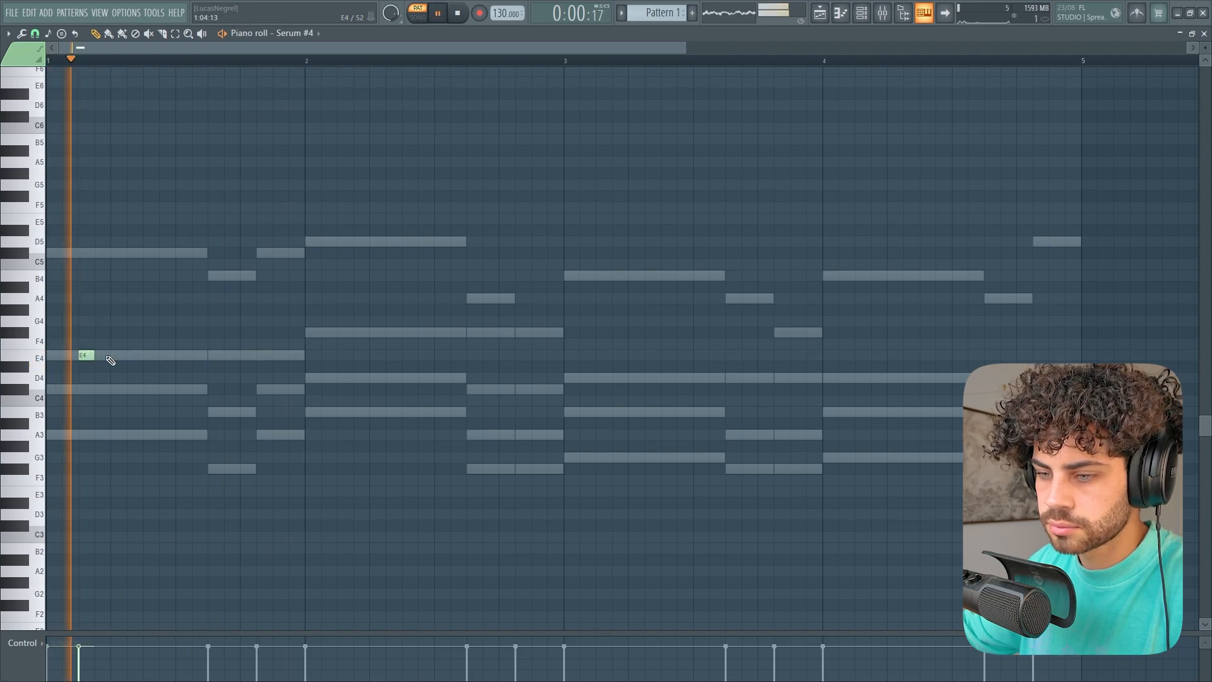
pyautogui.click(118, 355)
pyautogui.click(167, 355)
pyautogui.press('space')
pyautogui.click(231, 412)
pyautogui.click(280, 389)
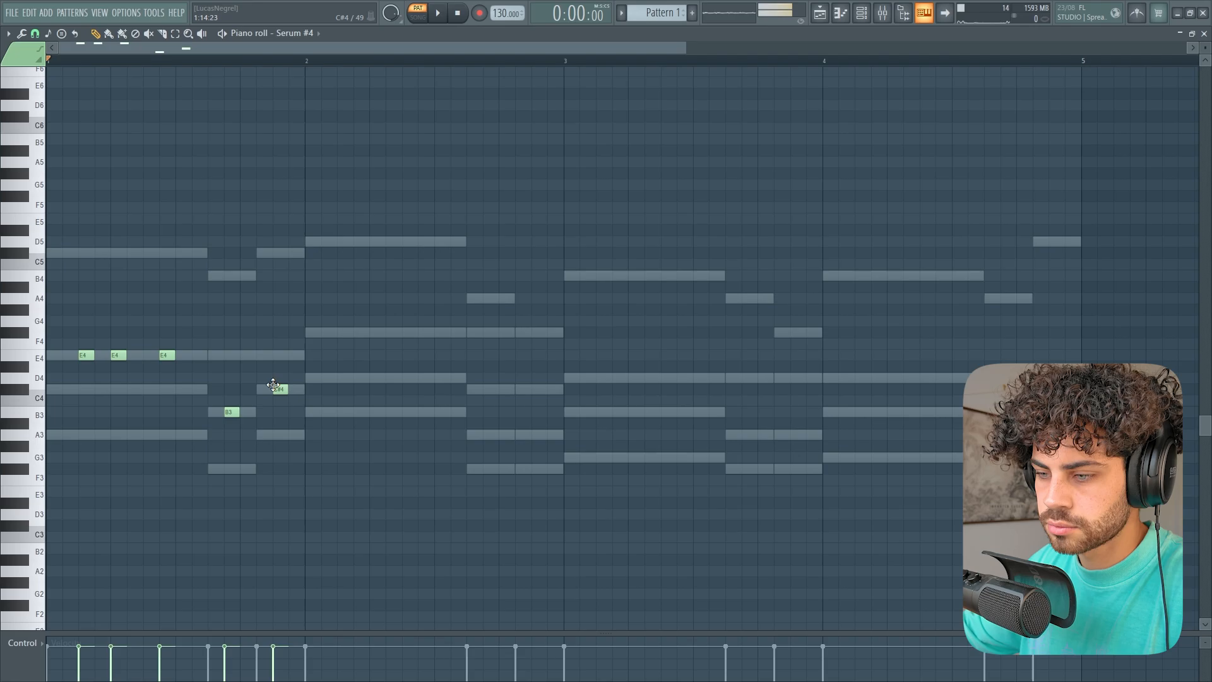
# - Place three short D4 notes in the first half of bar 2 of Serum #4, checking by playback
pyautogui.click(312, 332)
pyautogui.press('space')
pyautogui.moveTo(310, 333); pyautogui.dragTo(327, 378)
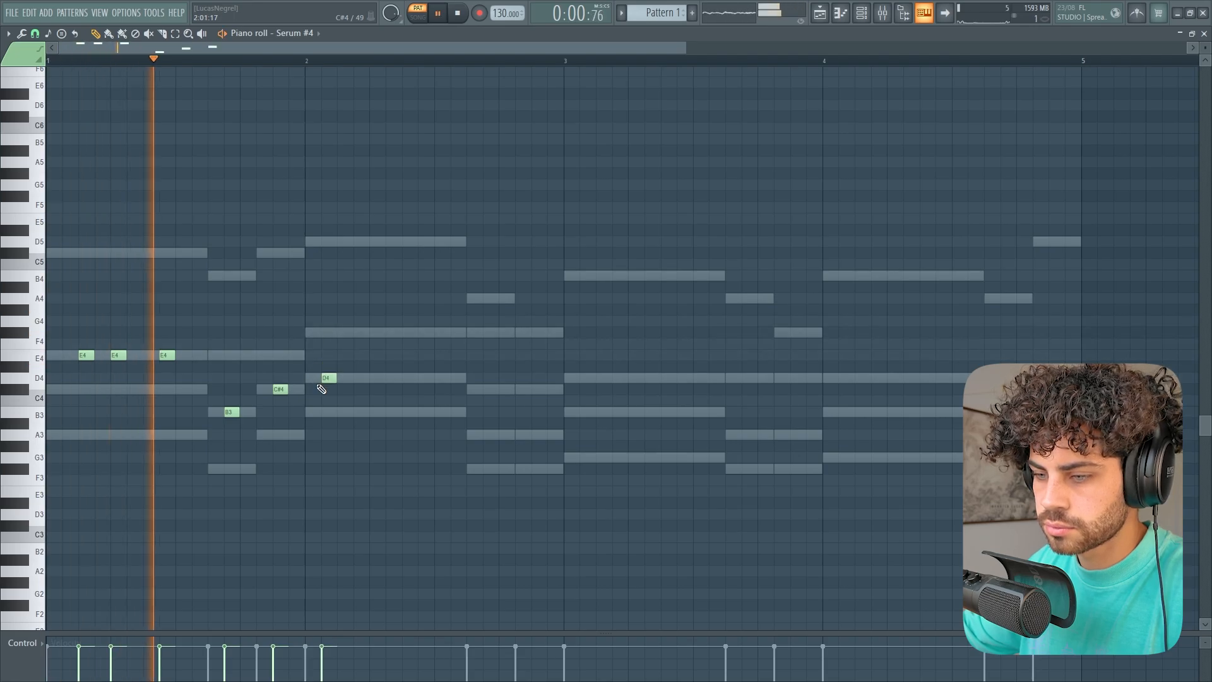
pyautogui.click(360, 377)
pyautogui.click(393, 377)
pyautogui.press('space')
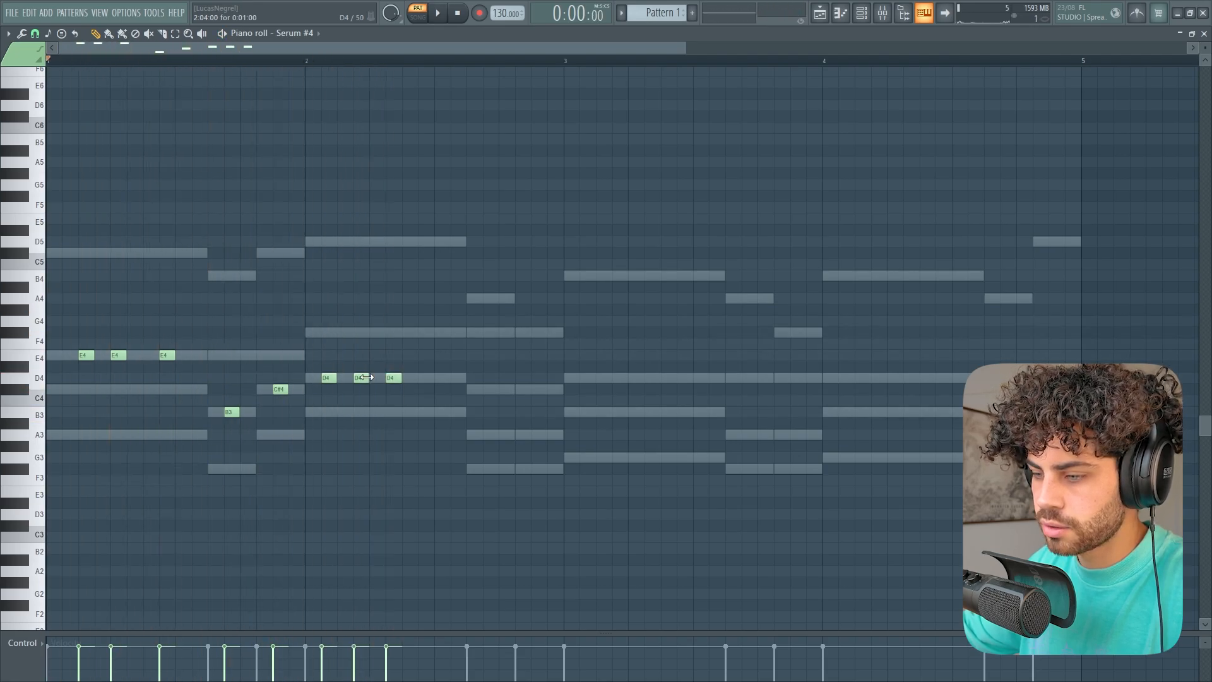
# - Fill out the bar 1 rhythm with extra E4 and B3 notes and add more D4 notes in bar 2, checking by playback
pyautogui.press('space')
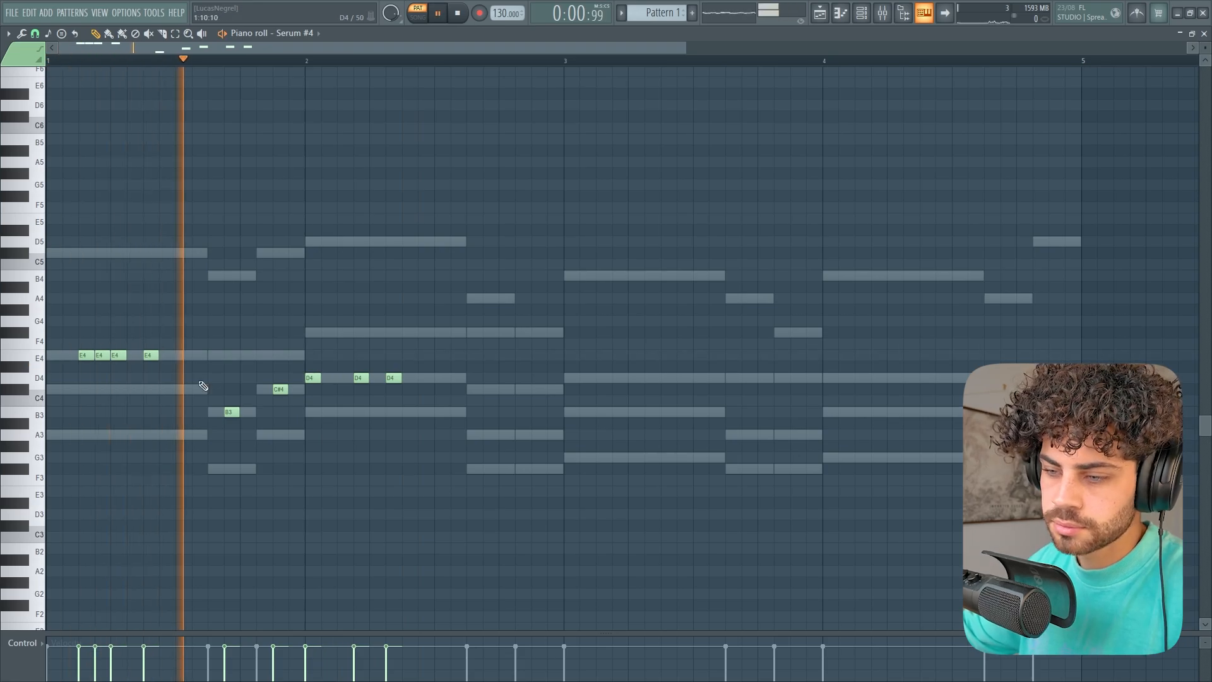
pyautogui.press('space')
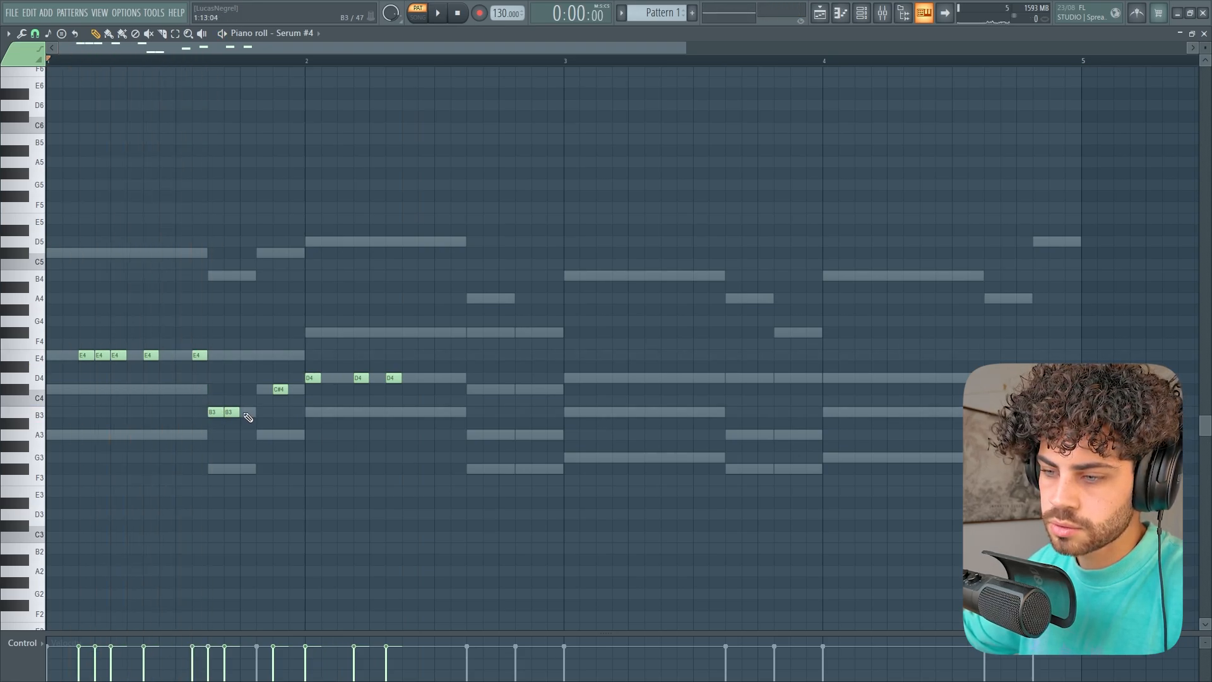
pyautogui.press('space')
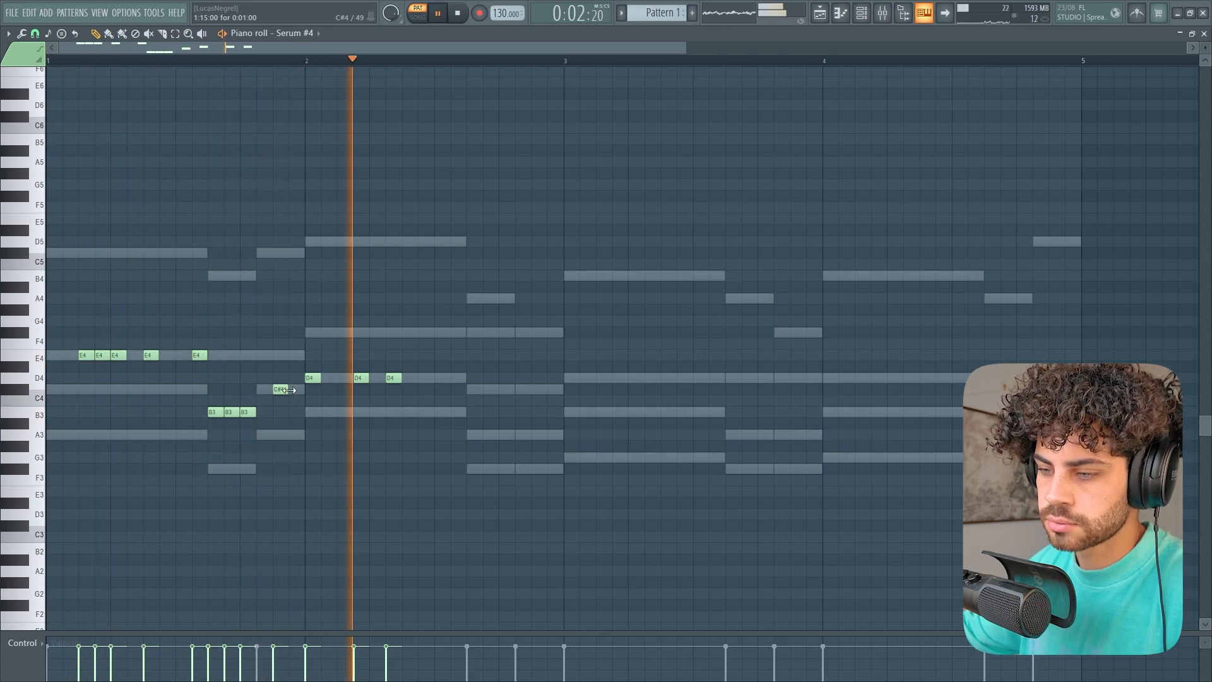
pyautogui.press('space')
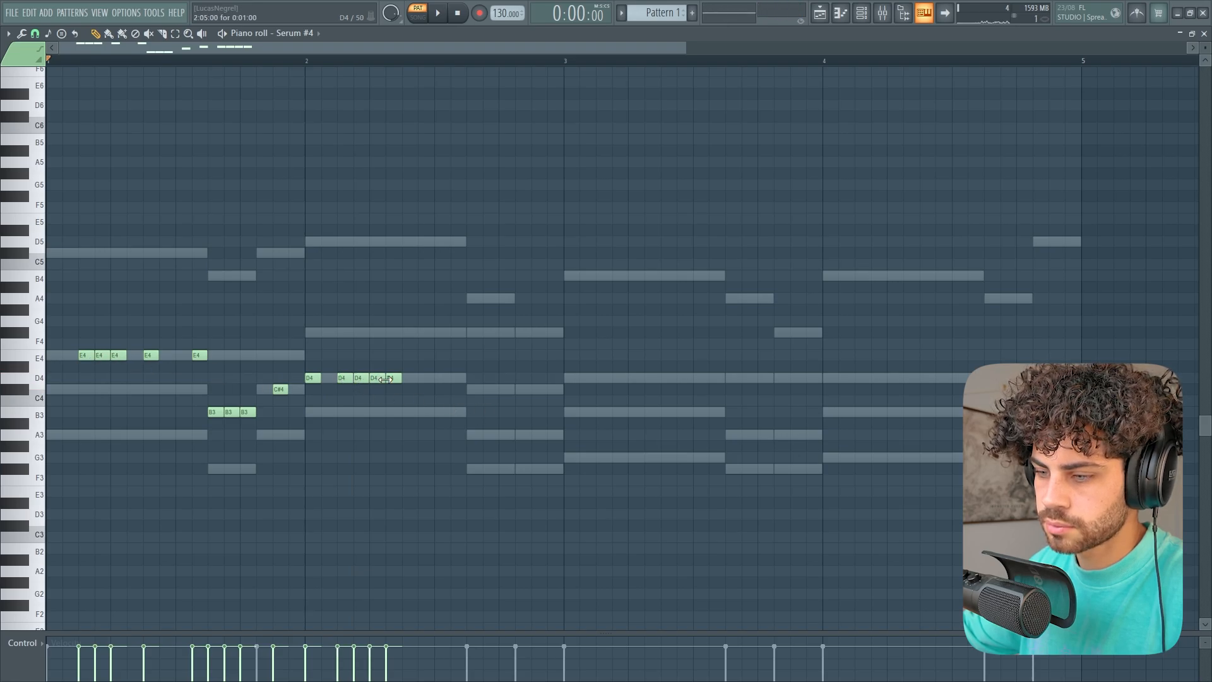
# - Complete the Serum #4 rhythm in bar 2 with D4 and A3 notes and play back the four-bar pattern
pyautogui.click(409, 378)
pyautogui.click(378, 379)
pyautogui.press('space')
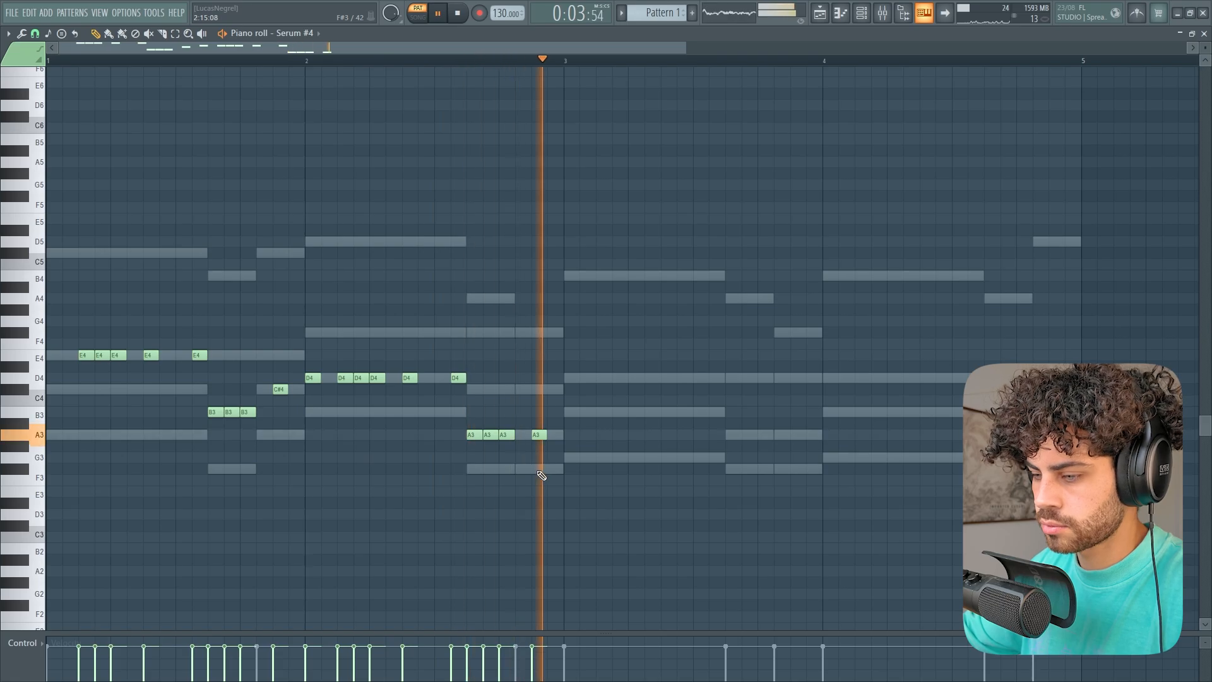
pyautogui.press('space')
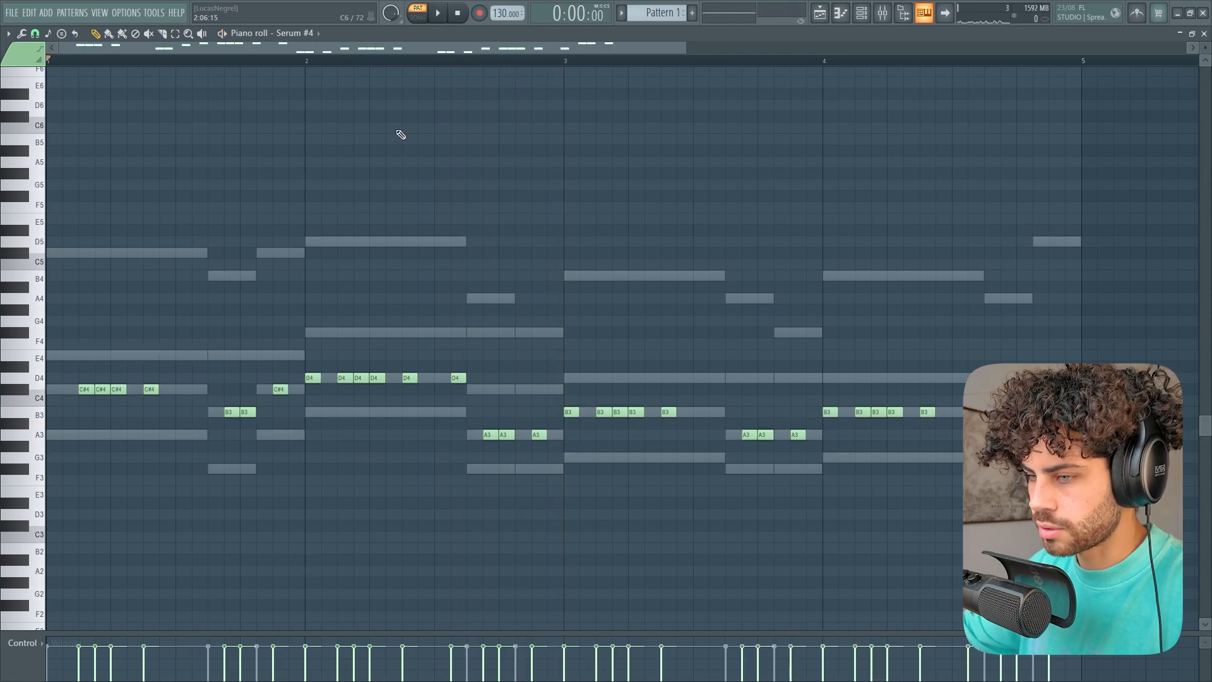
pyautogui.press('space')
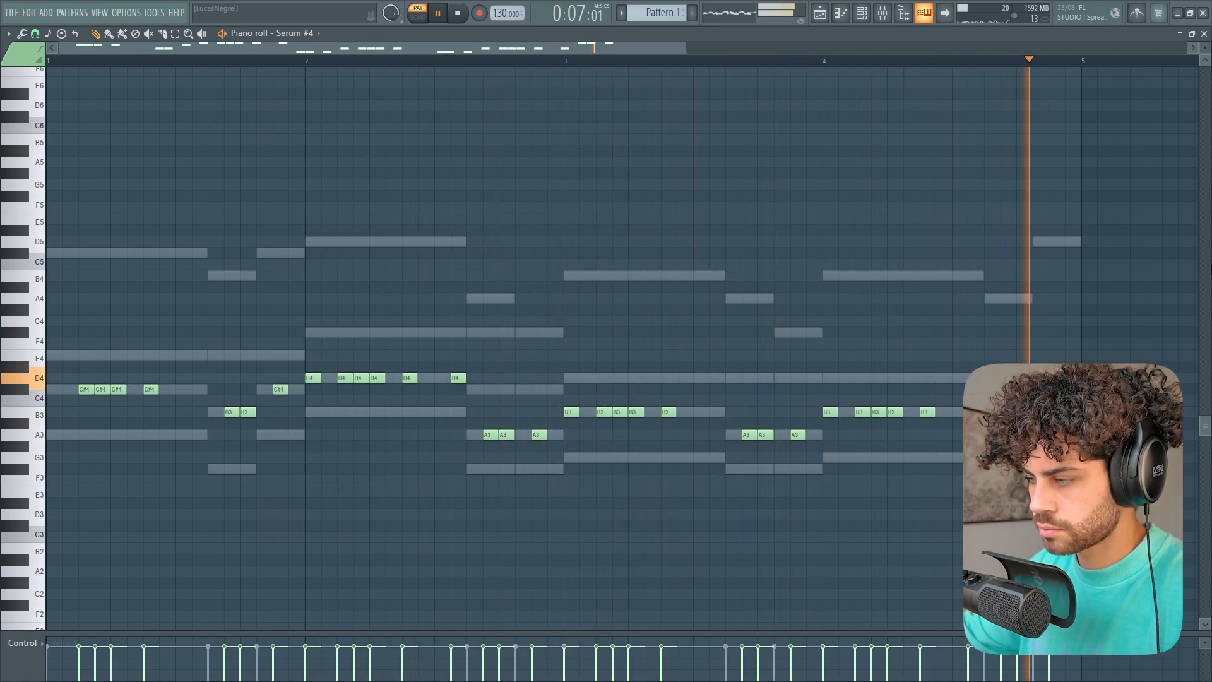
pyautogui.press('space')
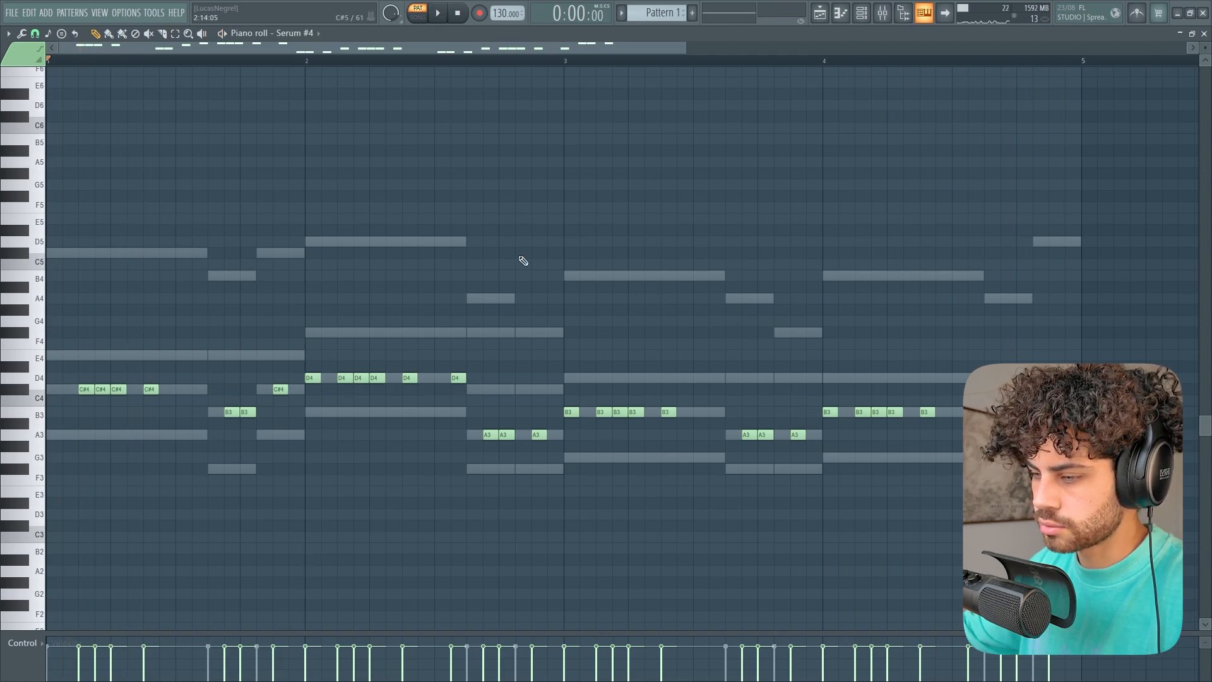
# - Route the Serum #4 channel to mixer Insert 8, solo that insert and listen to the pattern
pyautogui.click(854, 12)
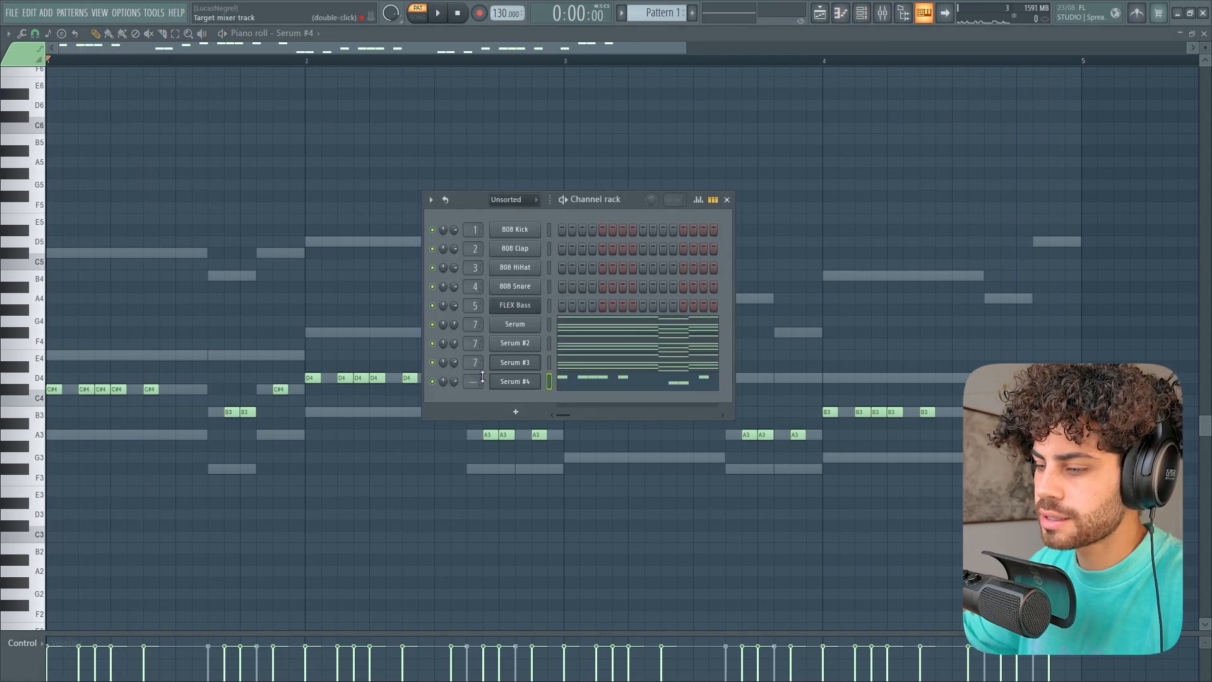
pyautogui.click(883, 13)
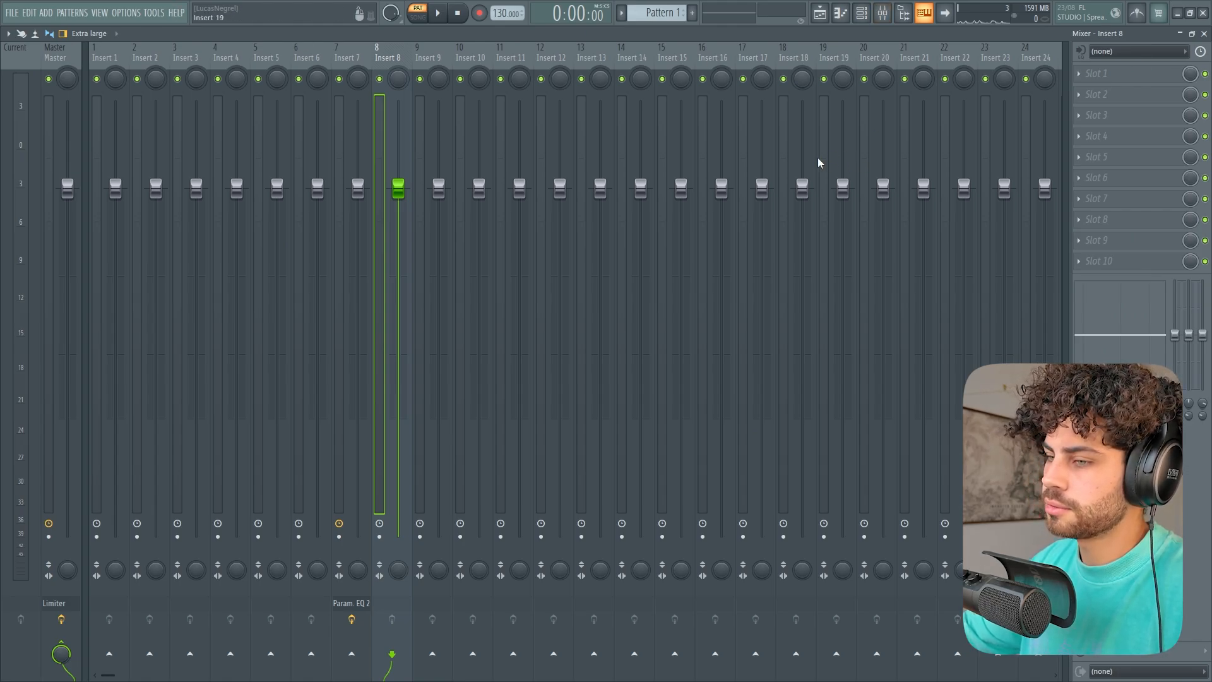
pyautogui.press('space')
pyautogui.press('space')
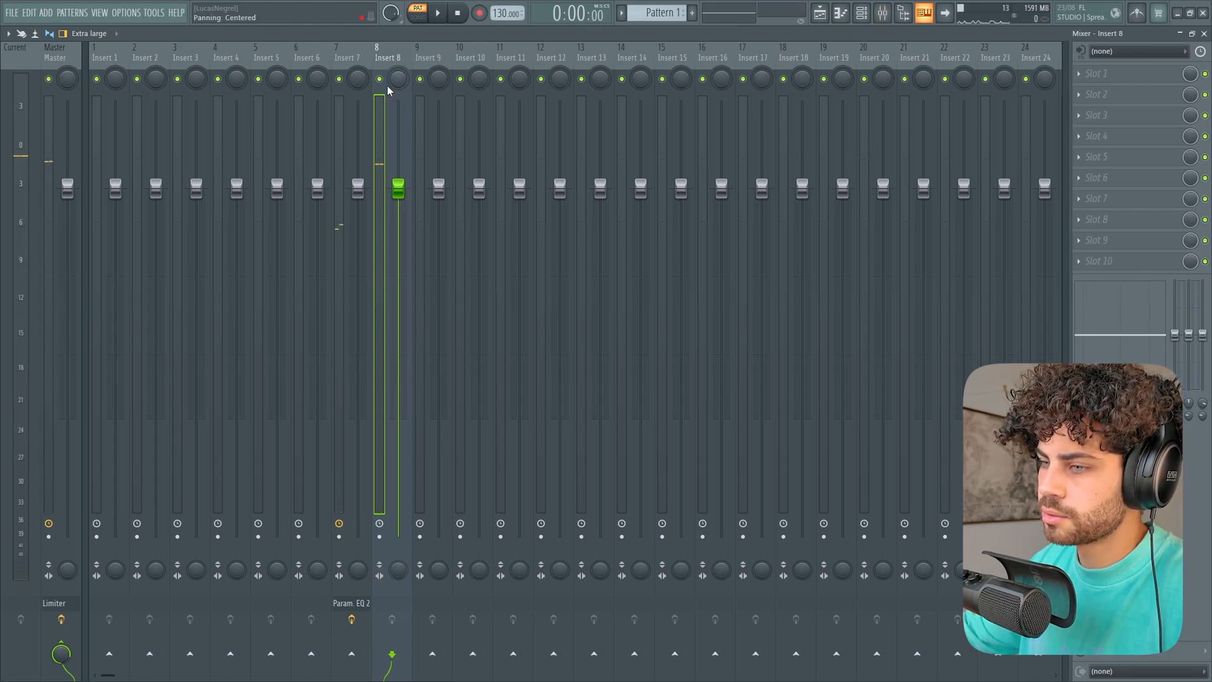
pyautogui.press('space')
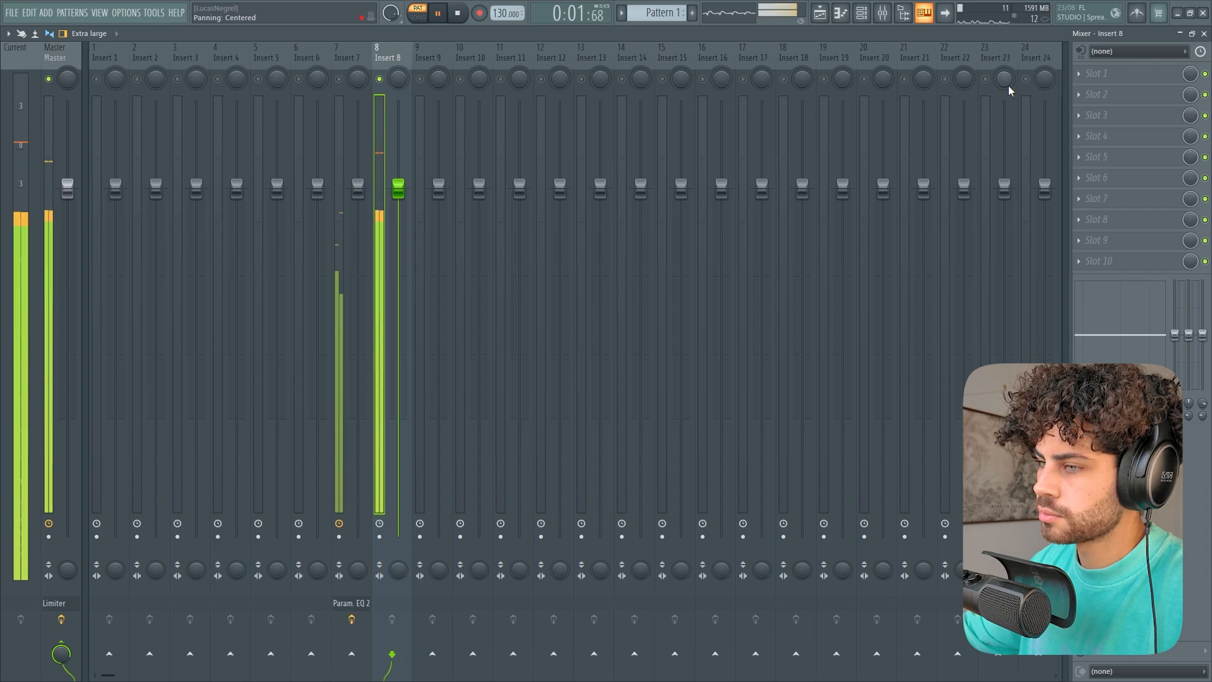
pyautogui.press('space')
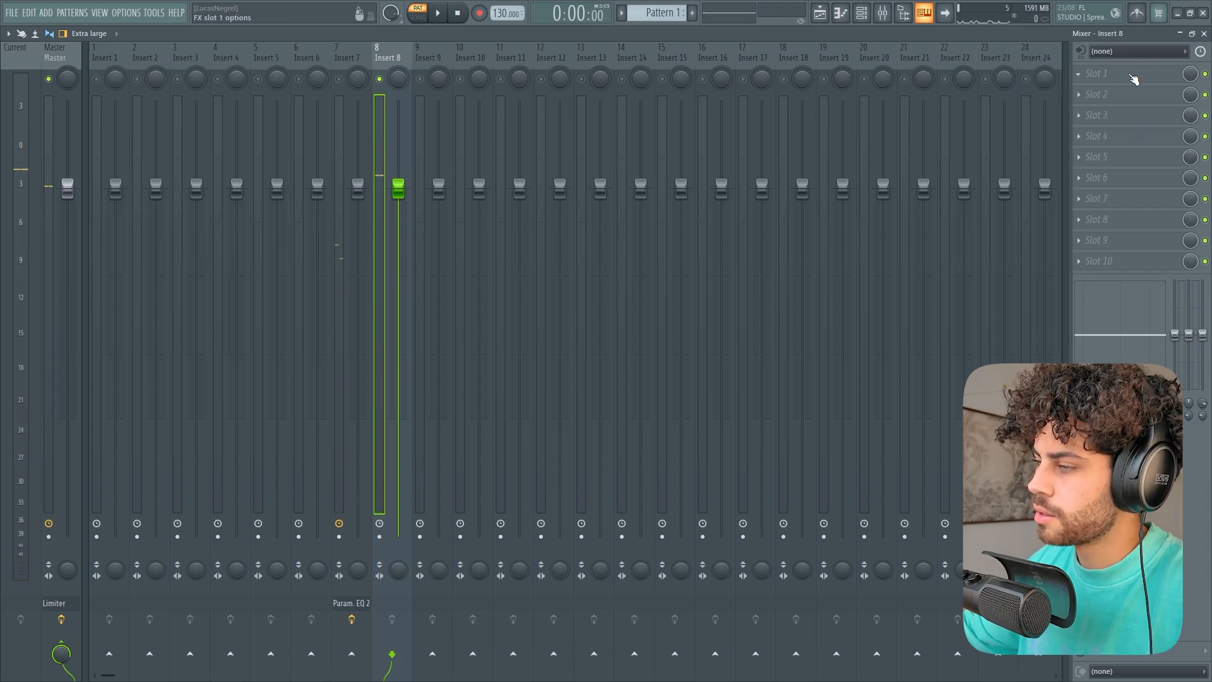
# - Load Fruity Parametric EQ 2 in the first slot of Insert 8 and set band 1 to high pass
pyautogui.click(1133, 75)
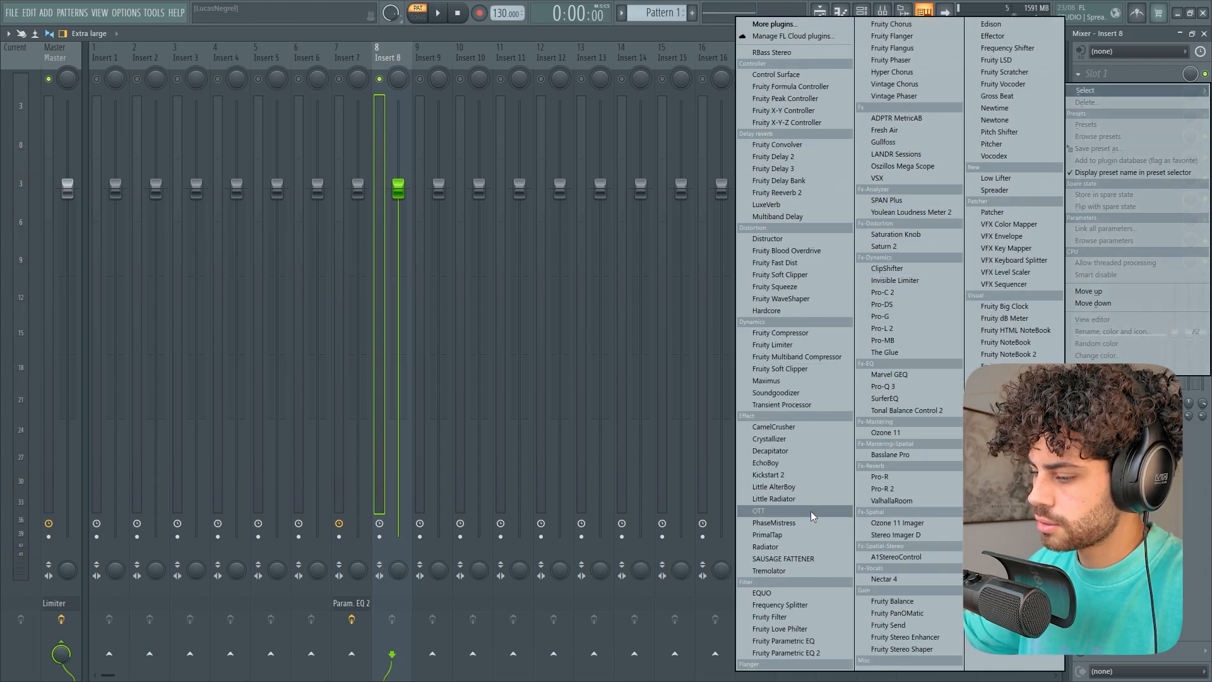
pyautogui.click(809, 653)
pyautogui.rightClick(98, 232)
pyautogui.moveTo(118, 263)
pyautogui.click(164, 301)
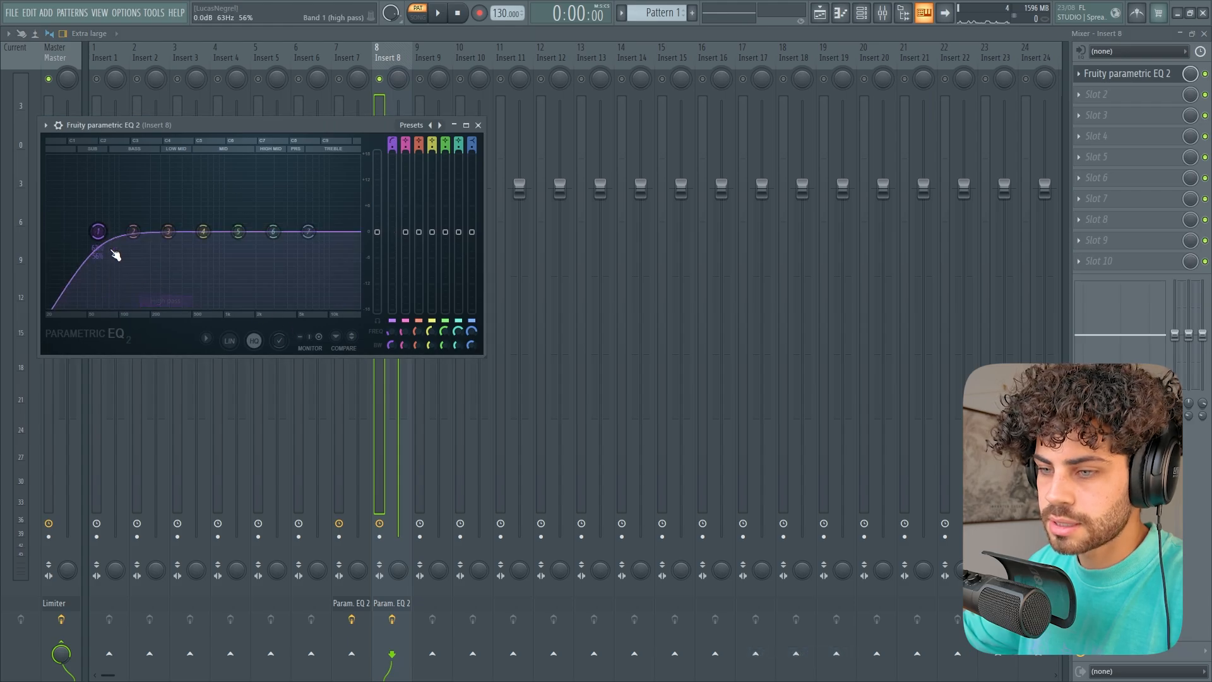
# - Raise the high-pass cutoff on Insert 8 to cut the low end of Serum #4 while listening to the pattern
pyautogui.press('space')
pyautogui.moveTo(97, 232); pyautogui.dragTo(181, 232)
pyautogui.press('space')
pyautogui.press('space')
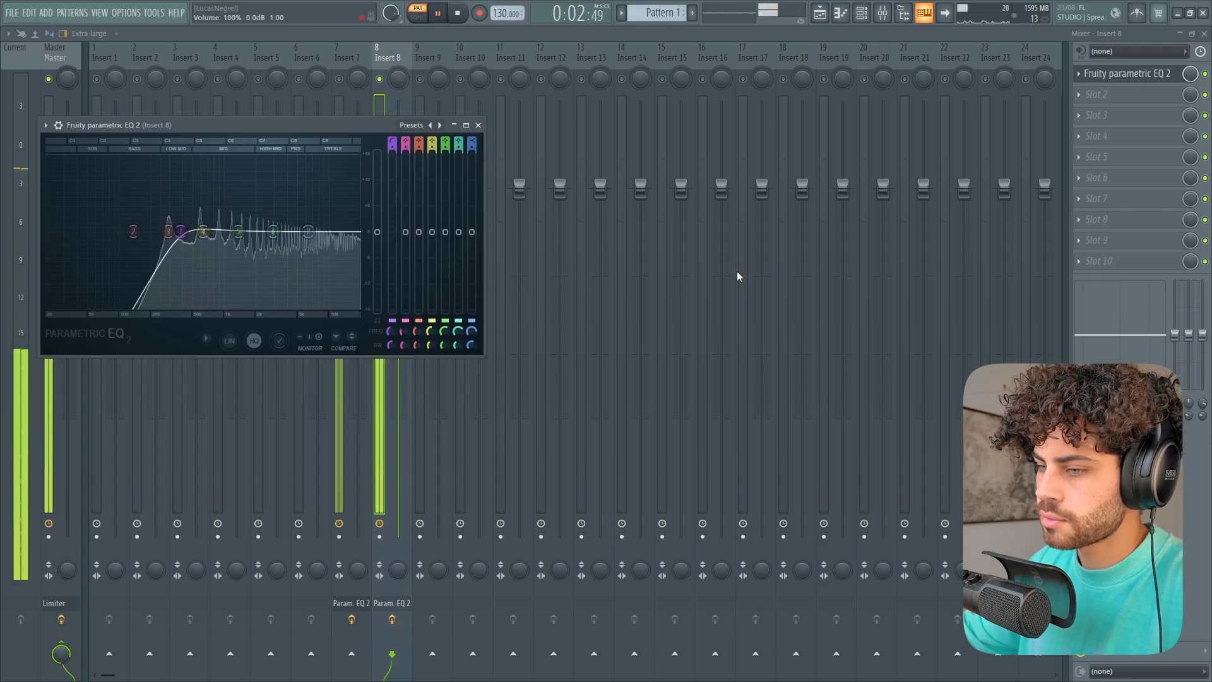
pyautogui.press('space')
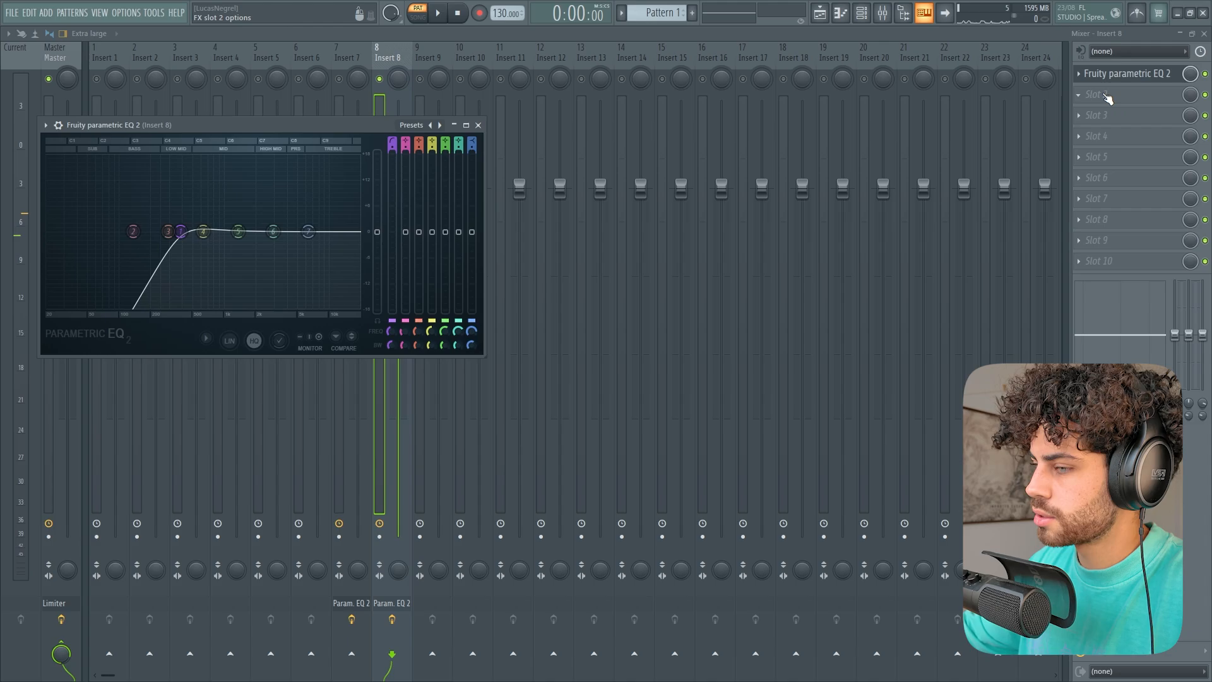
# - Add Fruity Delay 3 to the second slot of Insert 8 with the Ping pong preset and output wet at about 20%
pyautogui.click(1108, 98)
pyautogui.click(794, 162)
pyautogui.click(470, 142)
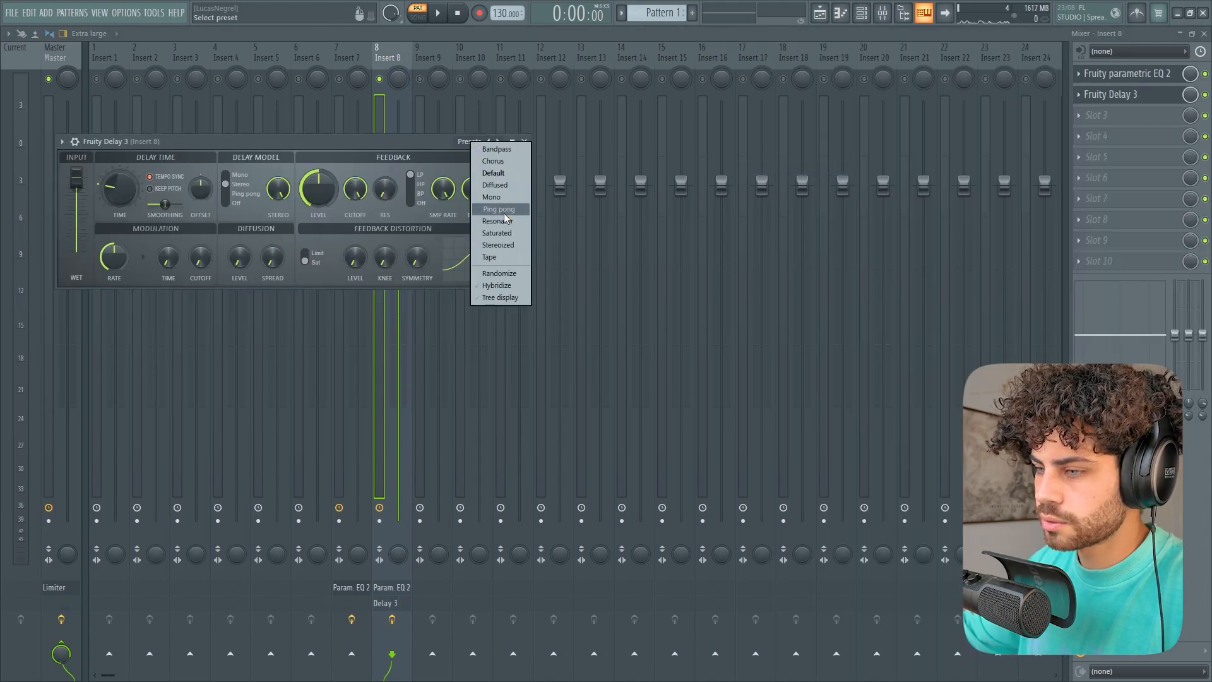
pyautogui.click(499, 209)
pyautogui.press('space')
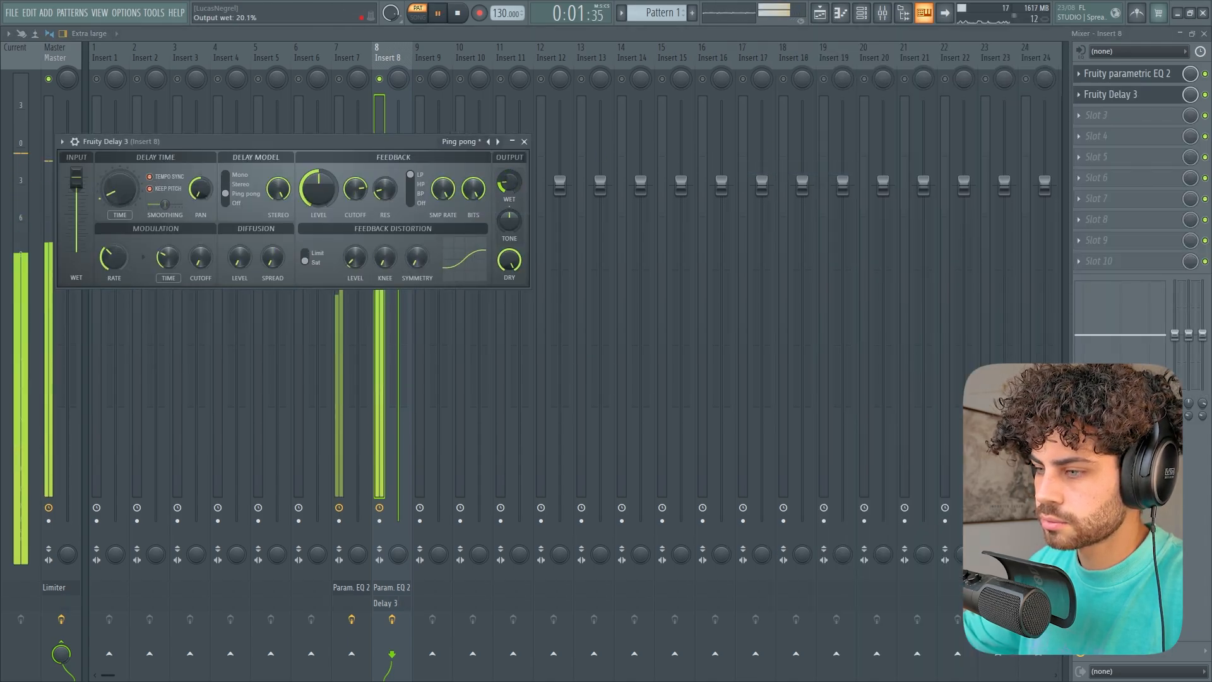
pyautogui.press('space')
# - Add ValhallaRoom to the third slot of Insert 8 and set its mix to about 12.9% while the pattern plays
pyautogui.click(1150, 116)
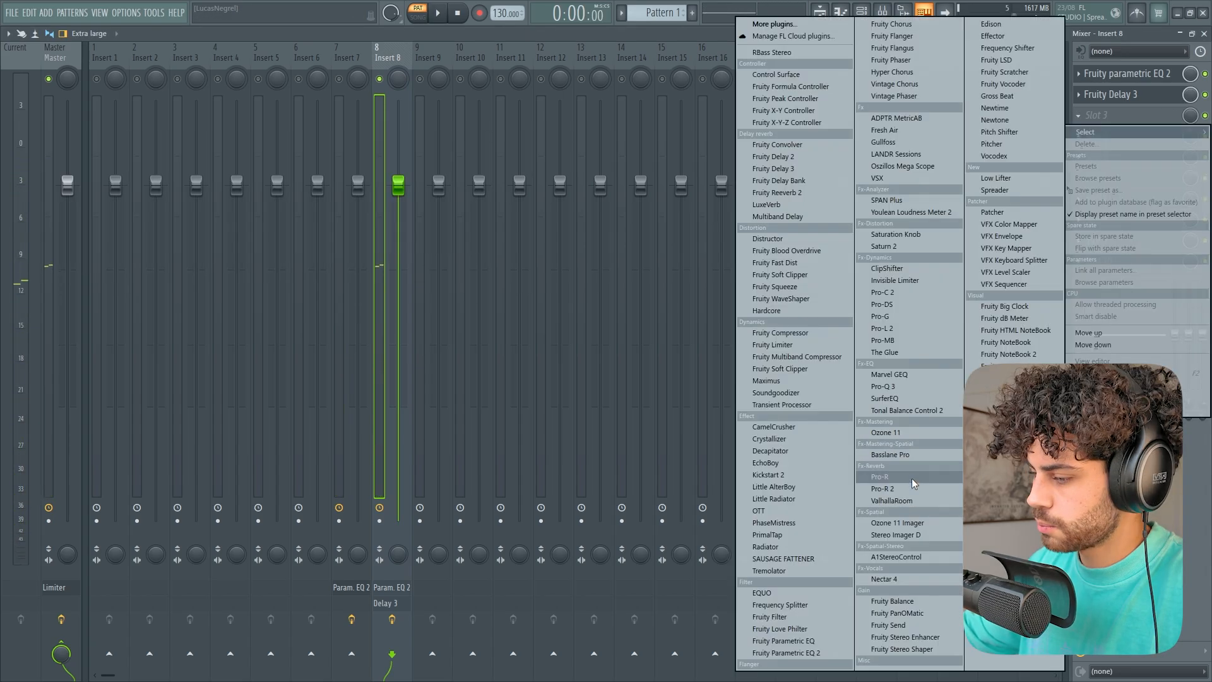
pyautogui.click(896, 502)
pyautogui.press('space')
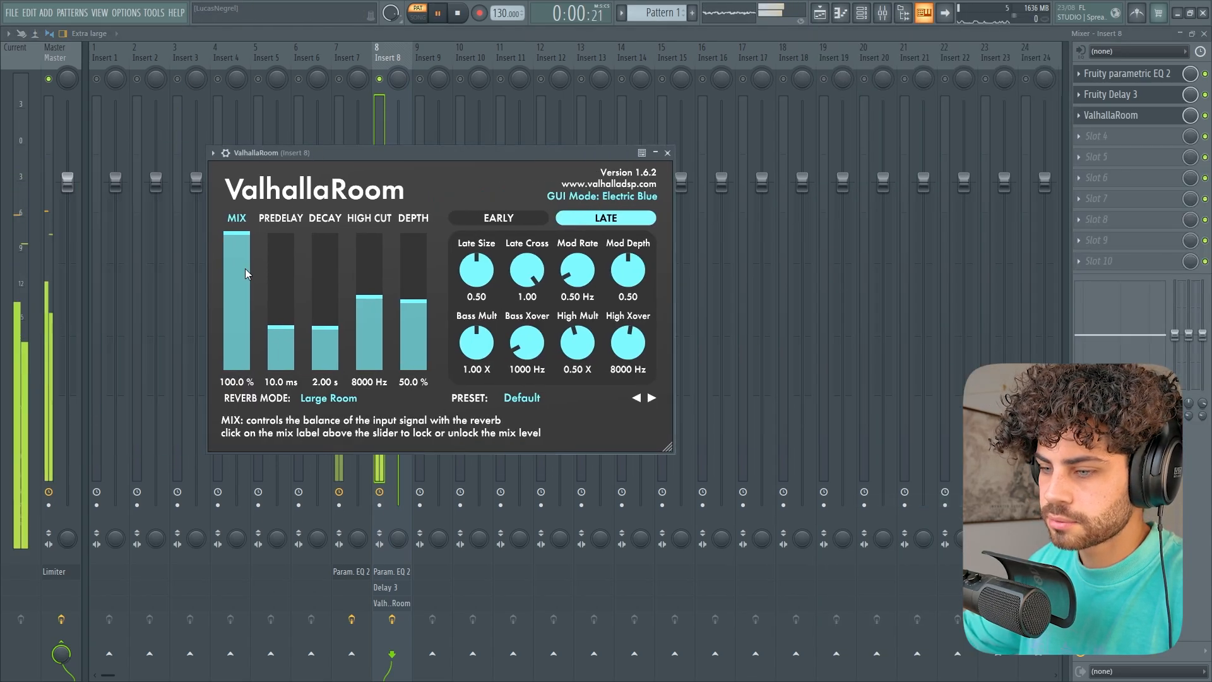
pyautogui.moveTo(245, 267); pyautogui.dragTo(267, 350)
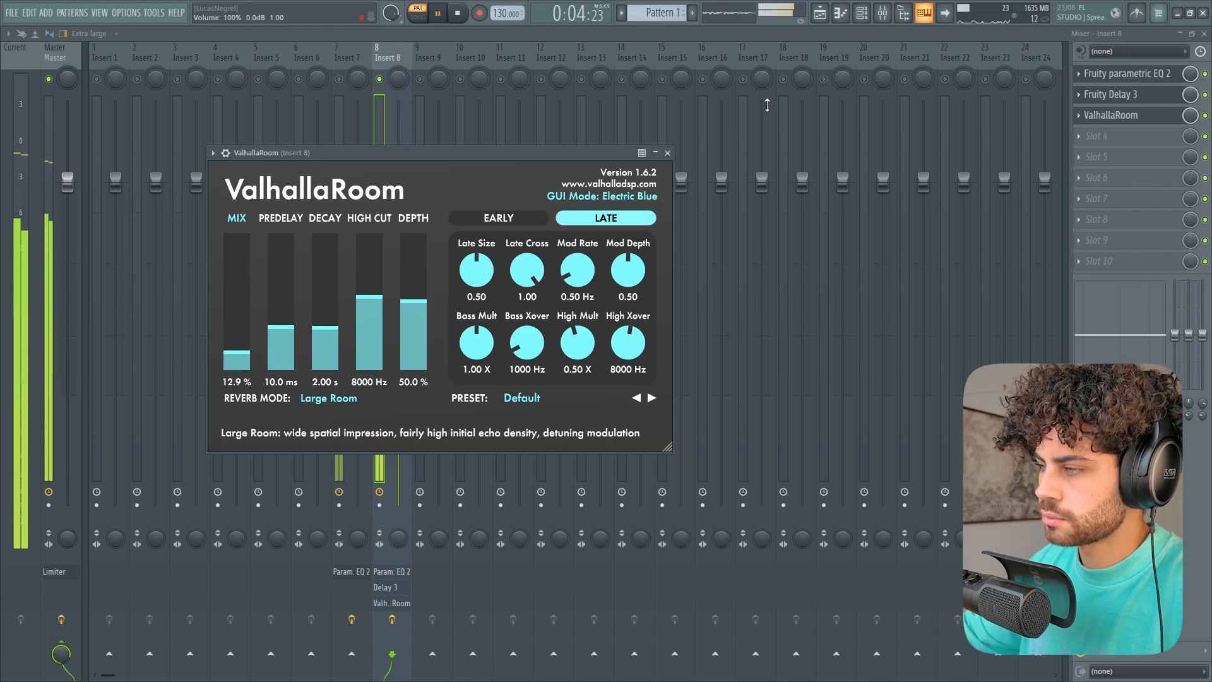
pyautogui.press('Escape')
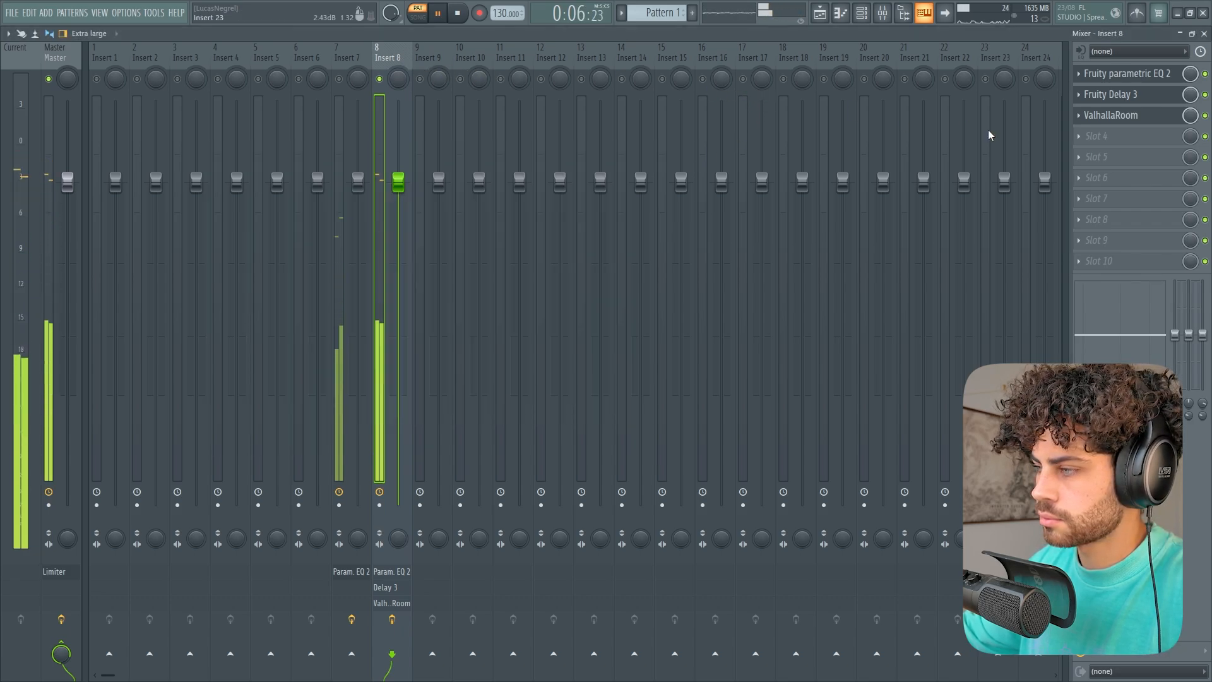
pyautogui.press('space')
# - Add Saturn 2 to the fourth slot of Insert 8 and audition presets up to Dynamic Warm Transformer bM
pyautogui.click(1113, 132)
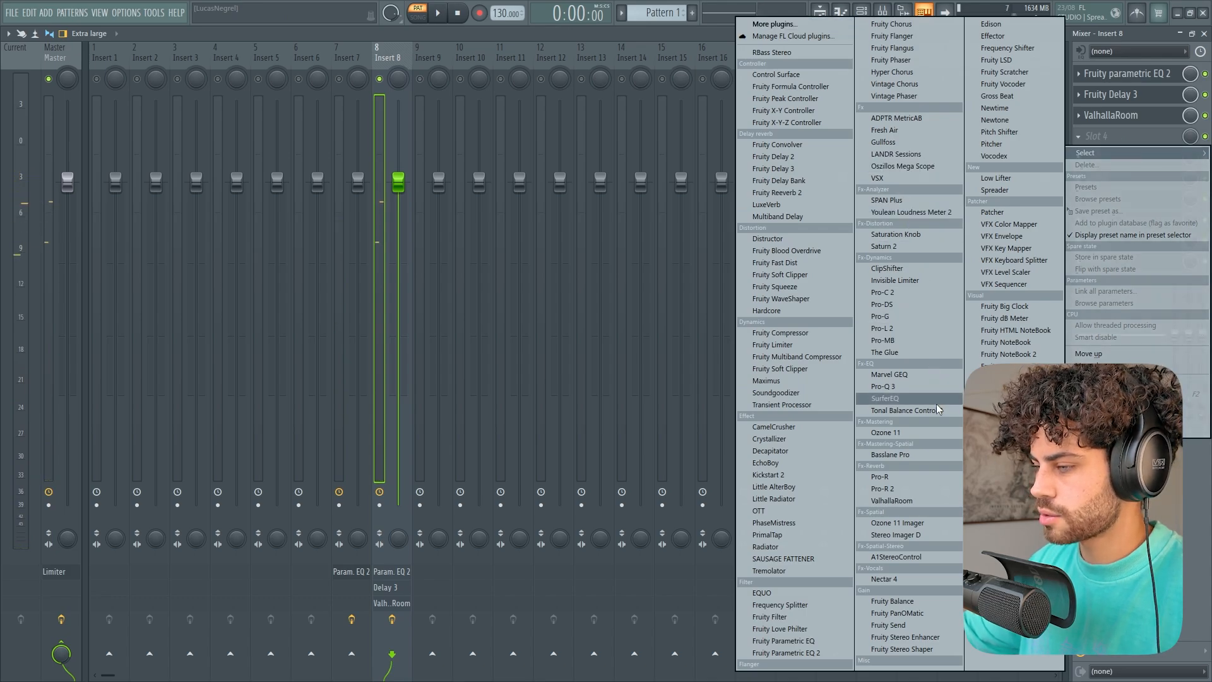
pyautogui.click(916, 246)
pyautogui.press('space')
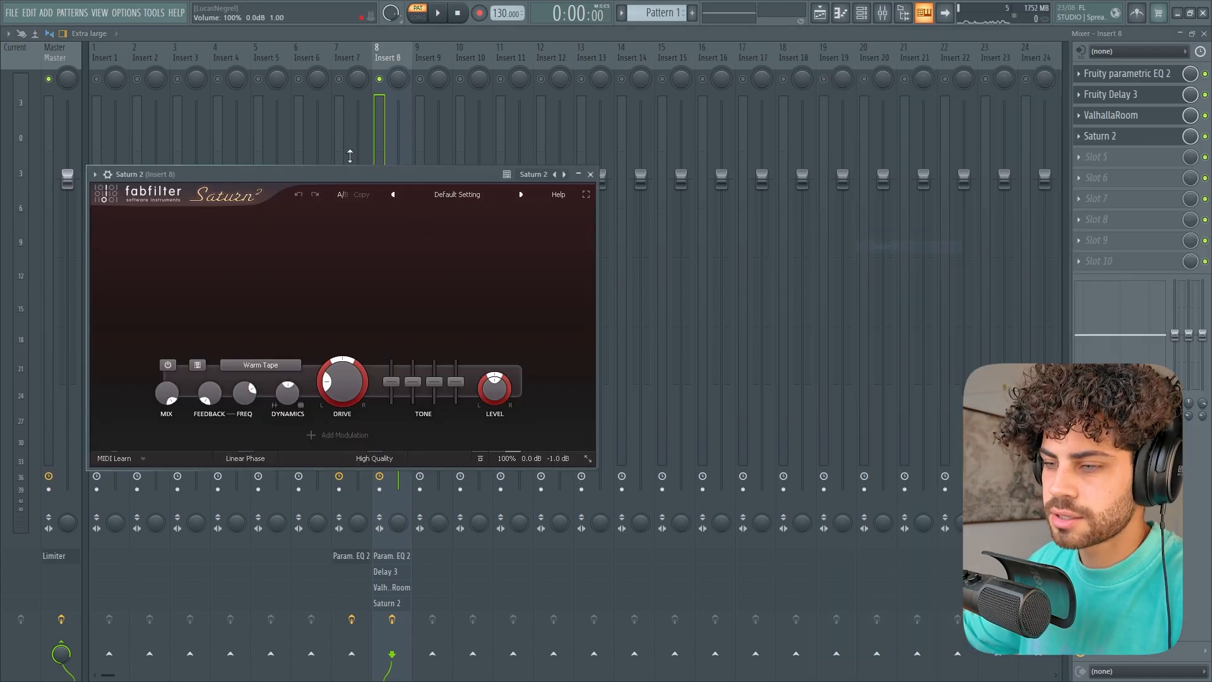
pyautogui.click(742, 193)
pyautogui.click(742, 194)
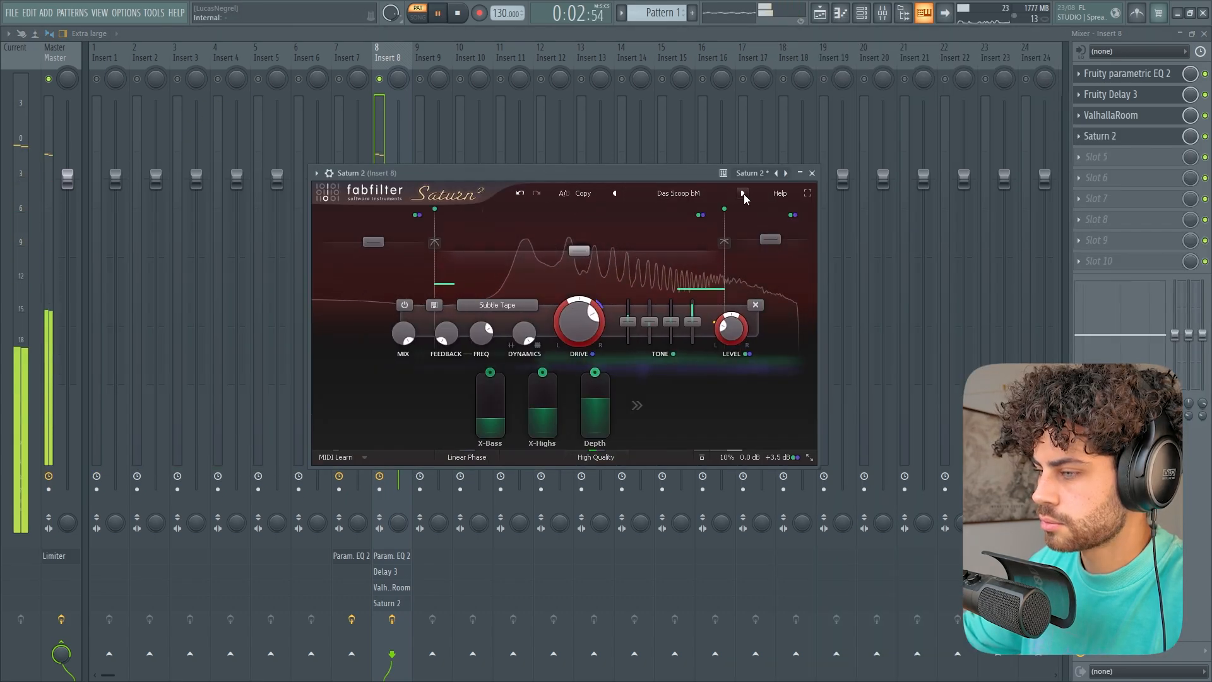
pyautogui.click(743, 193)
pyautogui.press('space')
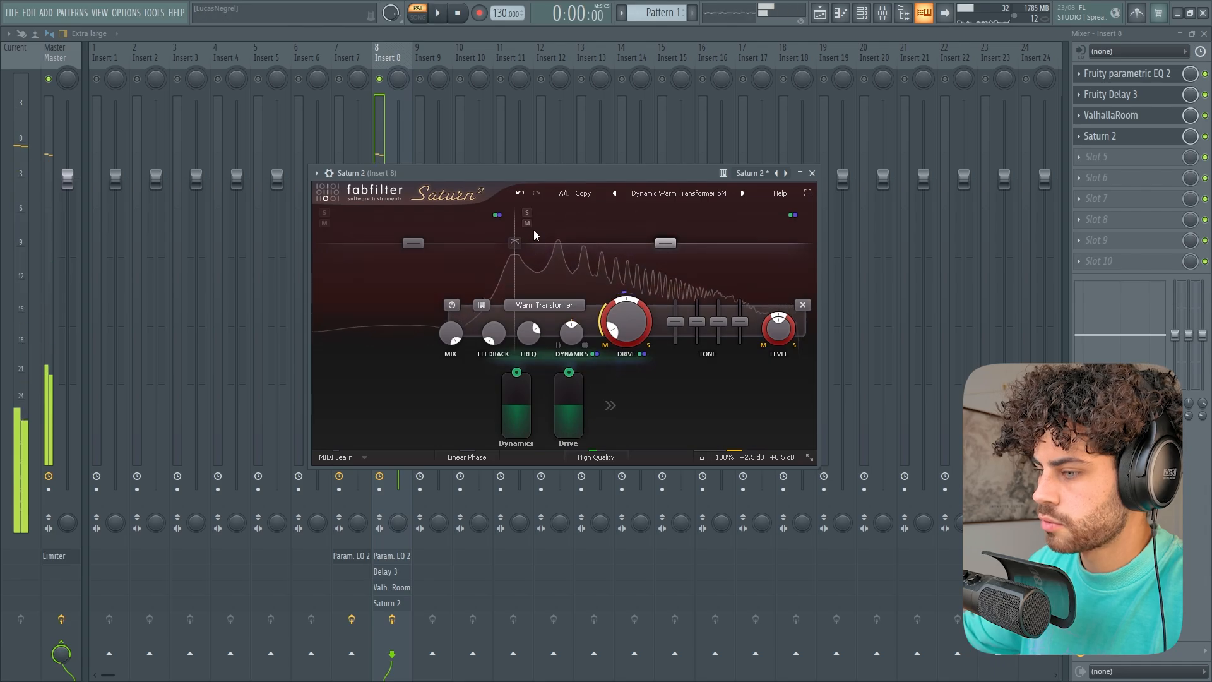
# - In Saturn 2, set the band 1 crossover to about 475 Hz, the saturation style to Clean Tube and band 2 level to about +4.24 dB
pyautogui.moveTo(514, 242); pyautogui.dragTo(555, 237)
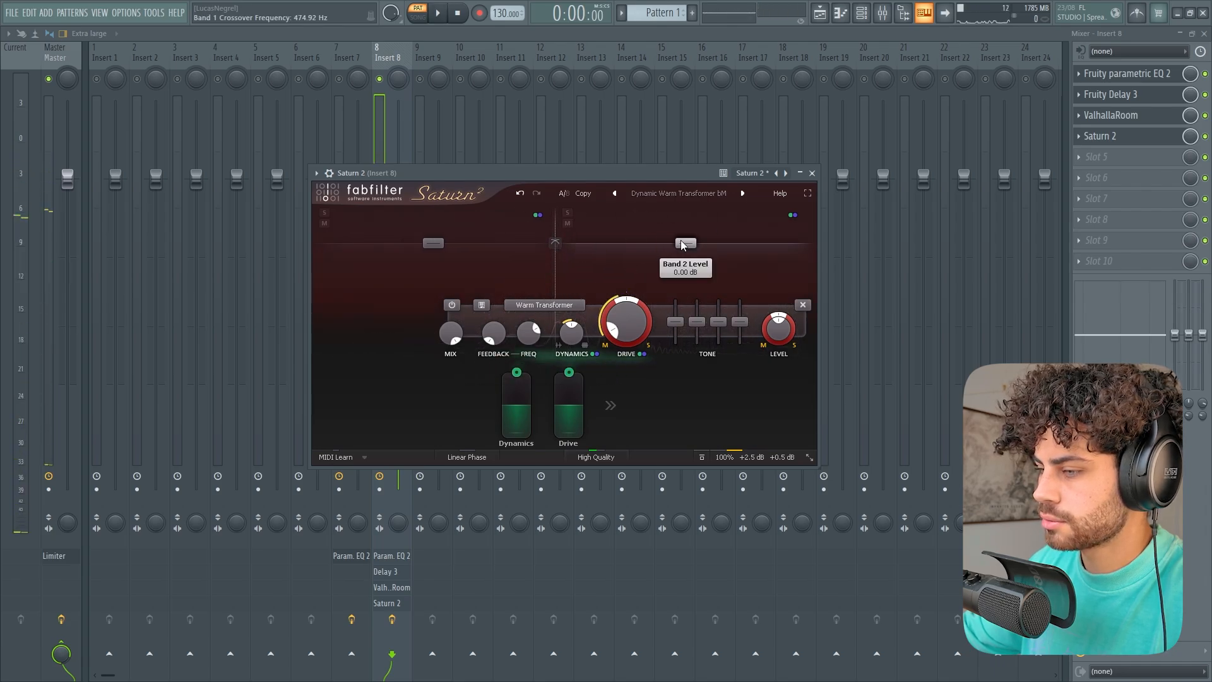
pyautogui.click(544, 305)
pyautogui.moveTo(553, 325)
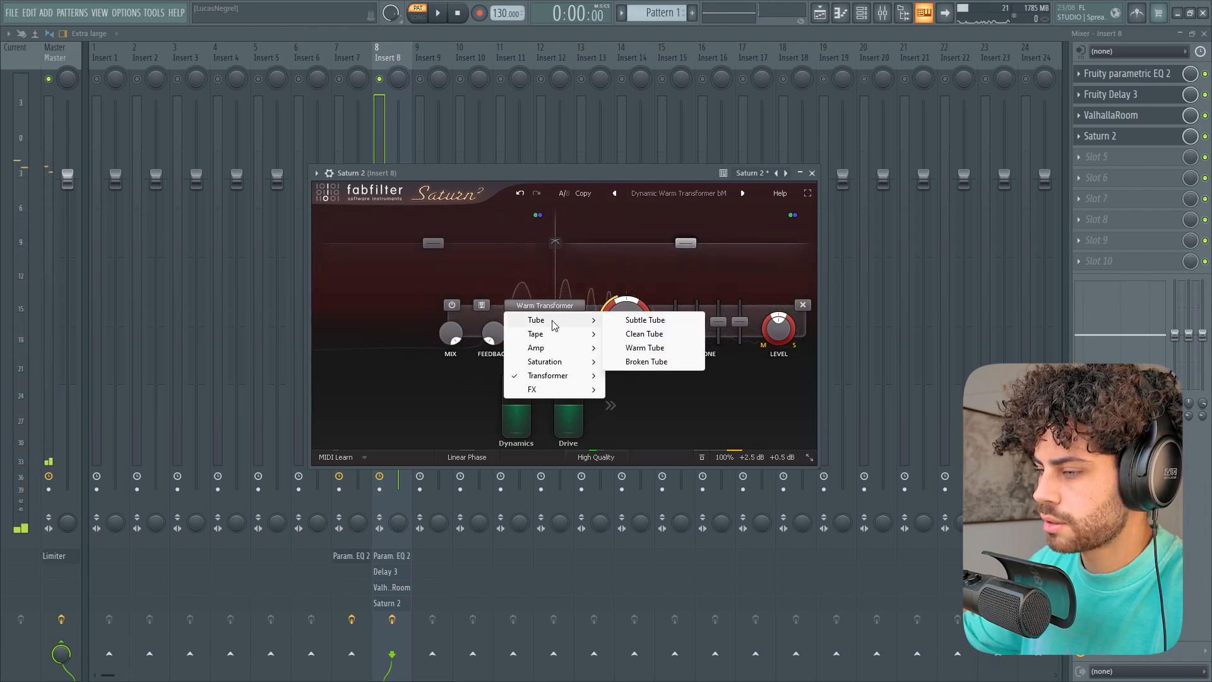
pyautogui.click(660, 334)
pyautogui.press('space')
pyautogui.moveTo(686, 243)
pyautogui.mouseDown()
pyautogui.moveTo(685, 231)
pyautogui.moveTo(688, 246)
pyautogui.mouseUp()
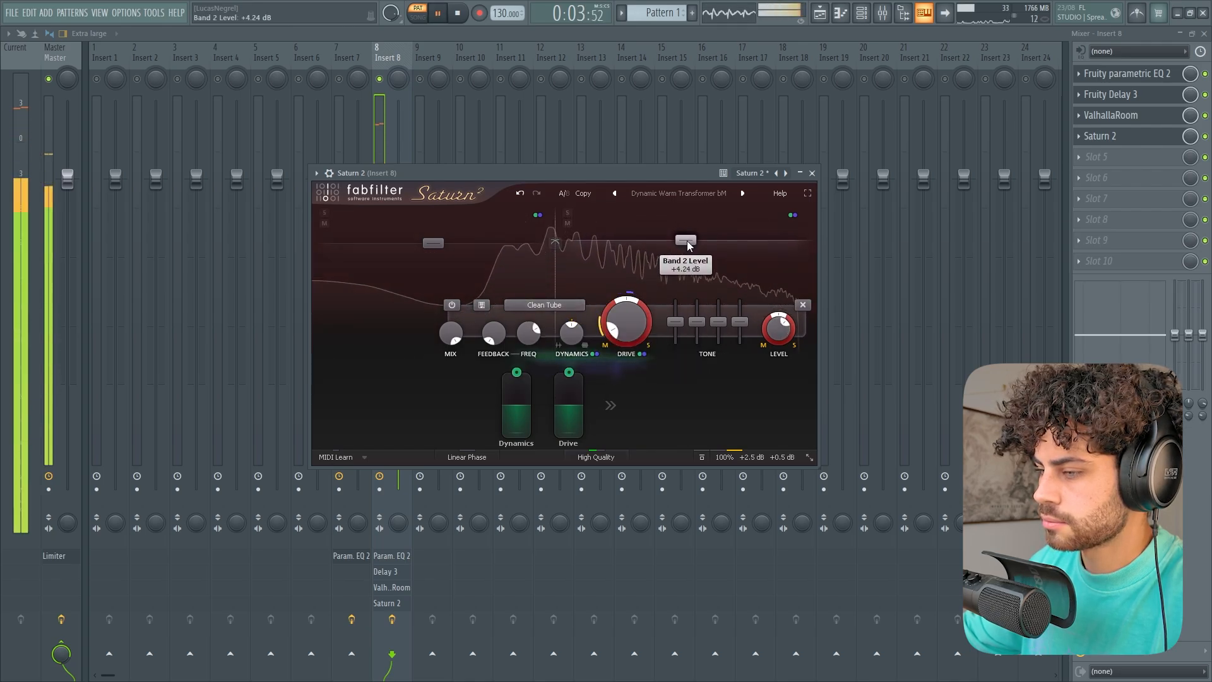
# - Close Saturn 2 and lower the Insert 8 volume to about -1.5 dB during playback
pyautogui.moveTo(621, 178); pyautogui.dragTo(601, 271)
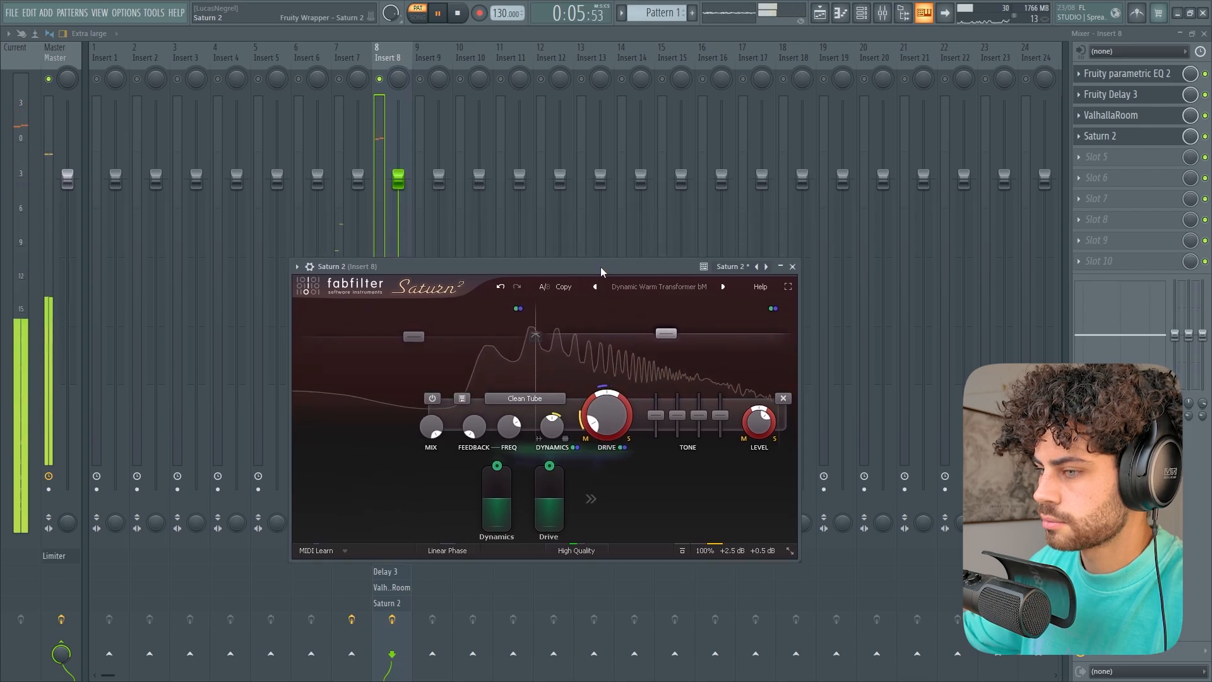
pyautogui.click(406, 61)
pyautogui.moveTo(397, 178); pyautogui.dragTo(398, 191)
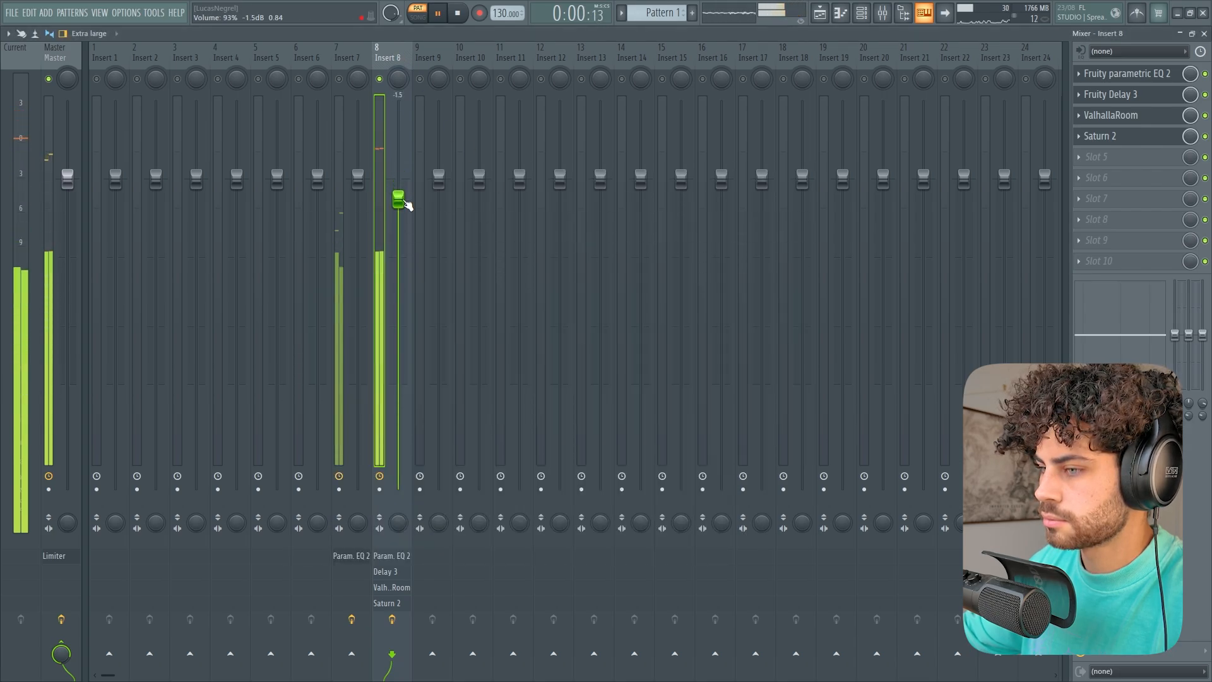
pyautogui.press('space')
# - Compare Insert 8 with its effects bypassed and enabled, then lower its volume to about -2.5 dB
pyautogui.press('space')
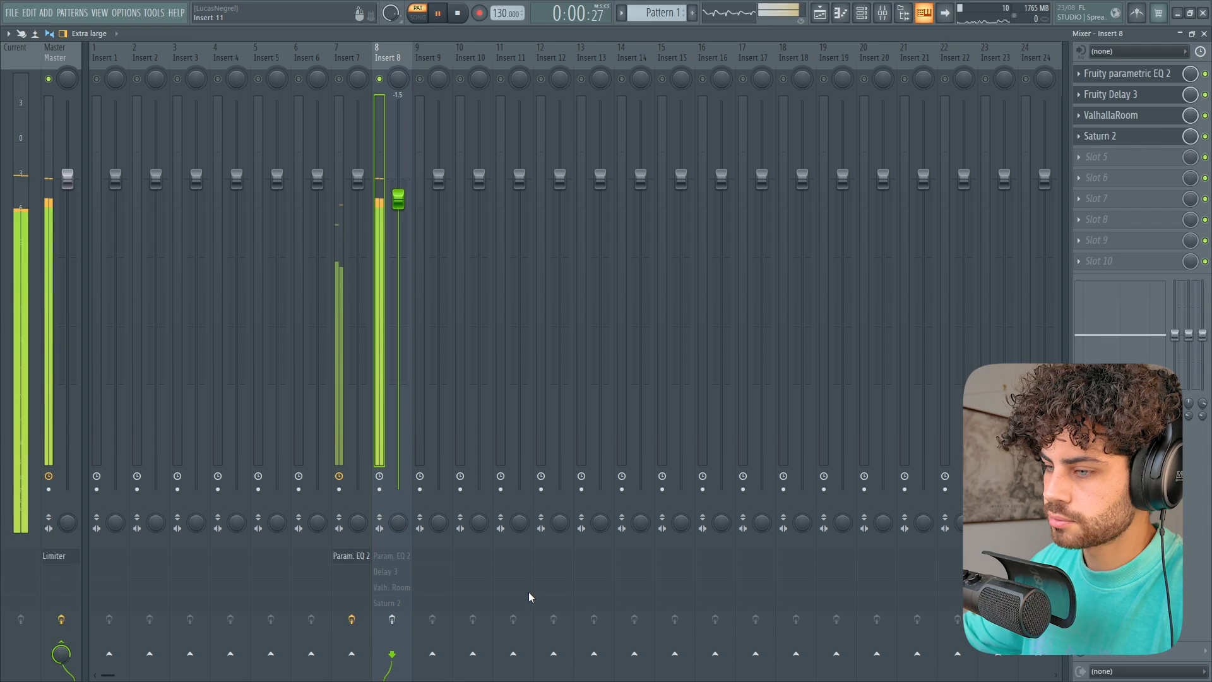
pyautogui.press('space')
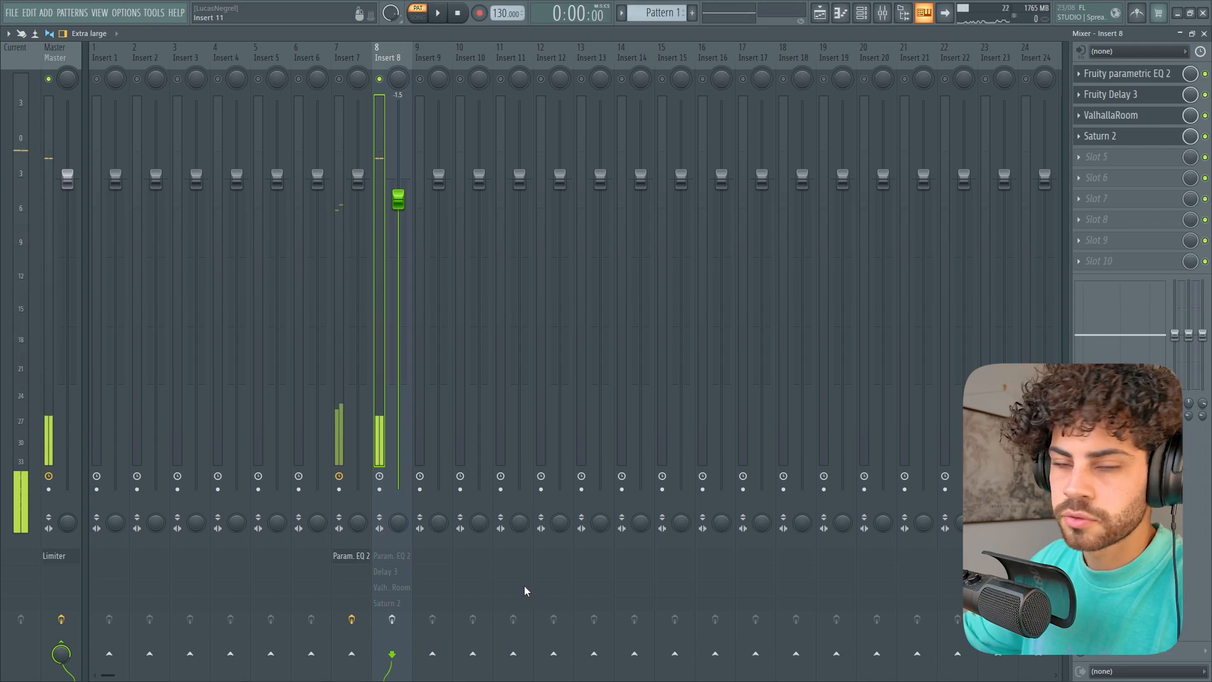
pyautogui.click(392, 617)
pyautogui.press('space')
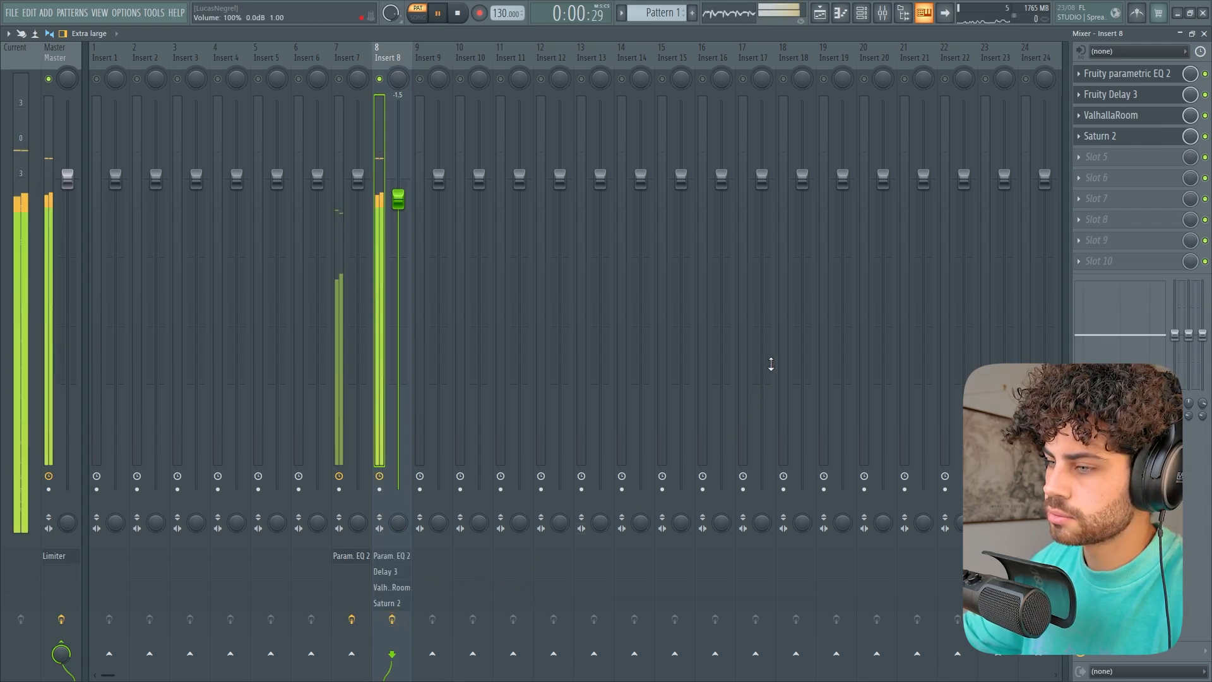
pyautogui.moveTo(399, 198); pyautogui.dragTo(399, 217)
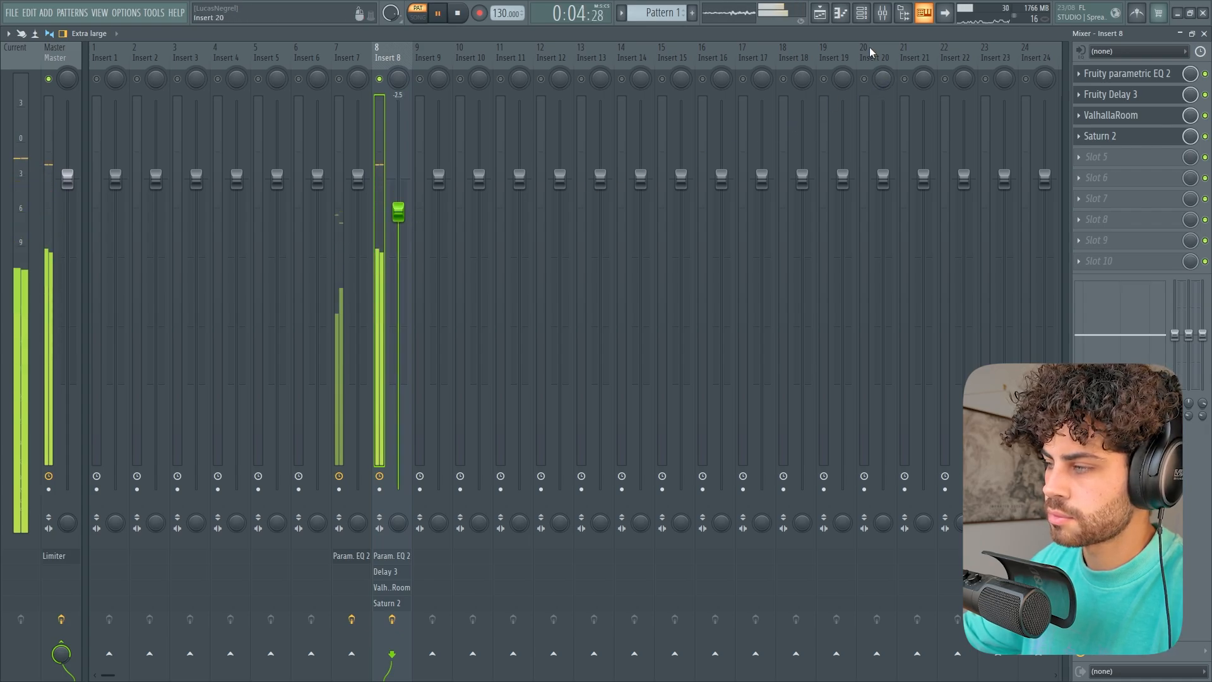
pyautogui.press('space')
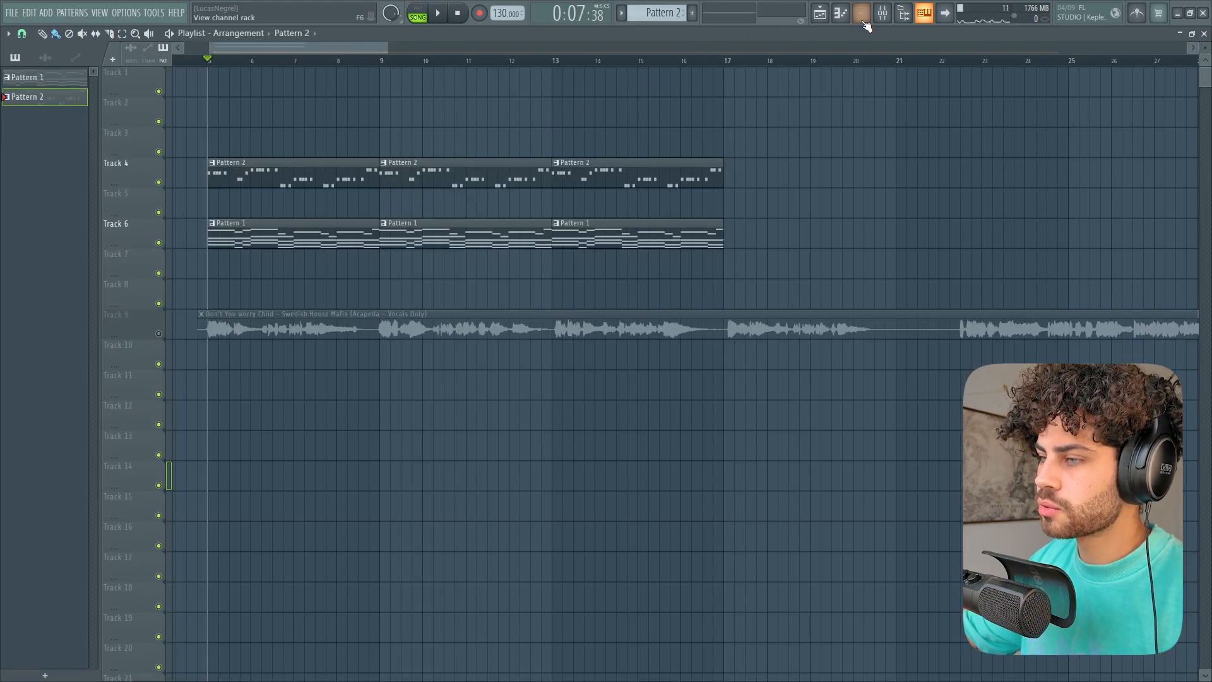
# - Add a new Serum channel for Pattern 3 and copy the Serum chord notes from Pattern 1 into its piano roll
pyautogui.click(862, 13)
pyautogui.scroll(-1, 650, 12)
pyautogui.click(503, 409)
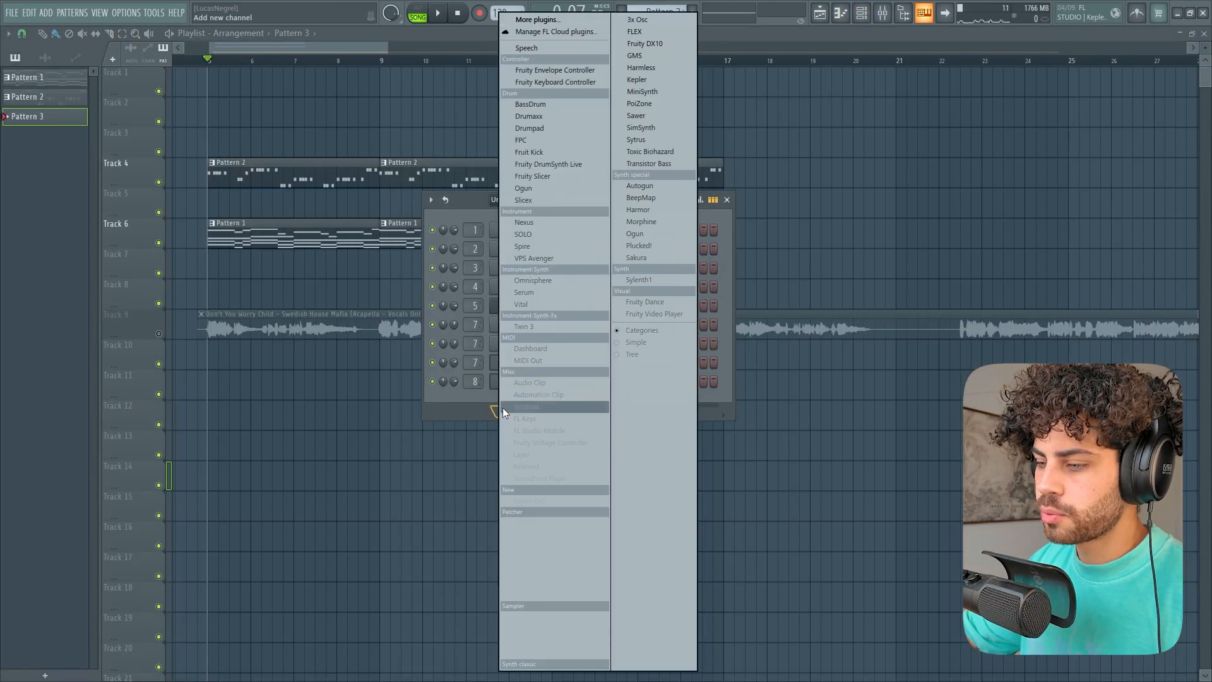
pyautogui.click(555, 289)
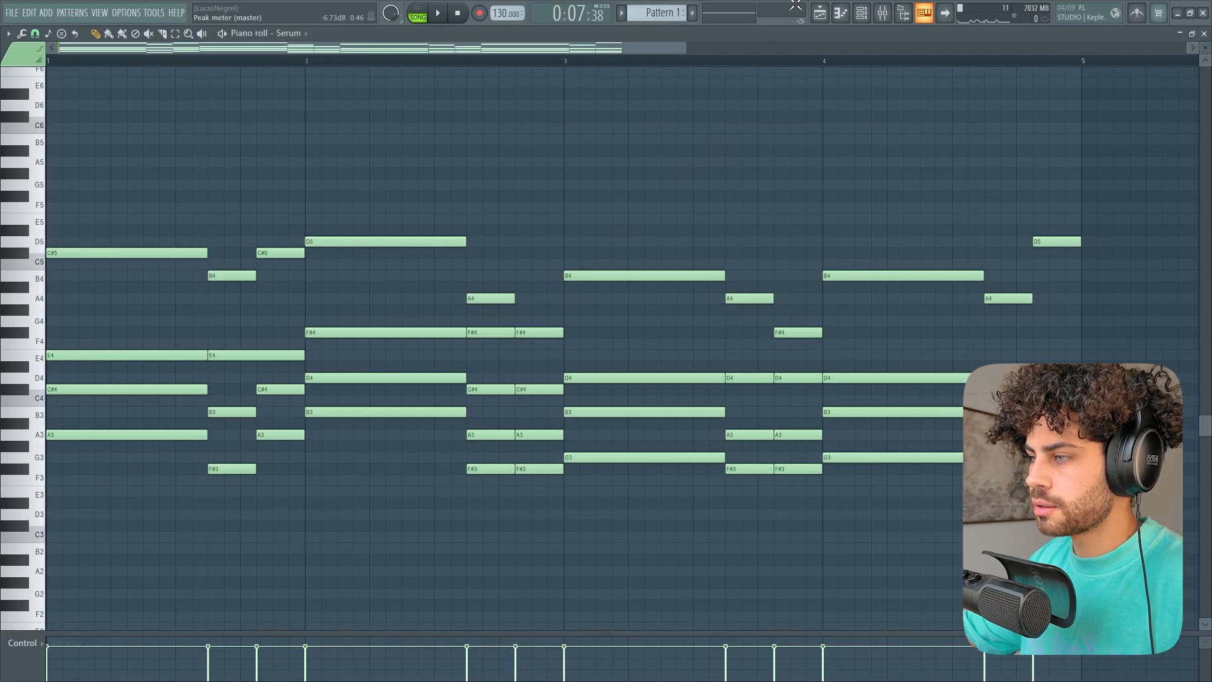
pyautogui.click(860, 14)
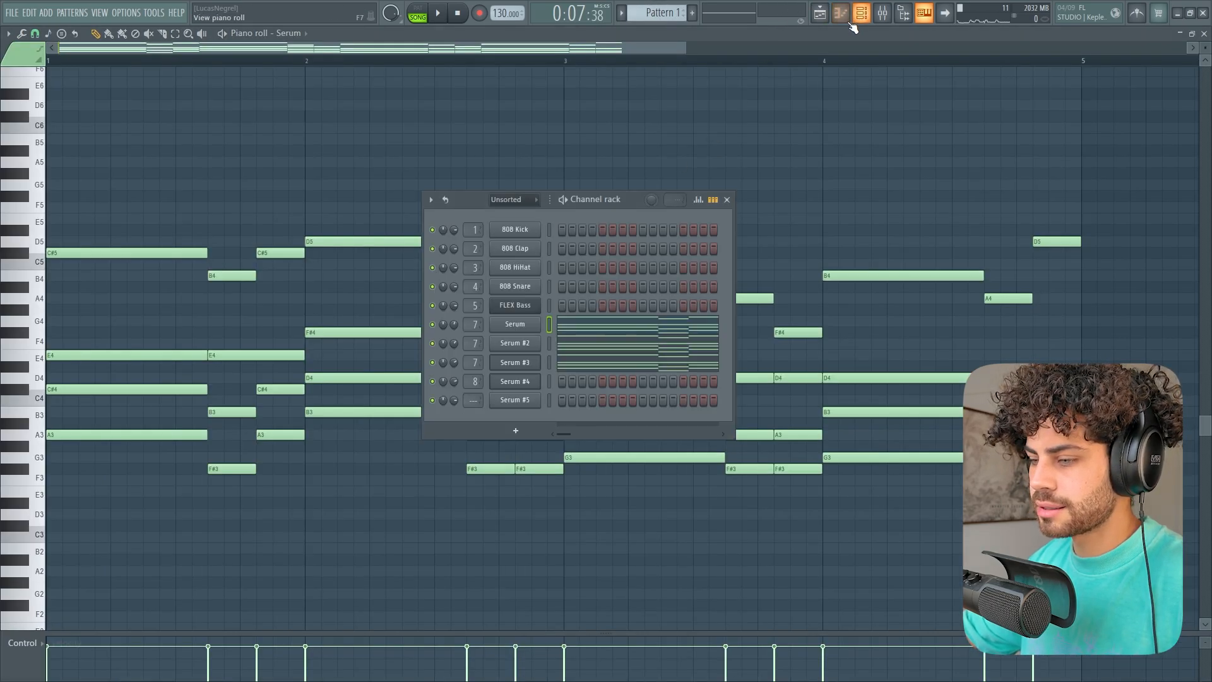
pyautogui.scroll(2, 638, 12)
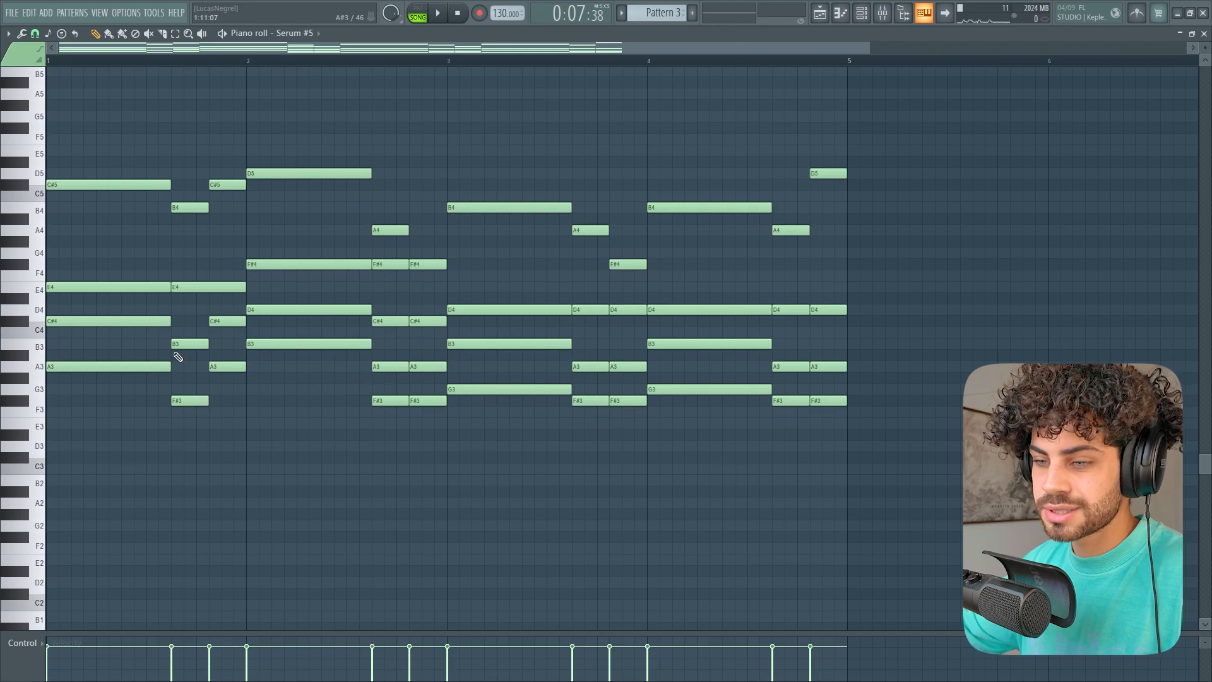
# - Delete the upper chord notes in bar 1 of Serum #5, keeping only the lowest A3 and F#3 notes
pyautogui.rightClick(94, 320)
pyautogui.rightClick(94, 287)
pyautogui.rightClick(95, 185)
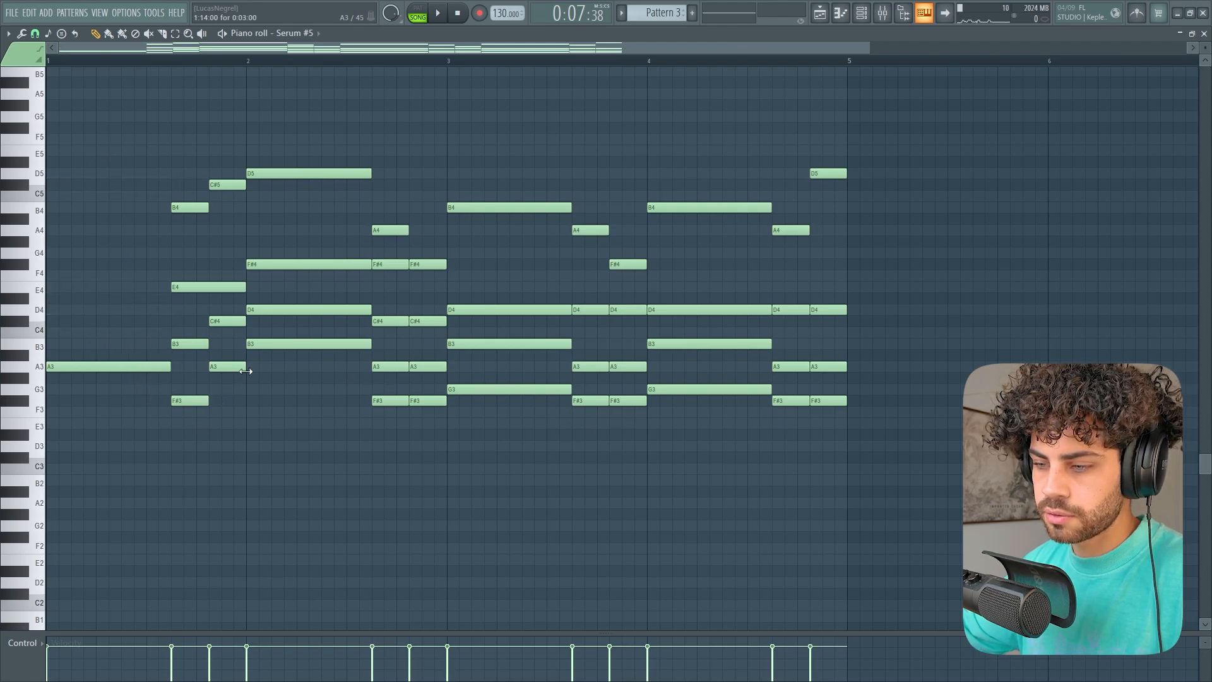
pyautogui.rightClick(202, 344)
pyautogui.rightClick(208, 286)
pyautogui.rightClick(206, 210)
pyautogui.rightClick(227, 321)
# - Delete the upper chord notes in the remaining Serum #5 bars, raise the single-note line one octave and listen to it
pyautogui.rightClick(271, 310)
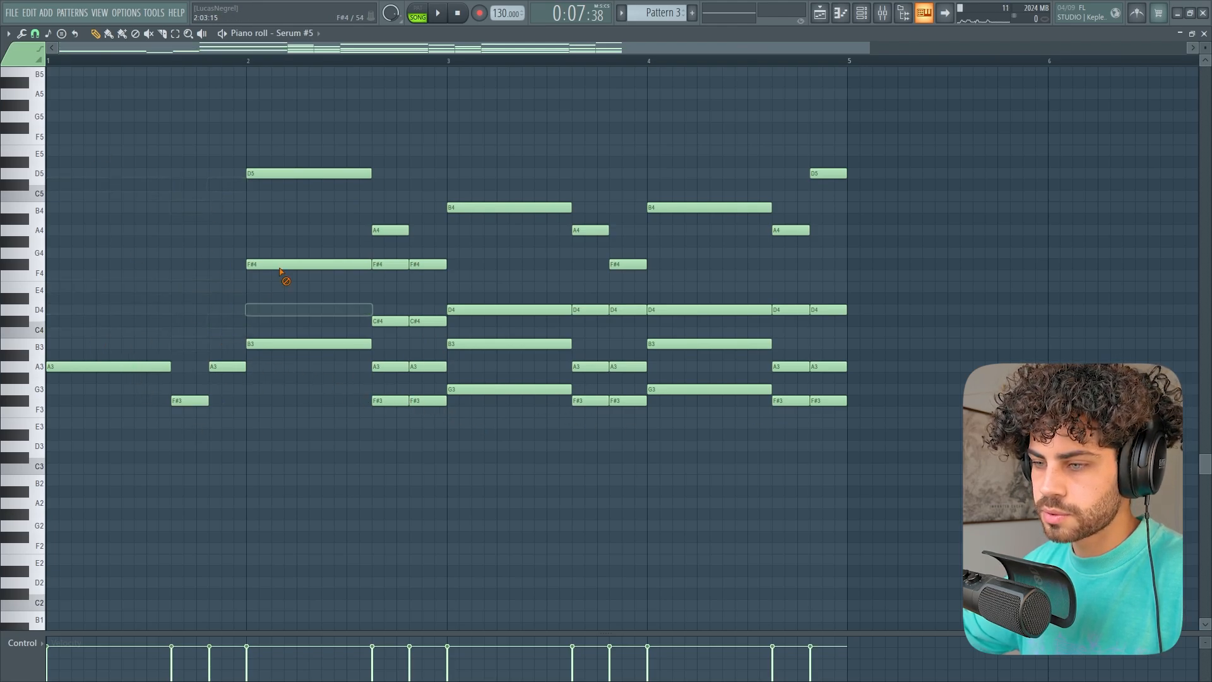
pyautogui.rightClick(284, 264)
pyautogui.rightClick(284, 173)
pyautogui.rightClick(388, 230)
pyautogui.rightClick(388, 264)
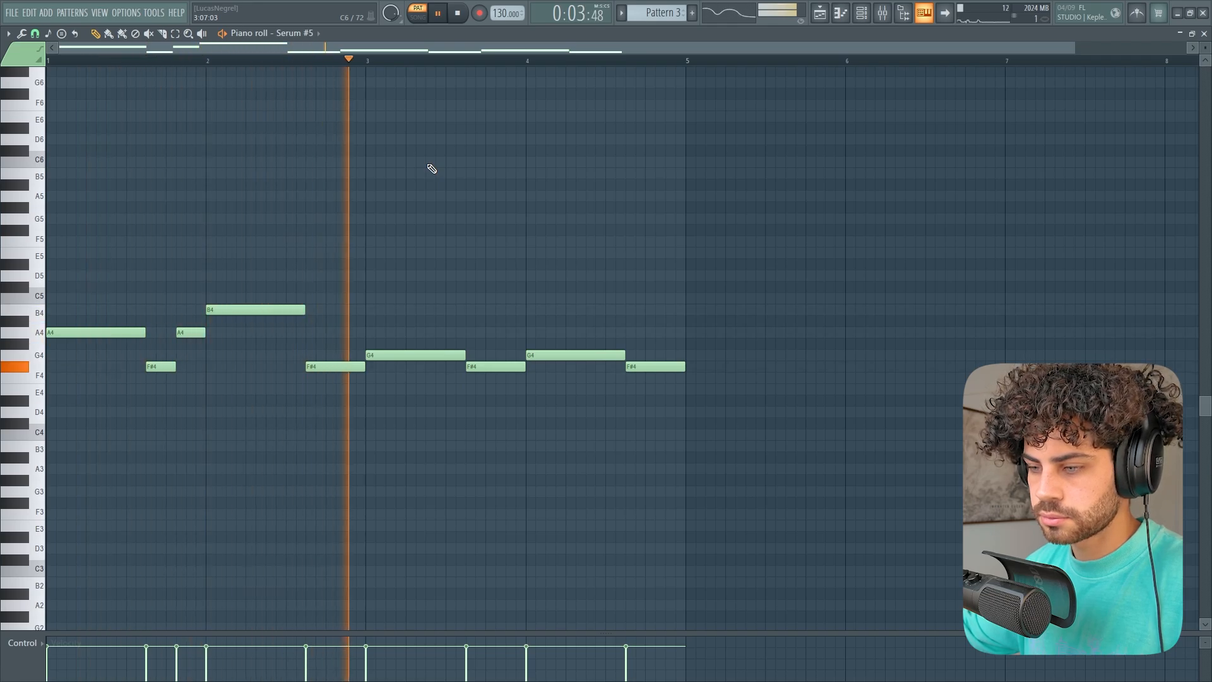
pyautogui.press('space')
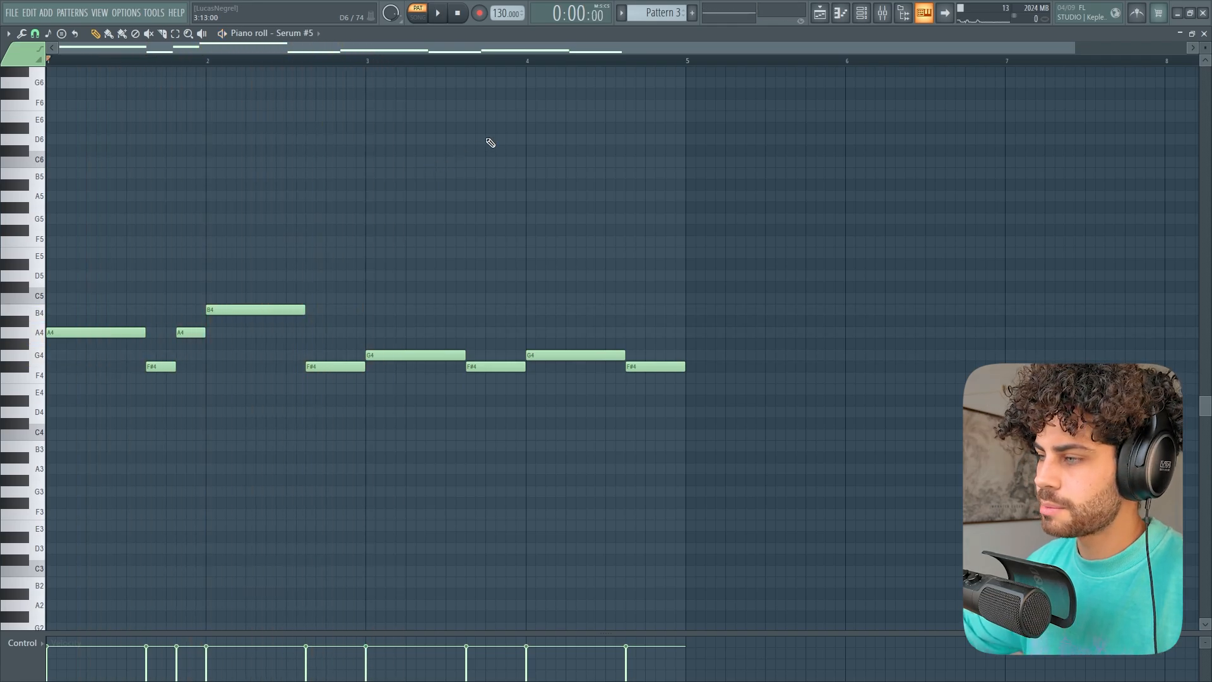
# - Place Pattern 3 clips on Track 11 of the playlist, aligned with the other patterns, and play the song while checking the mixer levels
pyautogui.click(861, 12)
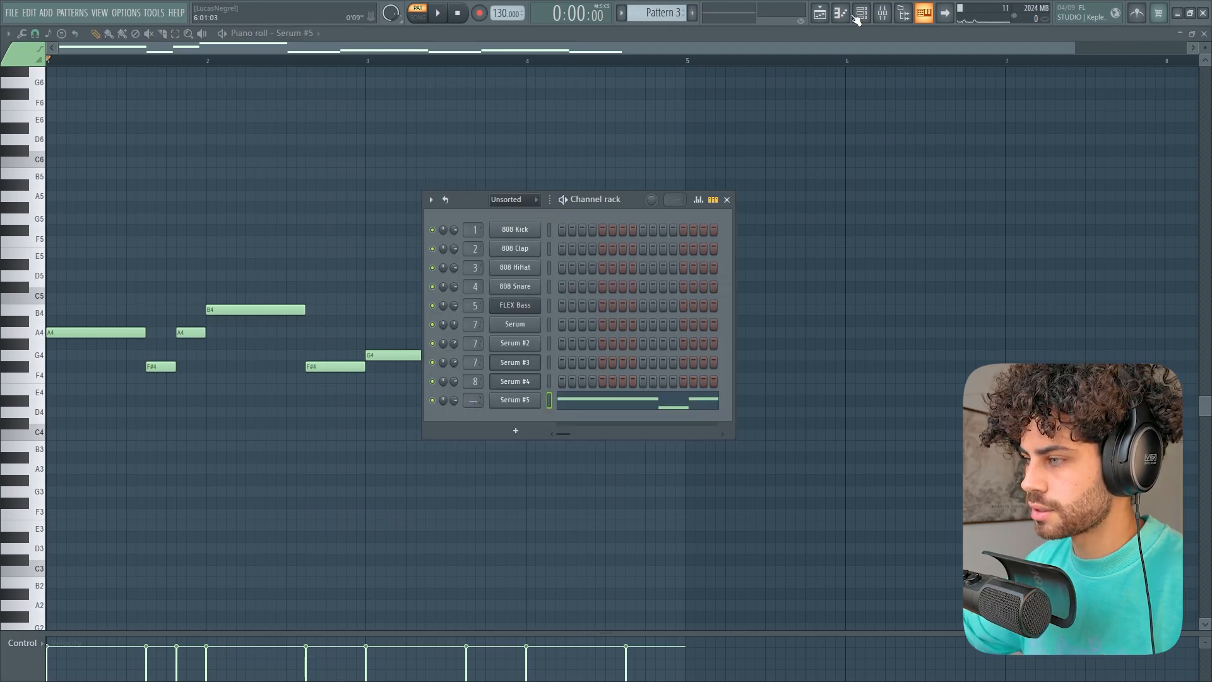
pyautogui.click(820, 12)
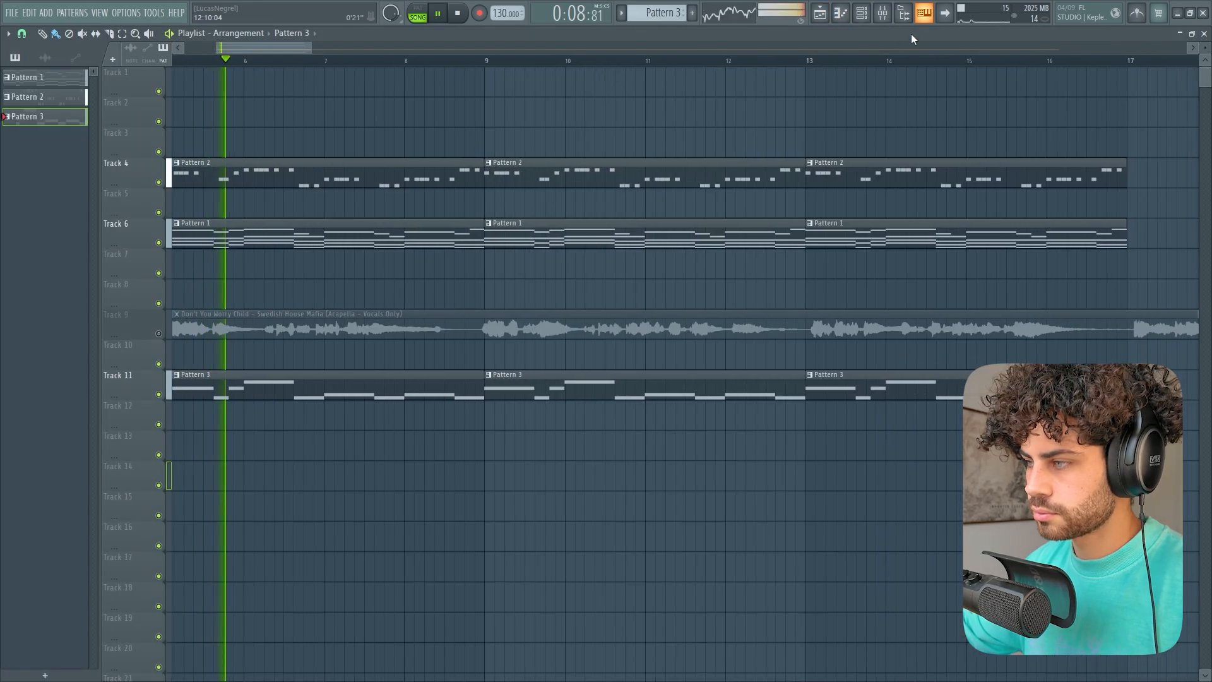
pyautogui.click(882, 13)
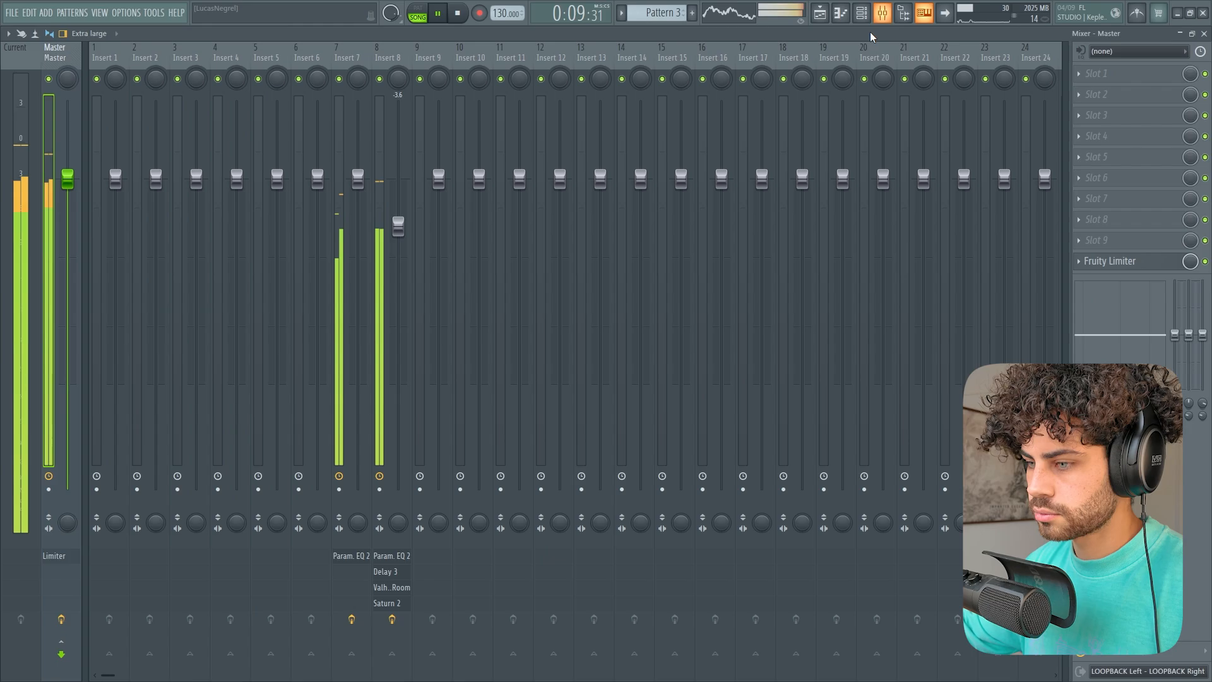
pyautogui.click(882, 13)
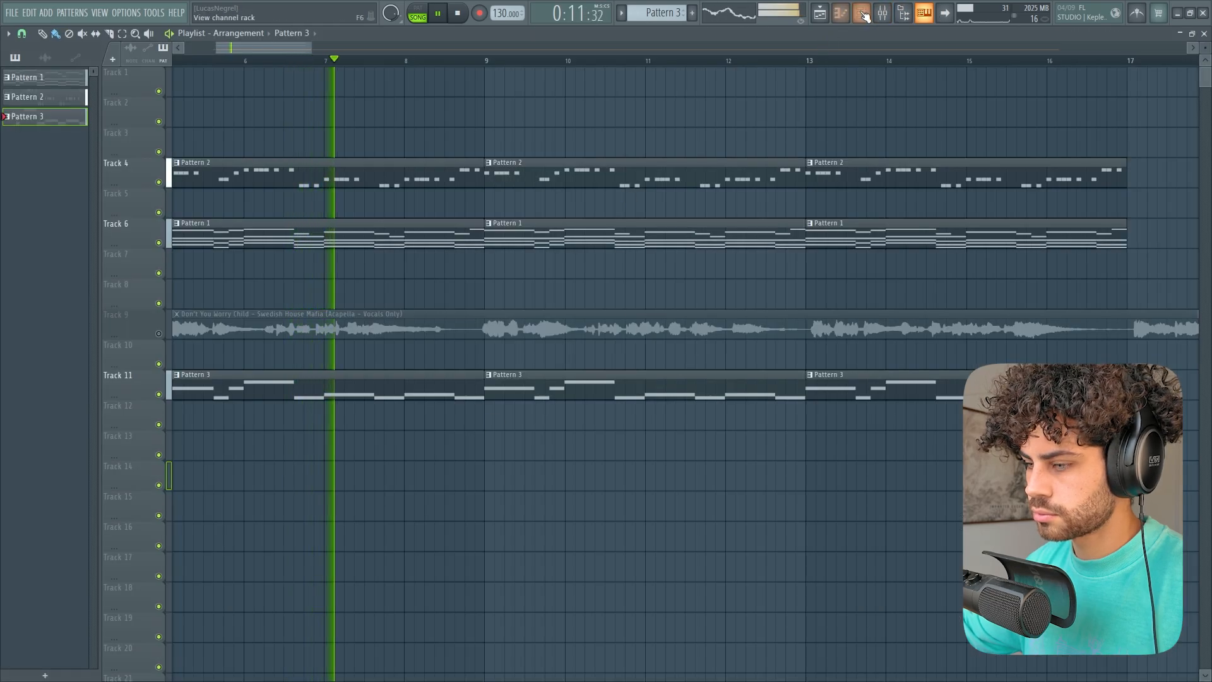
pyautogui.click(862, 13)
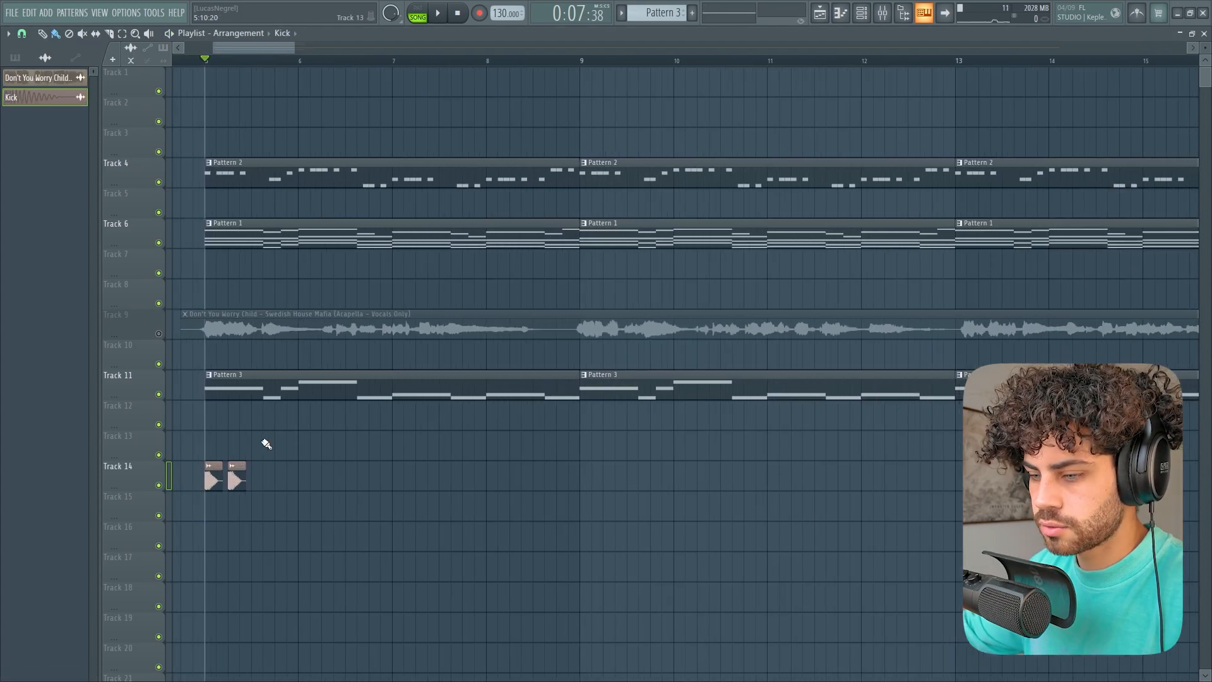
# - Paint Kick clips on every beat of Track 14 up to bar 13 and play the arrangement
pyautogui.moveTo(255, 475); pyautogui.dragTo(934, 461)
pyautogui.press('space')
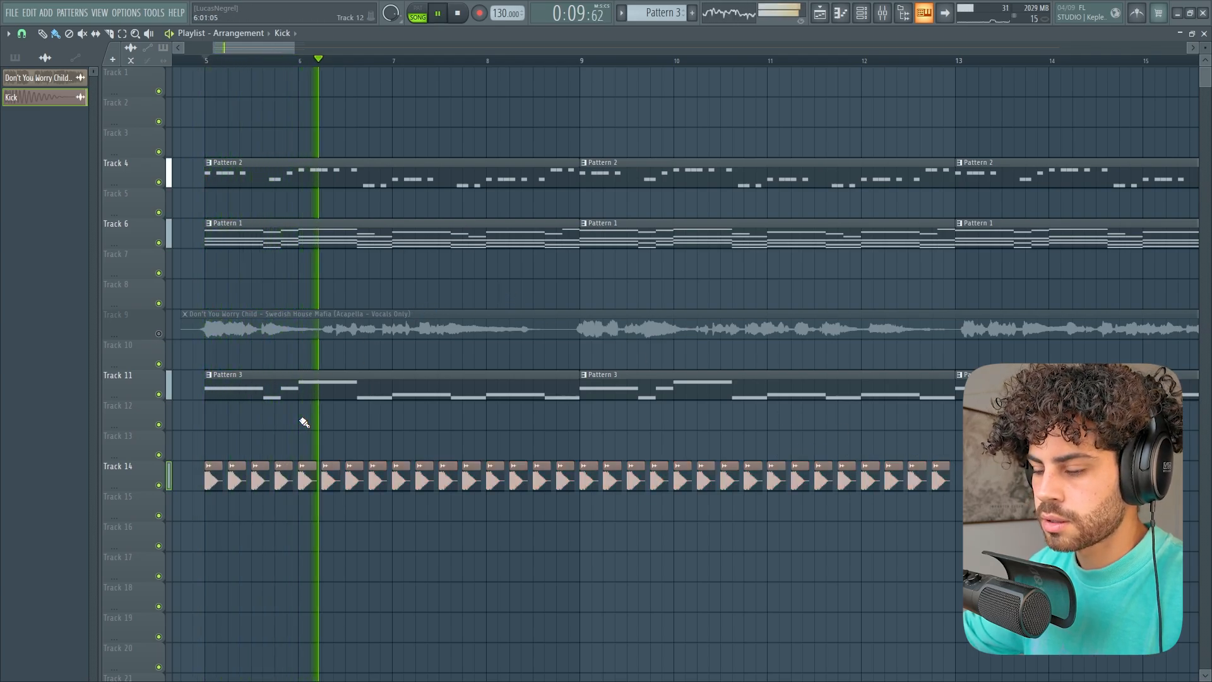
pyautogui.press('space')
# - Continue the beat-spaced Kick clips on Track 14 from bar 13 onward, beneath the third repetition of the patterns
pyautogui.scroll(-4, 533, 69)
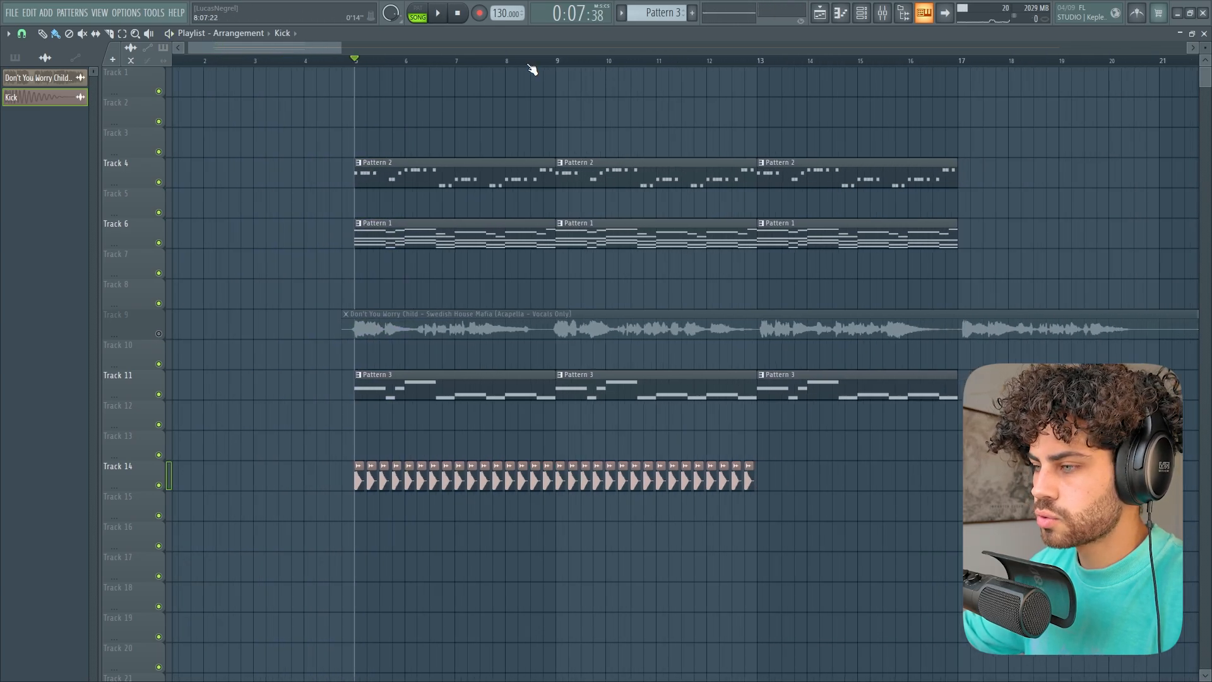
pyautogui.scroll(3, 532, 69)
pyautogui.scroll(-2, 789, 116)
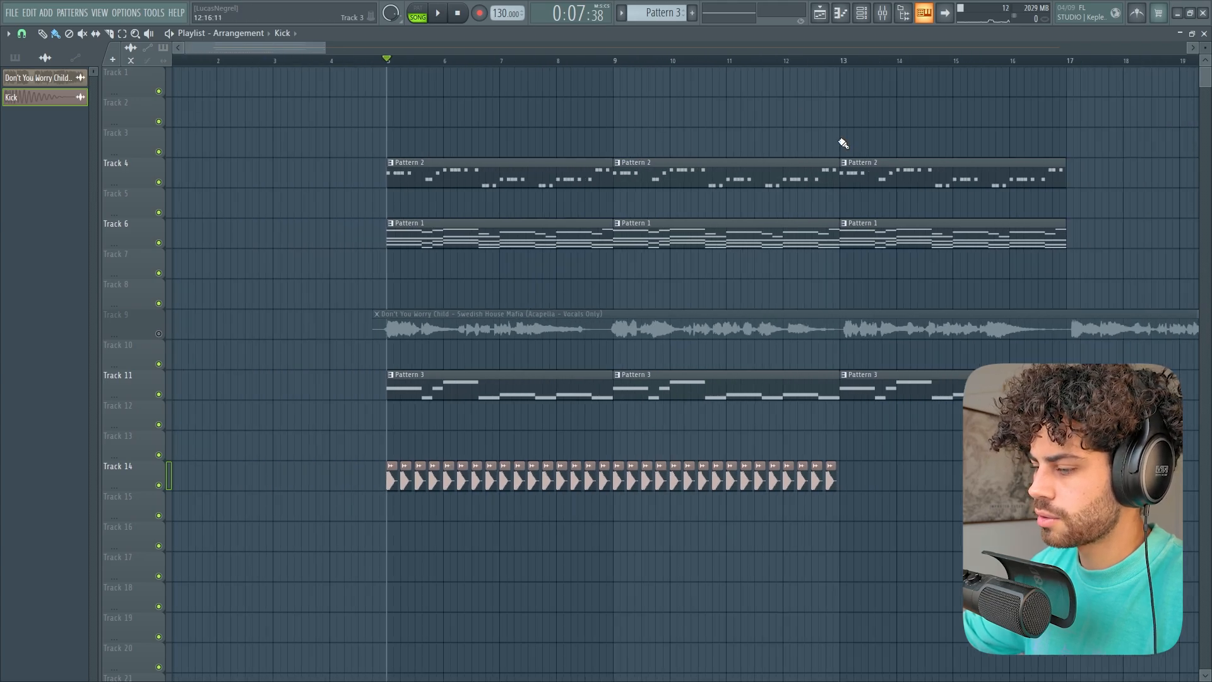
pyautogui.moveTo(834, 470); pyautogui.dragTo(963, 475)
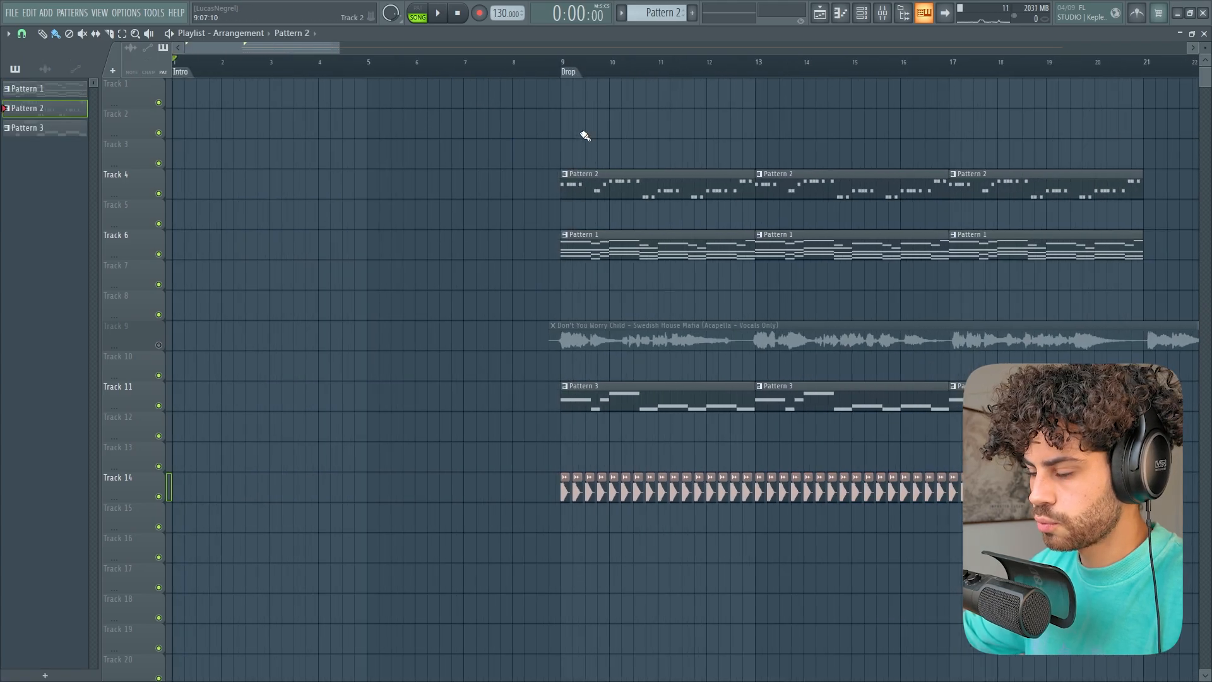
# - Place two Pattern 1 clips on Track 6 from bar 1 to the drop and move the acapella to the start of the intro
pyautogui.moveTo(610, 224); pyautogui.dragTo(249, 233)
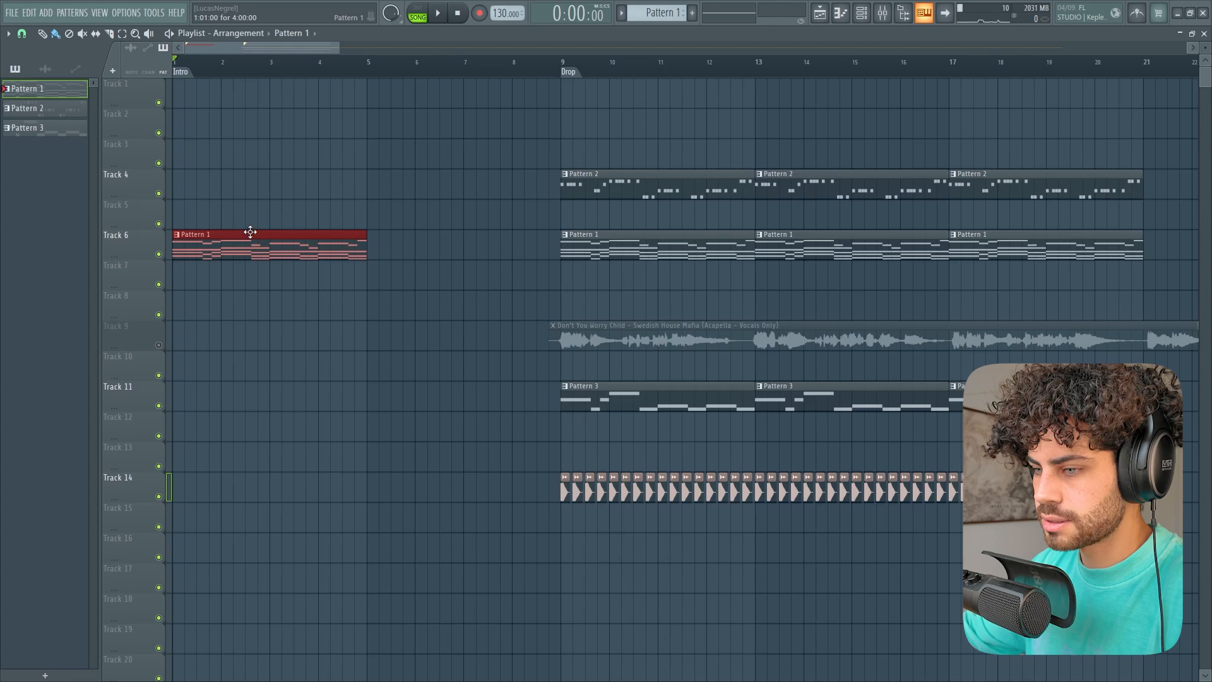
pyautogui.moveTo(391, 213); pyautogui.dragTo(396, 254)
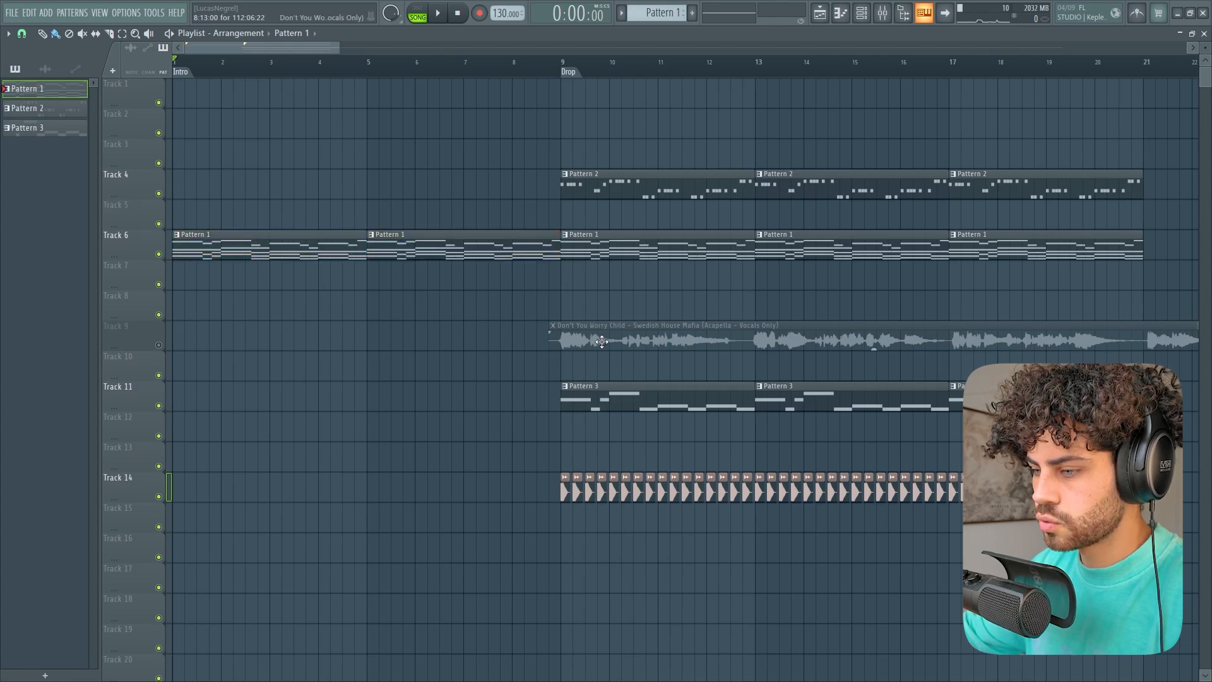
pyautogui.moveTo(571, 339); pyautogui.dragTo(196, 341)
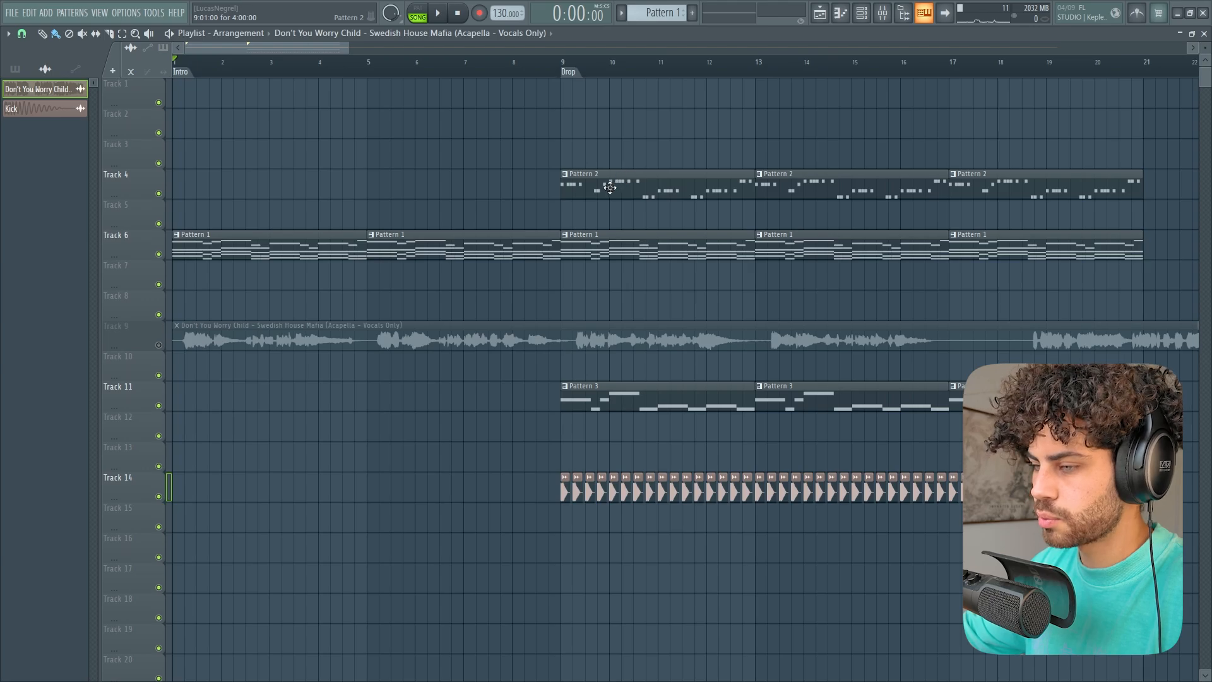
# - Place a Pattern 2 clip at bar 1 of Track 3 and make it a unique pattern
pyautogui.click(586, 180)
pyautogui.moveTo(203, 151)
pyautogui.mouseDown()
pyautogui.moveTo(428, 146)
pyautogui.moveTo(366, 165)
pyautogui.mouseUp()
pyautogui.rightClick(407, 165)
pyautogui.click(181, 150)
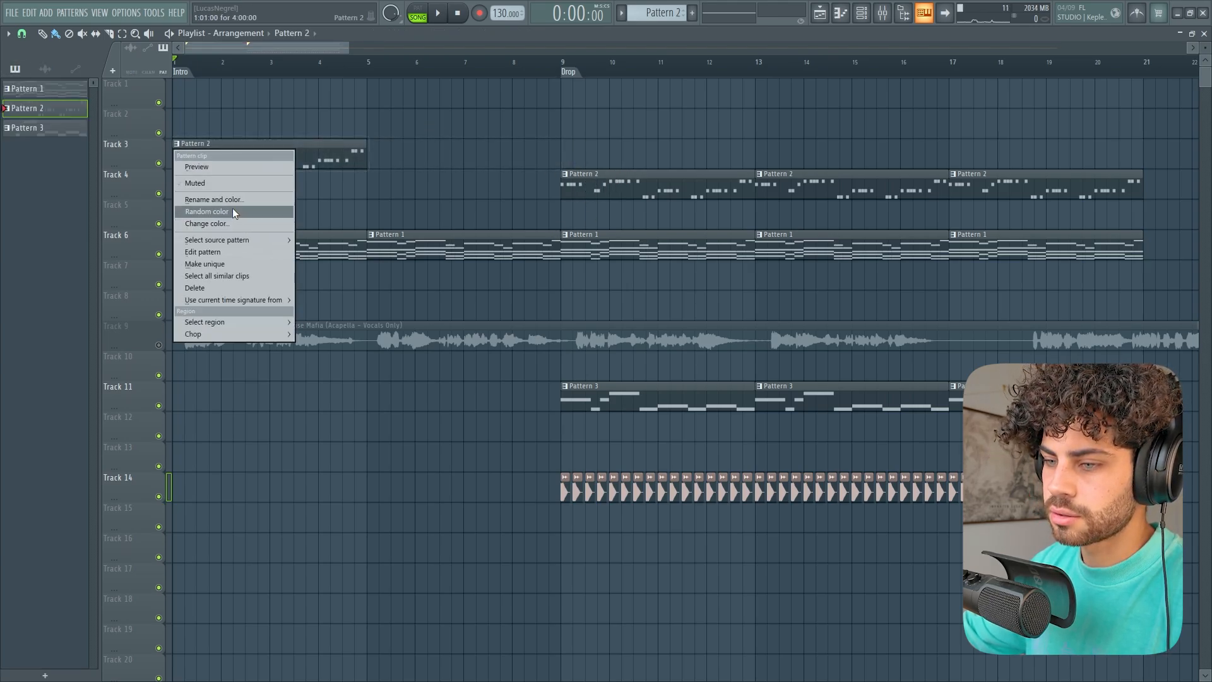
pyautogui.click(231, 266)
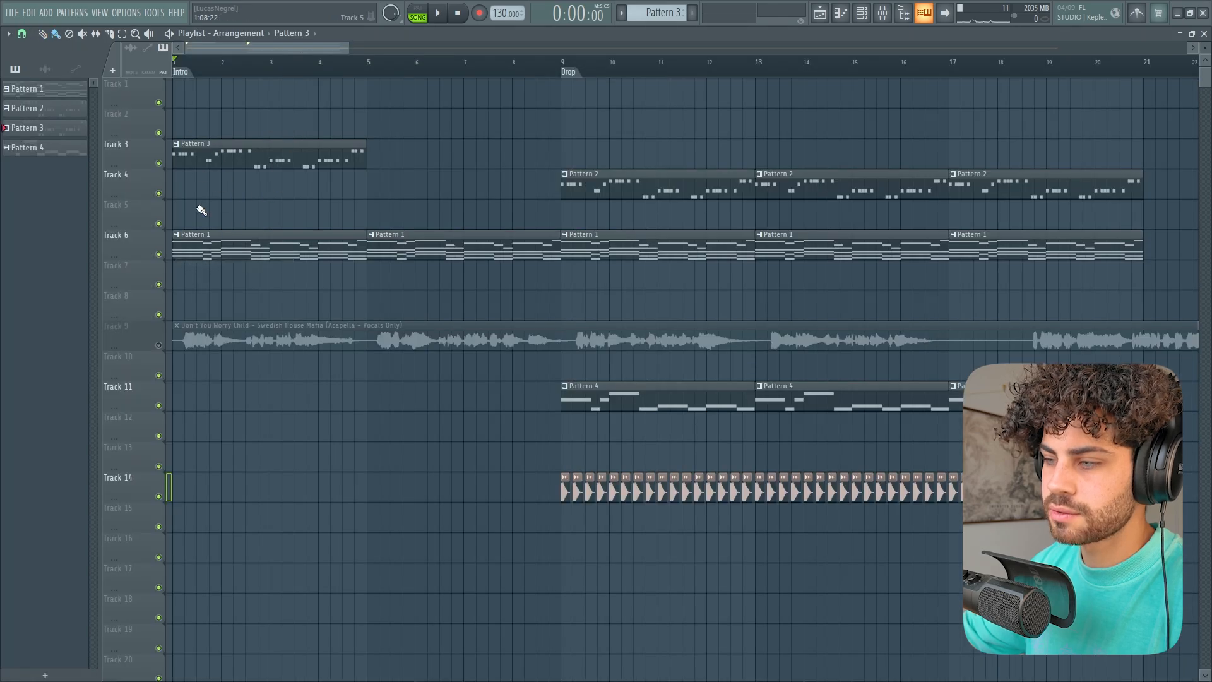
# - In the unique pattern's piano roll, repeat the one-bar C#4 rhythm through bar 4 and add an extra C#4 note near its end
pyautogui.doubleClick(237, 157)
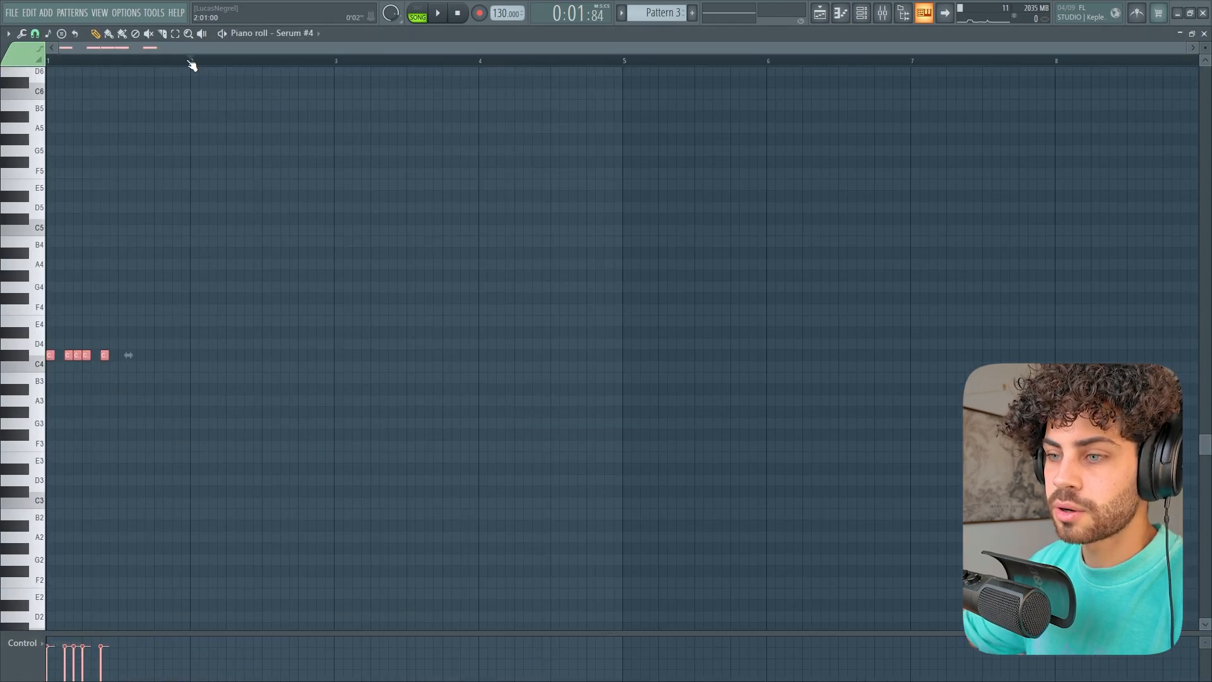
pyautogui.hotkey('ctrl', 'b')
pyautogui.hotkey('ctrl', 'b')
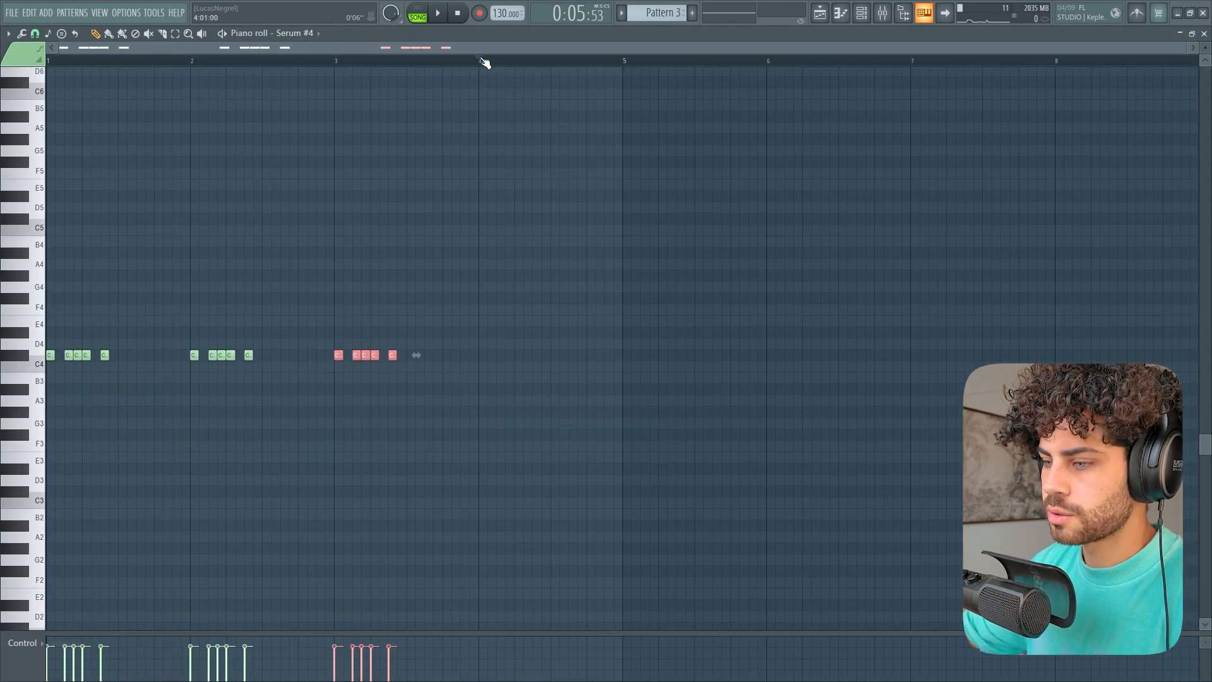
pyautogui.hotkey('ctrl', 'b')
pyautogui.click(573, 292)
pyautogui.scroll(2, 559, 310)
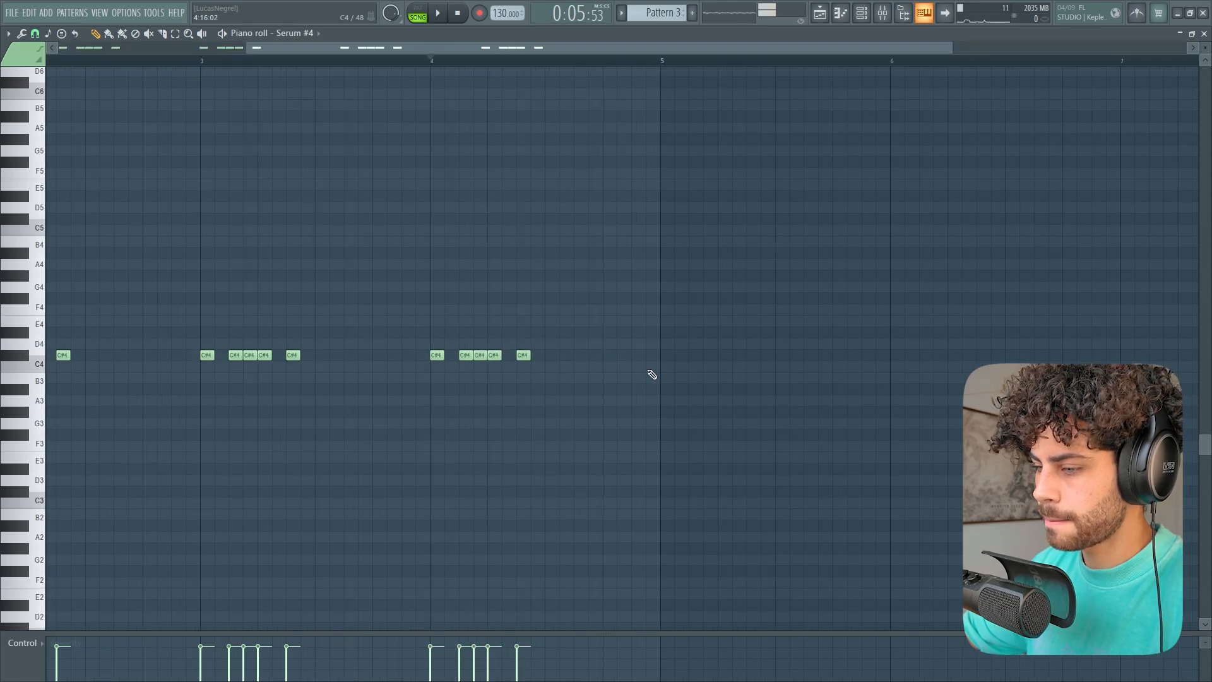
pyautogui.click(591, 357)
# - Fill Track 3 with Pattern 3 clips up to the drop and play the intro through into the drop
pyautogui.press('space')
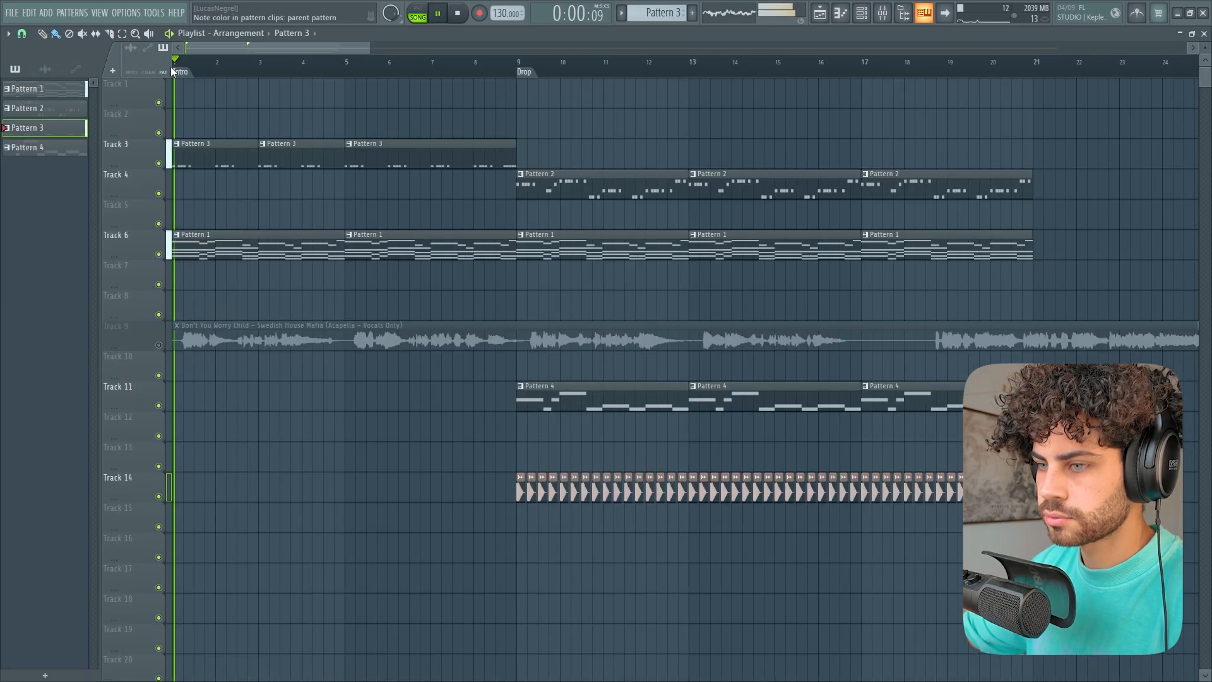
pyautogui.scroll(-2, 211, 72)
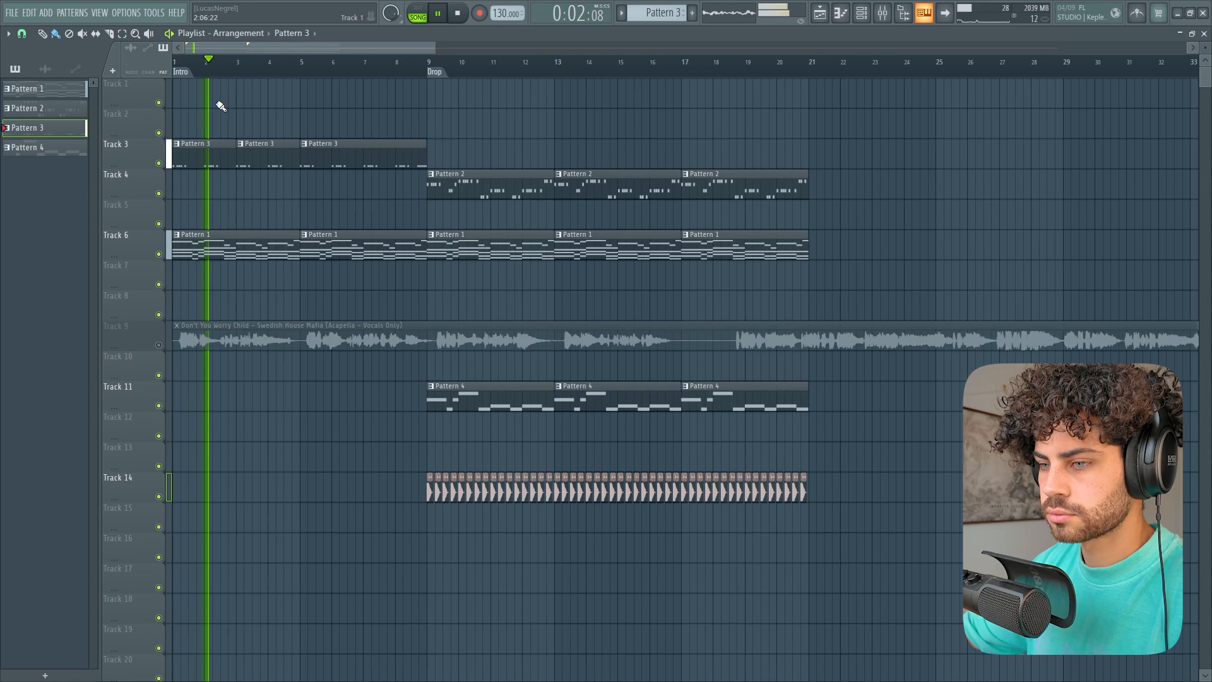
pyautogui.click(379, 62)
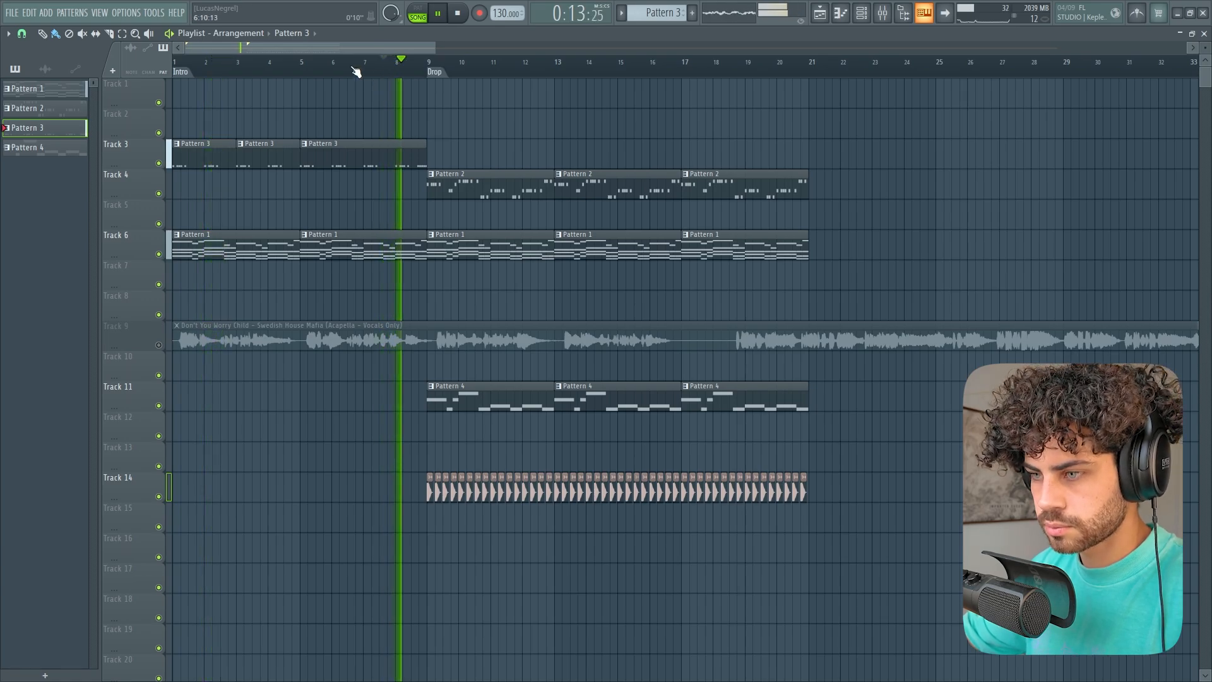
pyautogui.scroll(-1, 354, 68)
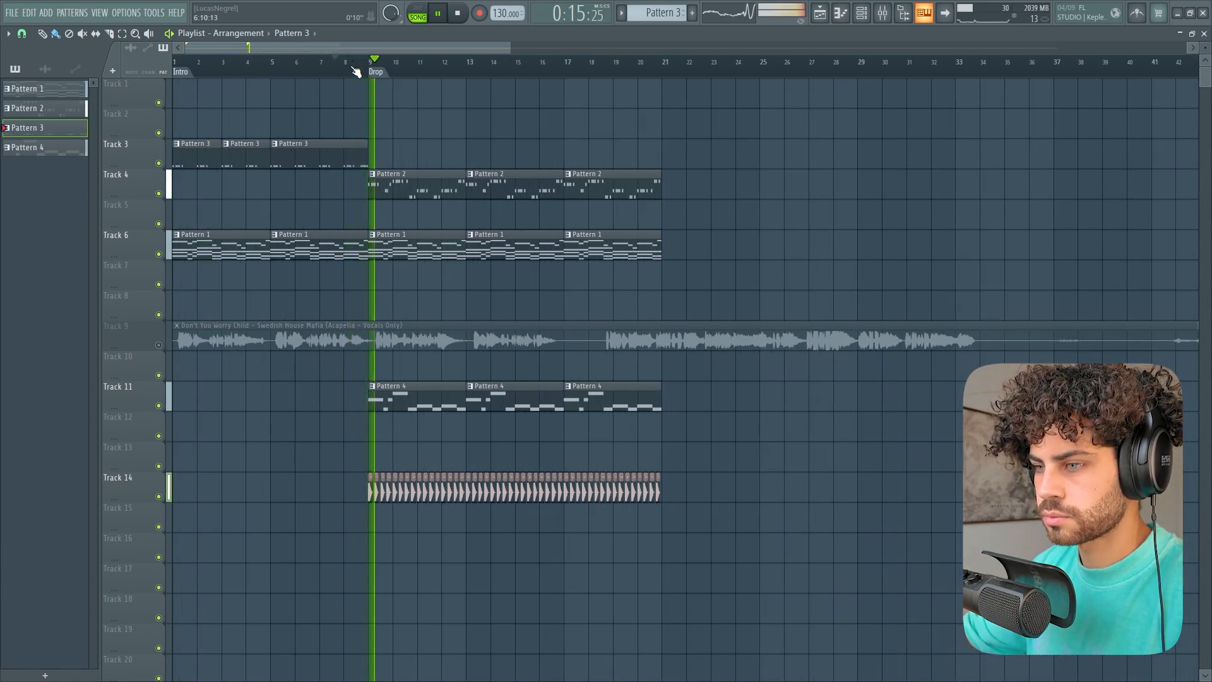
pyautogui.press('space')
# - Copy the drop's Kick clips on Track 14 into the intro so they run from bar 1 up to the drop
pyautogui.scroll(2, 356, 71)
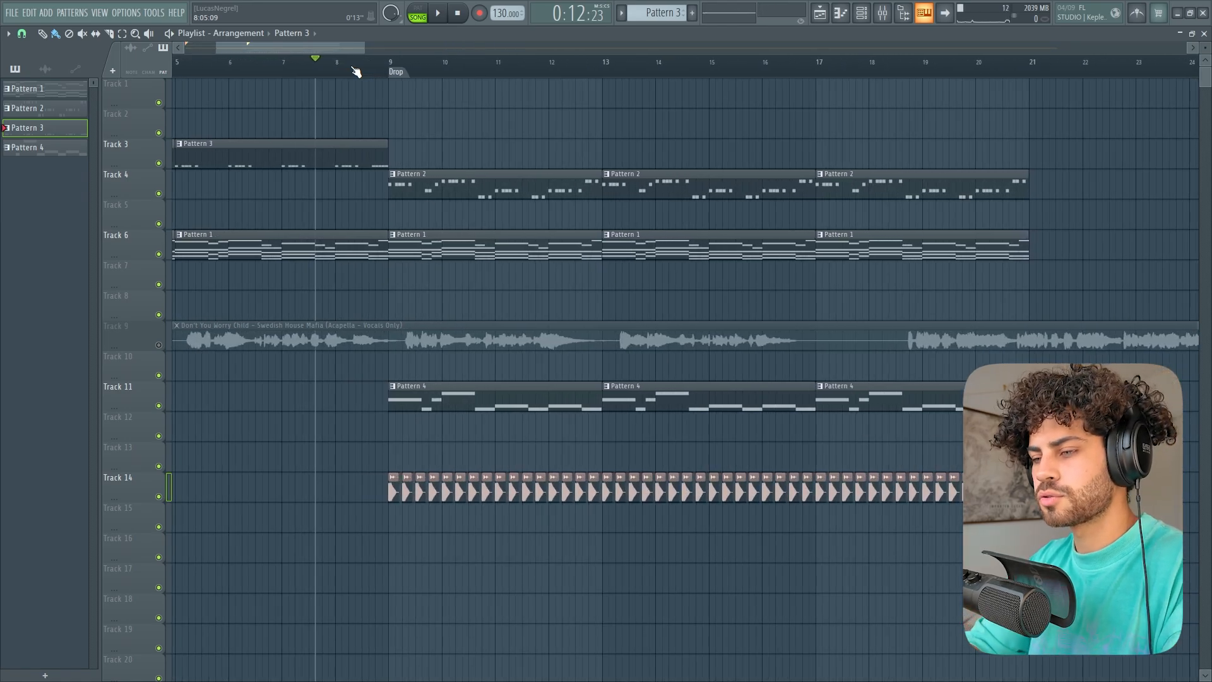
pyautogui.scroll(-5, 355, 71)
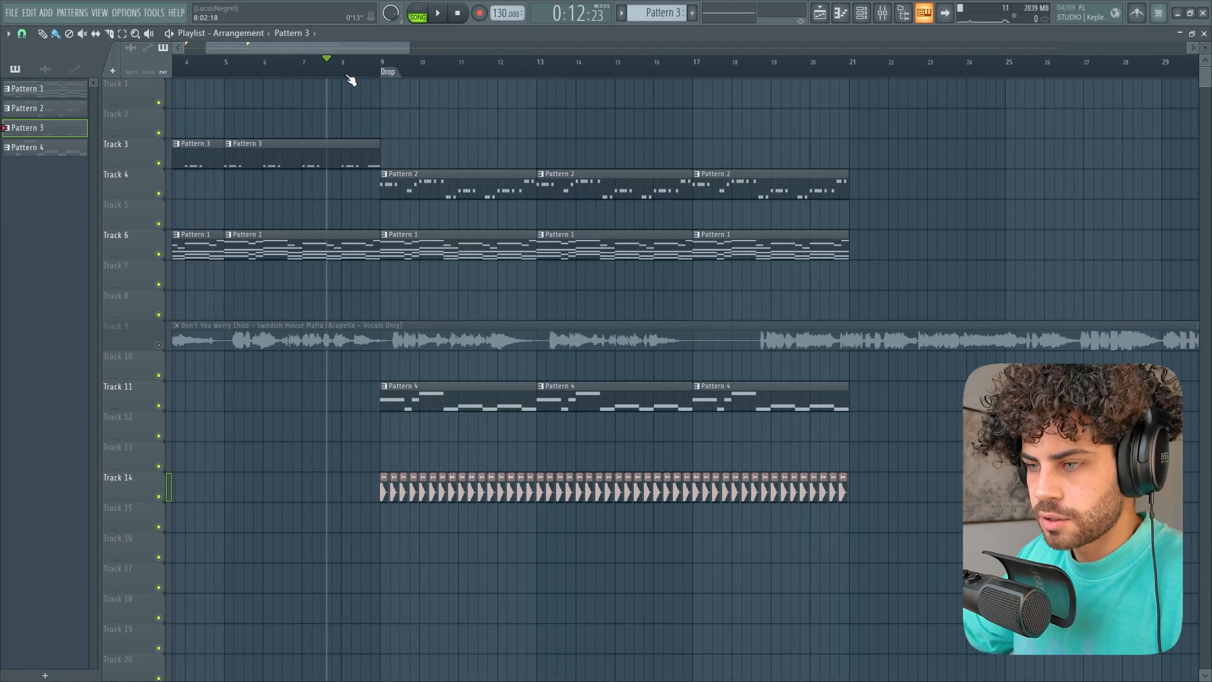
pyautogui.scroll(3, 364, 72)
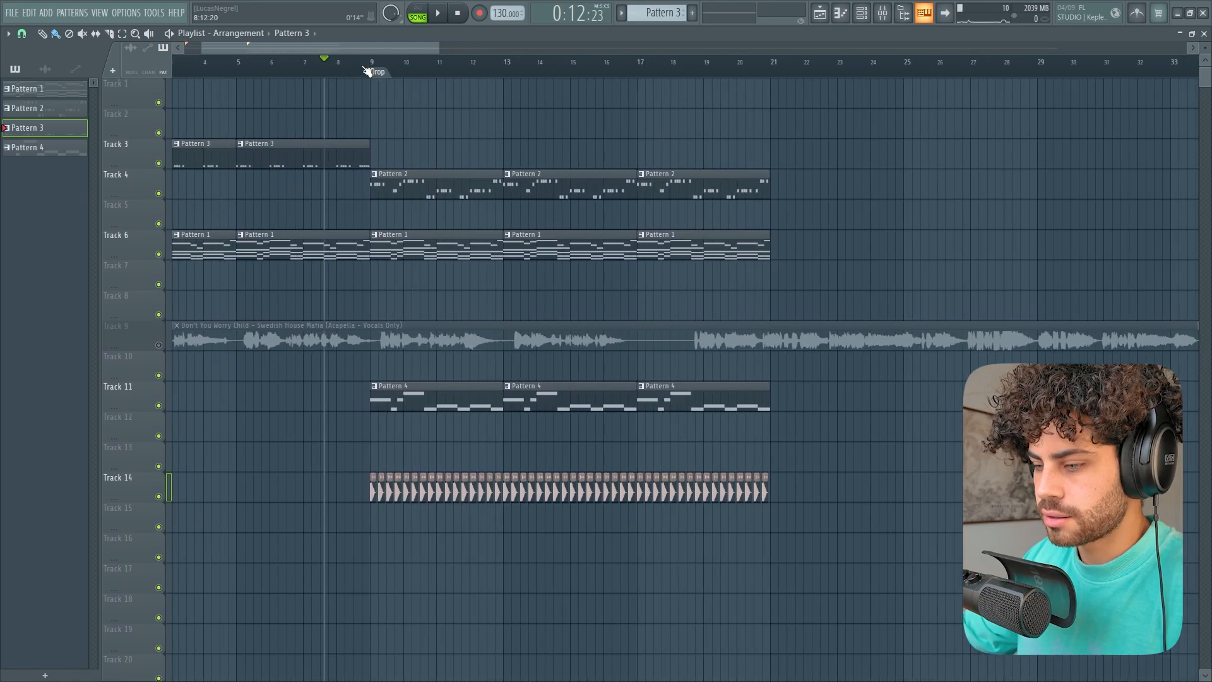
pyautogui.moveTo(389, 48); pyautogui.dragTo(260, 48)
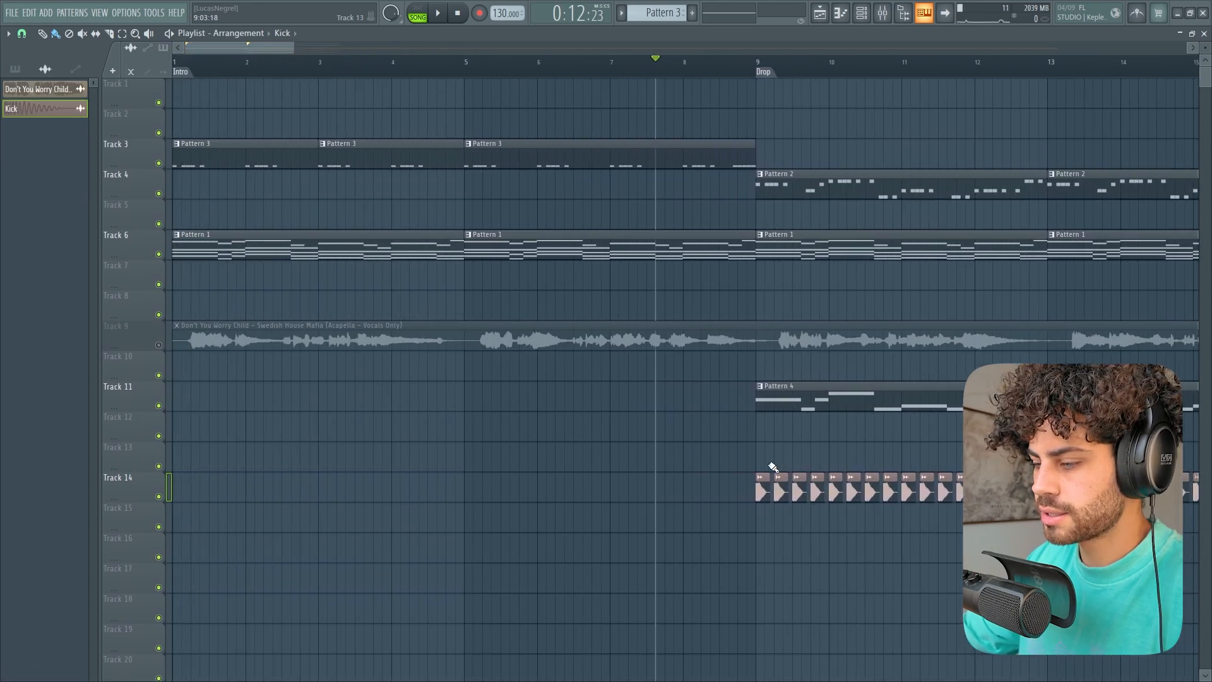
pyautogui.scroll(-2, 789, 86)
pyautogui.moveTo(495, 465); pyautogui.dragTo(962, 574)
pyautogui.hotkey('ctrl', 'v')
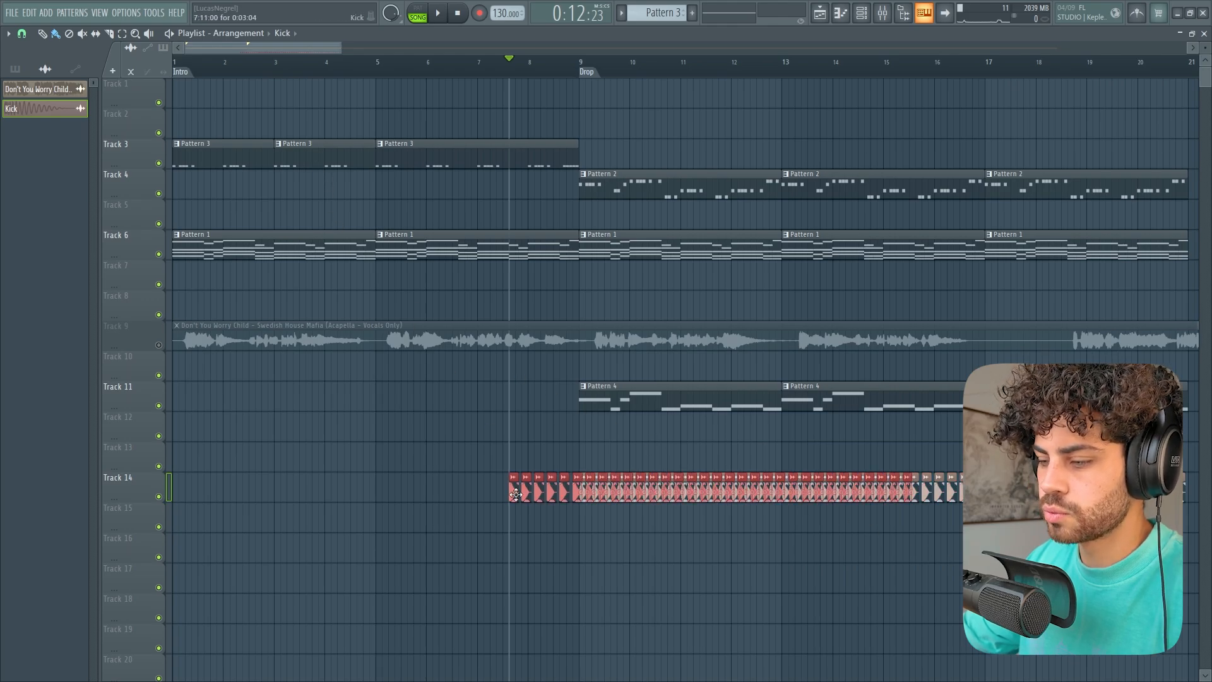
pyautogui.moveTo(516, 494); pyautogui.dragTo(43, 498)
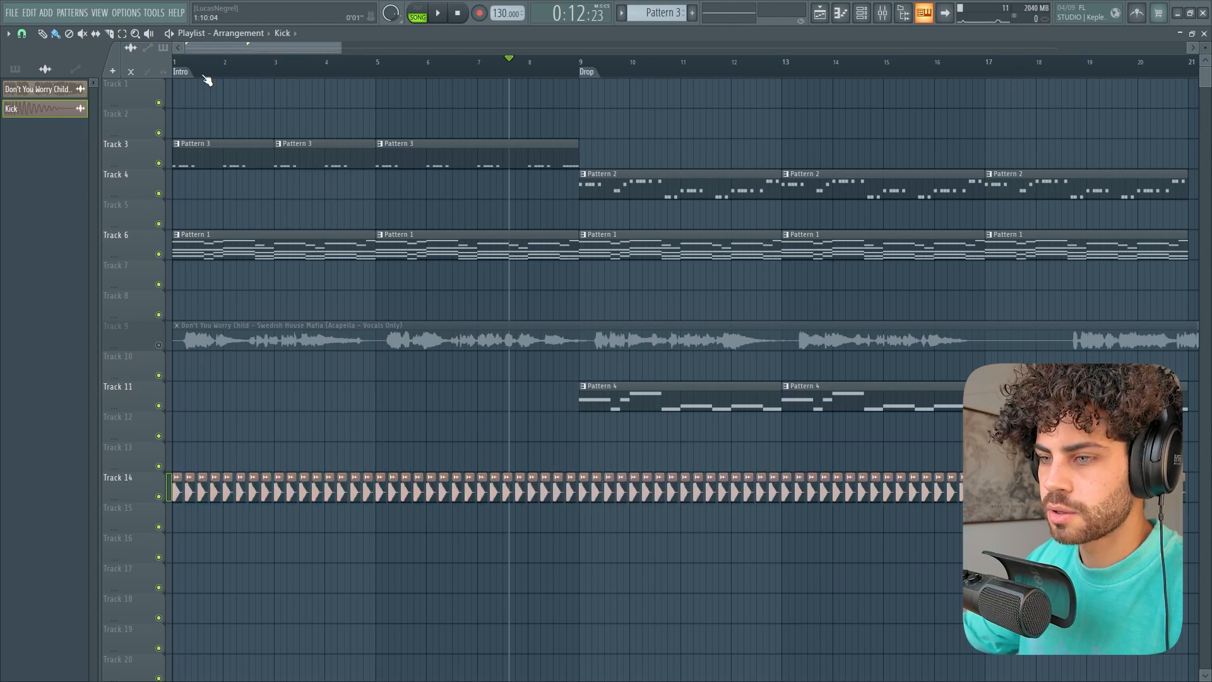
# - Select all intro Kick clips on Track 14, shorten them to about half a beat and give them a fade-out
pyautogui.scroll(2, 222, 63)
pyautogui.scroll(-2, 222, 63)
pyautogui.moveTo(574, 444); pyautogui.dragTo(125, 564)
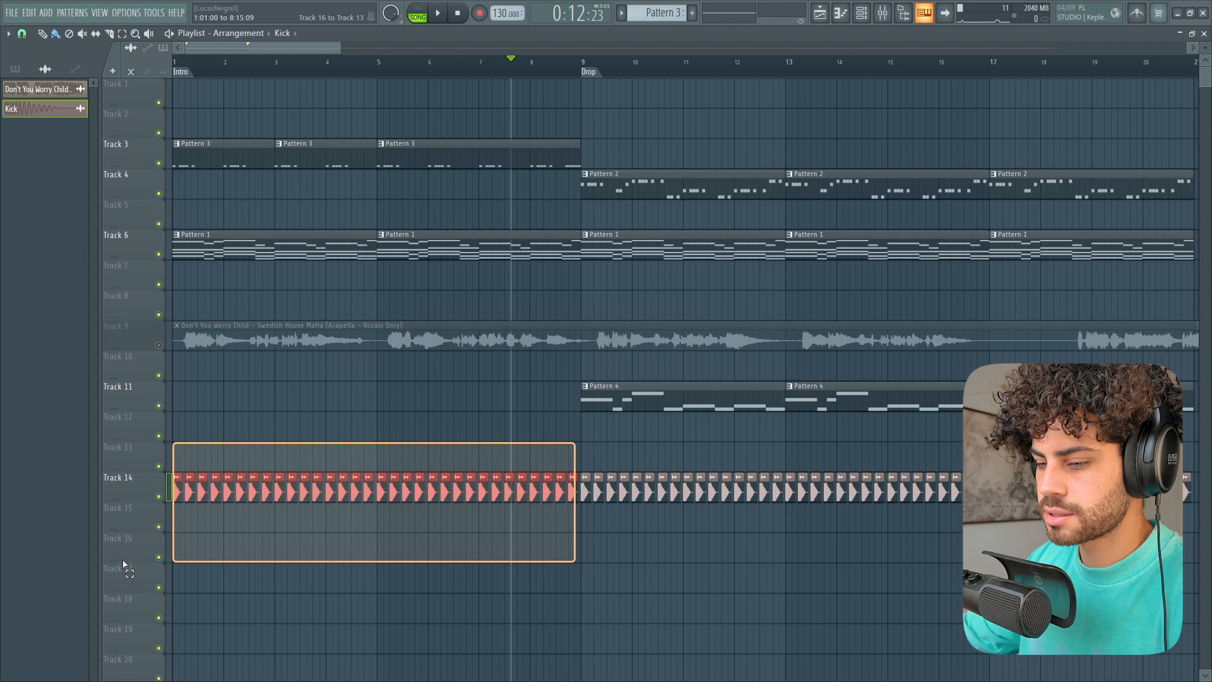
pyautogui.scroll(5, 598, 442)
pyautogui.moveTo(573, 482); pyautogui.dragTo(499, 477)
pyautogui.moveTo(584, 478); pyautogui.dragTo(560, 476)
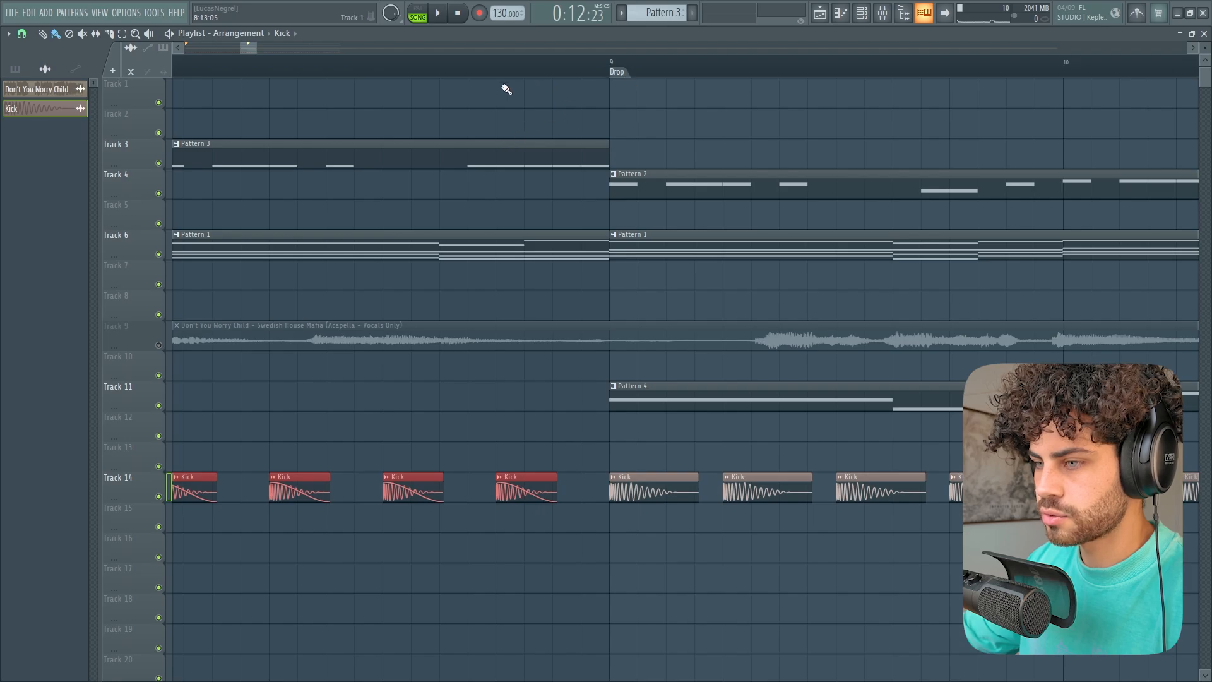
# - Listen to the kicks before the drop and shorten the selected intro Kick clips further to a length of 0:00:14
pyautogui.scroll(-4, 474, 67)
pyautogui.press('space')
pyautogui.scroll(4, 473, 66)
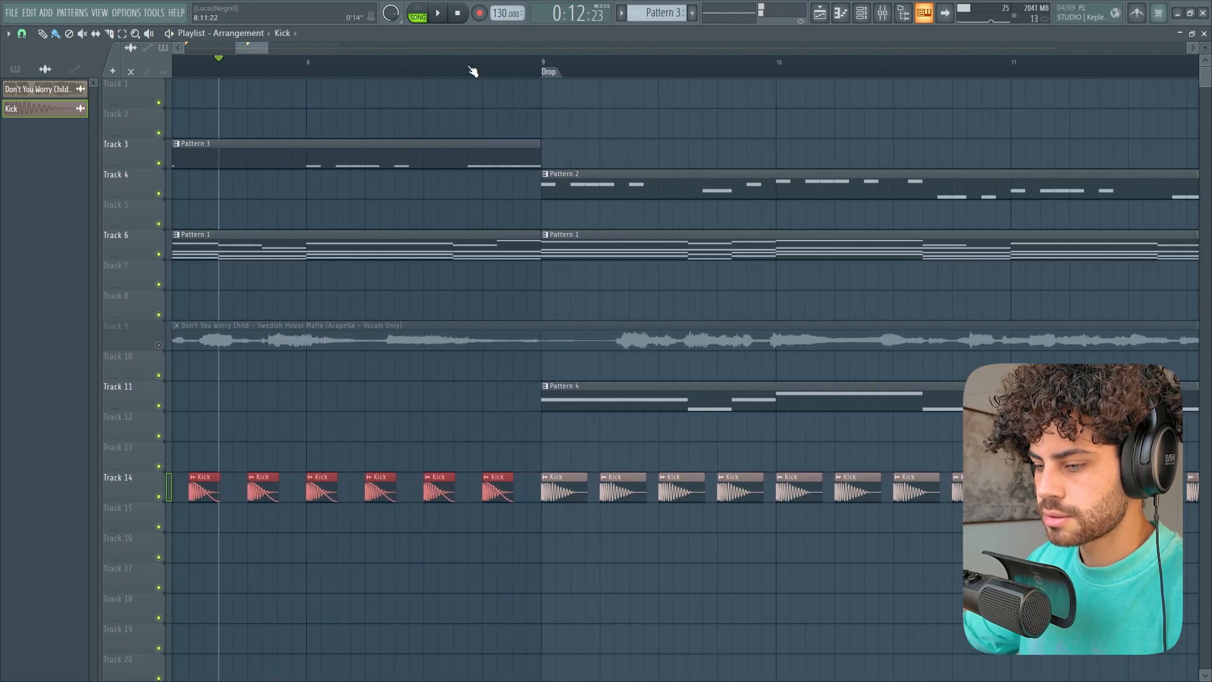
pyautogui.click(31, 37)
pyautogui.click(32, 86)
pyautogui.moveTo(543, 475); pyautogui.dragTo(508, 475)
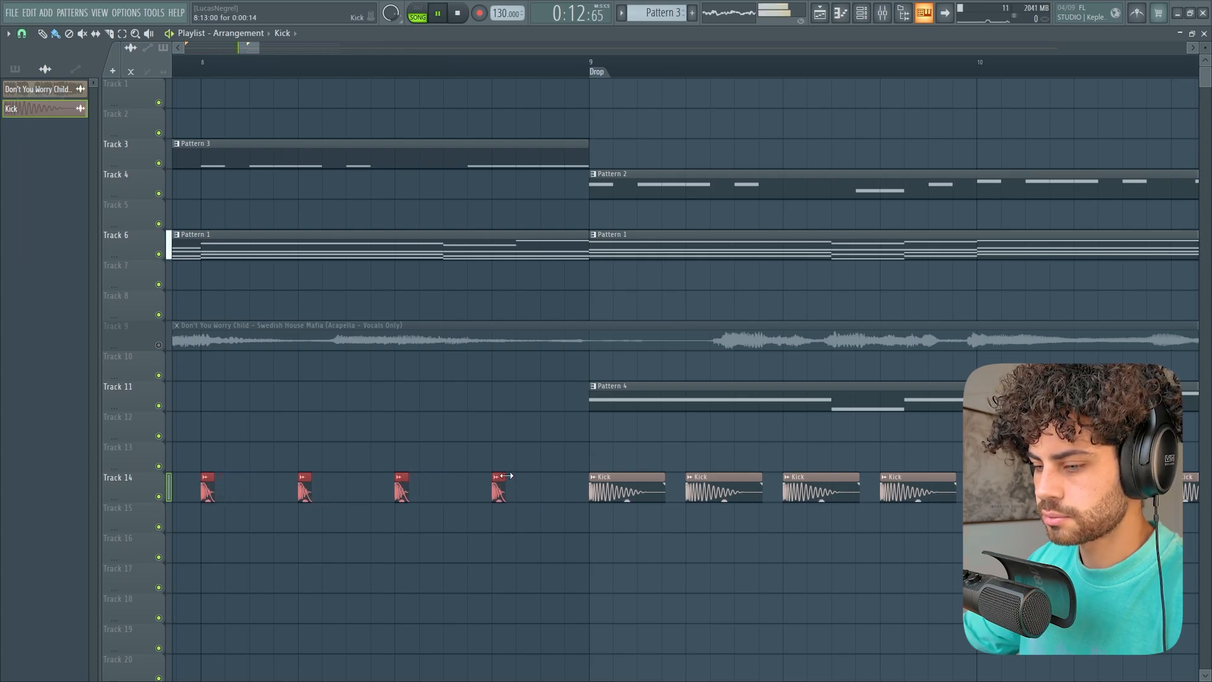
# - Play the last intro bar to check how the shortened kicks sound
pyautogui.press('space')
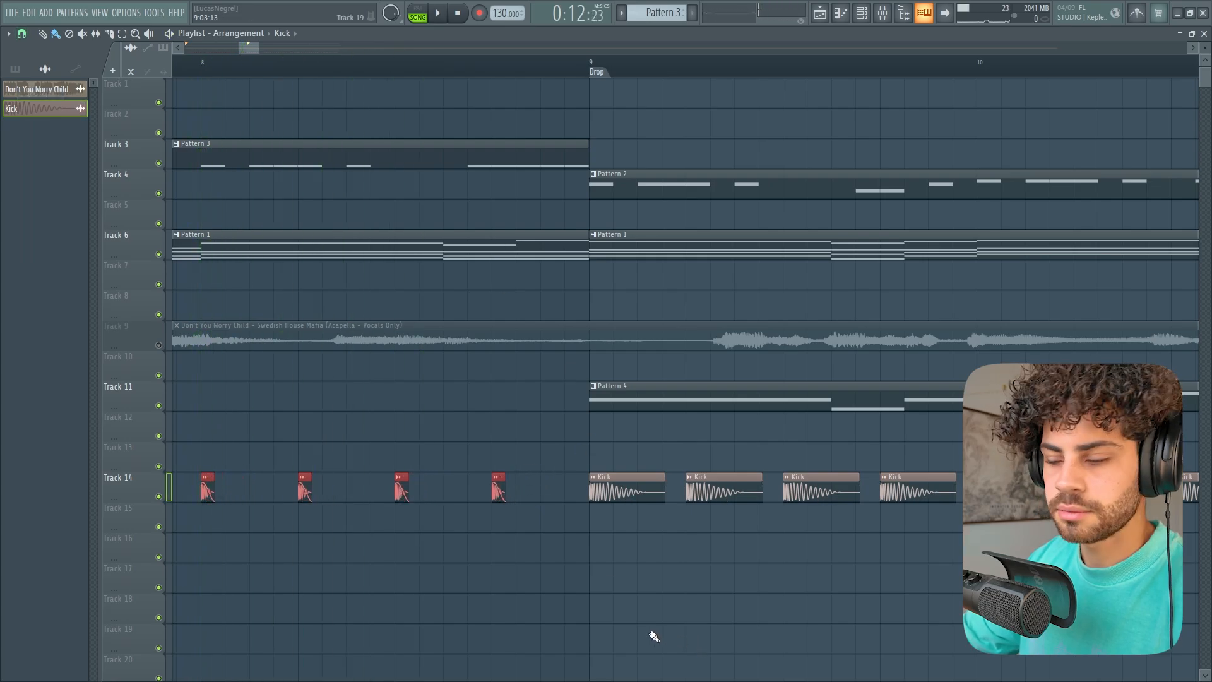
pyautogui.press('space')
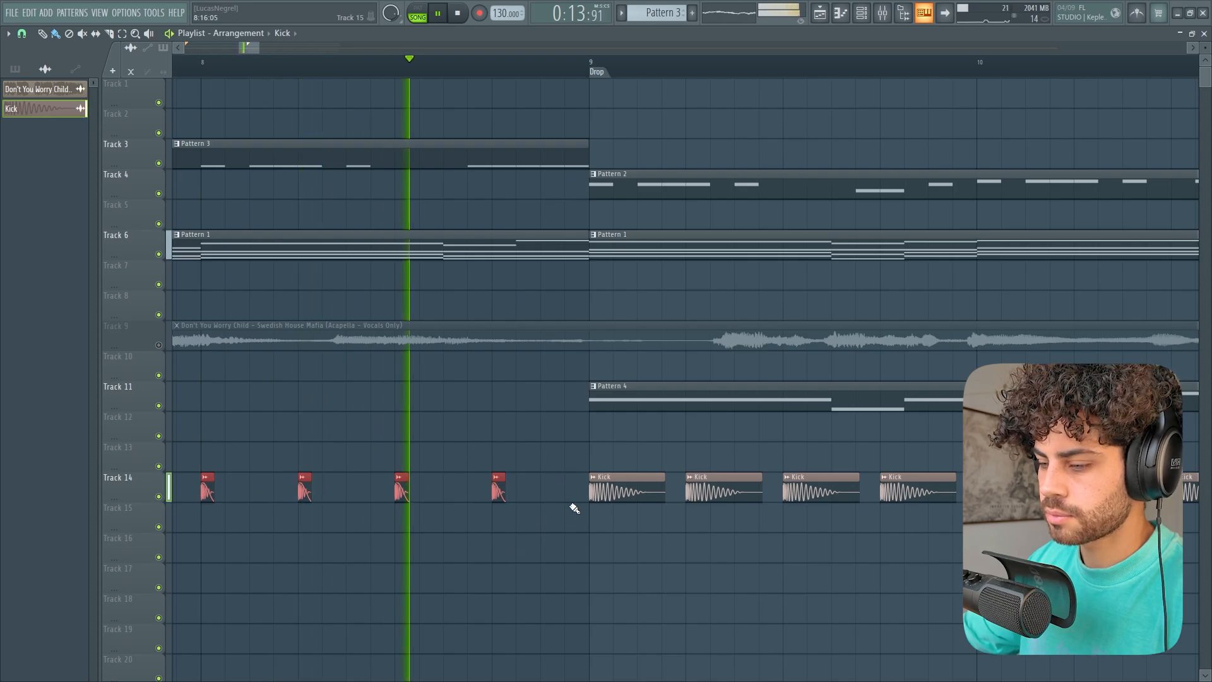
pyautogui.press('space')
pyautogui.scroll(-6, 462, 70)
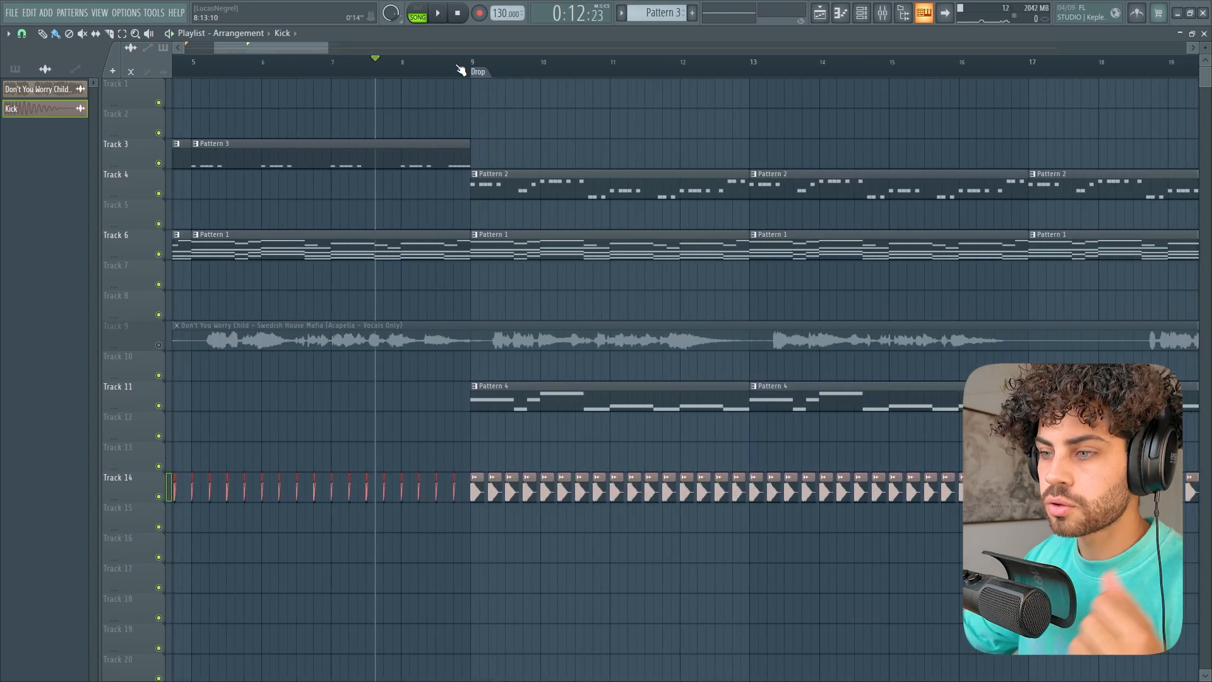
# - Automate the Serum #4 channel volume on Track 1 to rise from the intro to the drop and listen to it
pyautogui.click(457, 12)
pyautogui.press('F6')
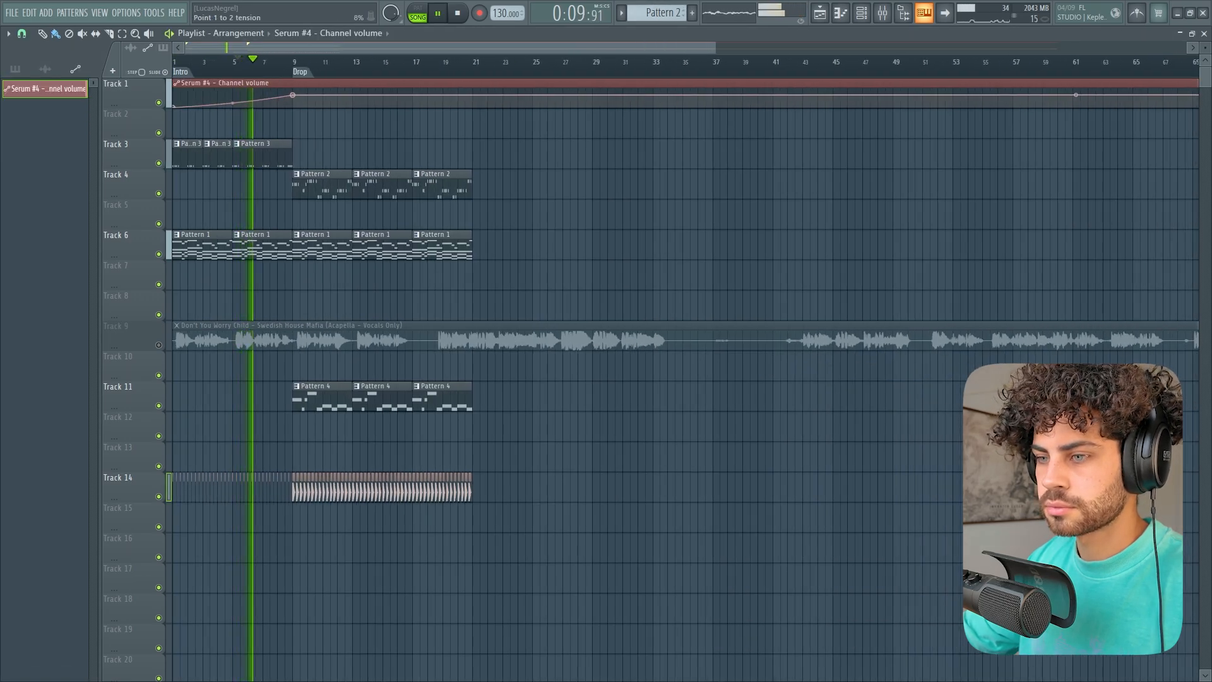
pyautogui.scroll(1, 215, 71)
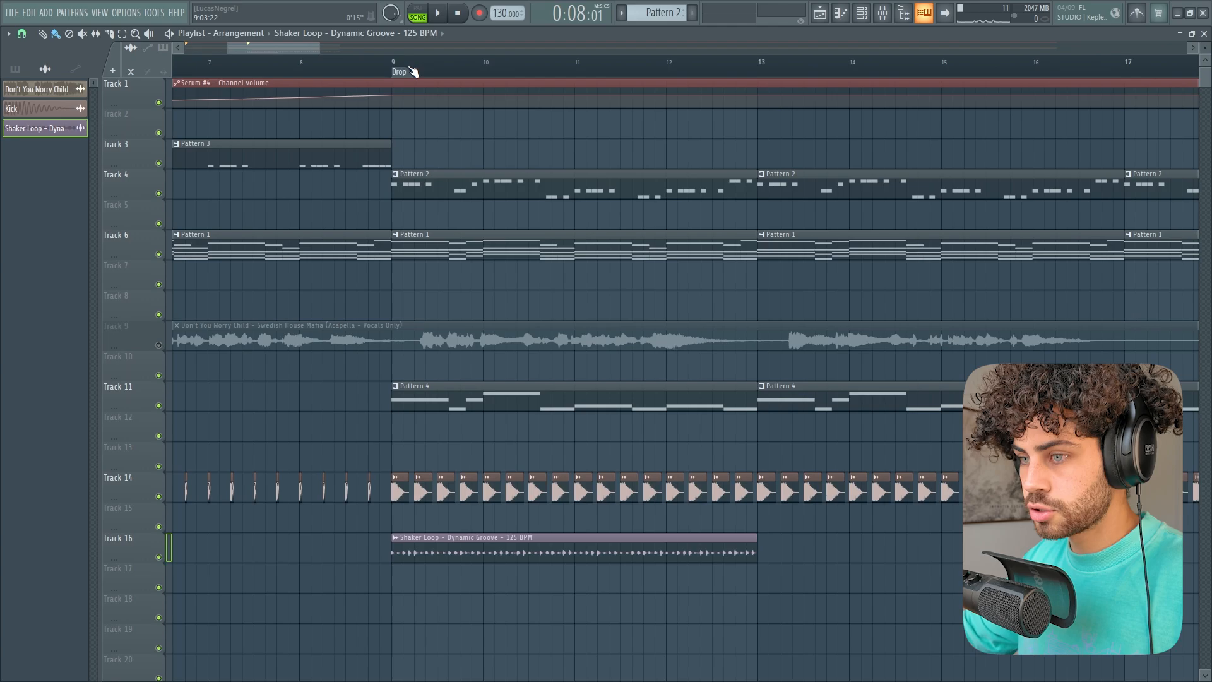
# - Repeat the Shaker Loop - Dynamic Groove clip on Track 16 from bar 13 through the rest of the drop and play from the drop
pyautogui.moveTo(302, 46); pyautogui.dragTo(316, 47)
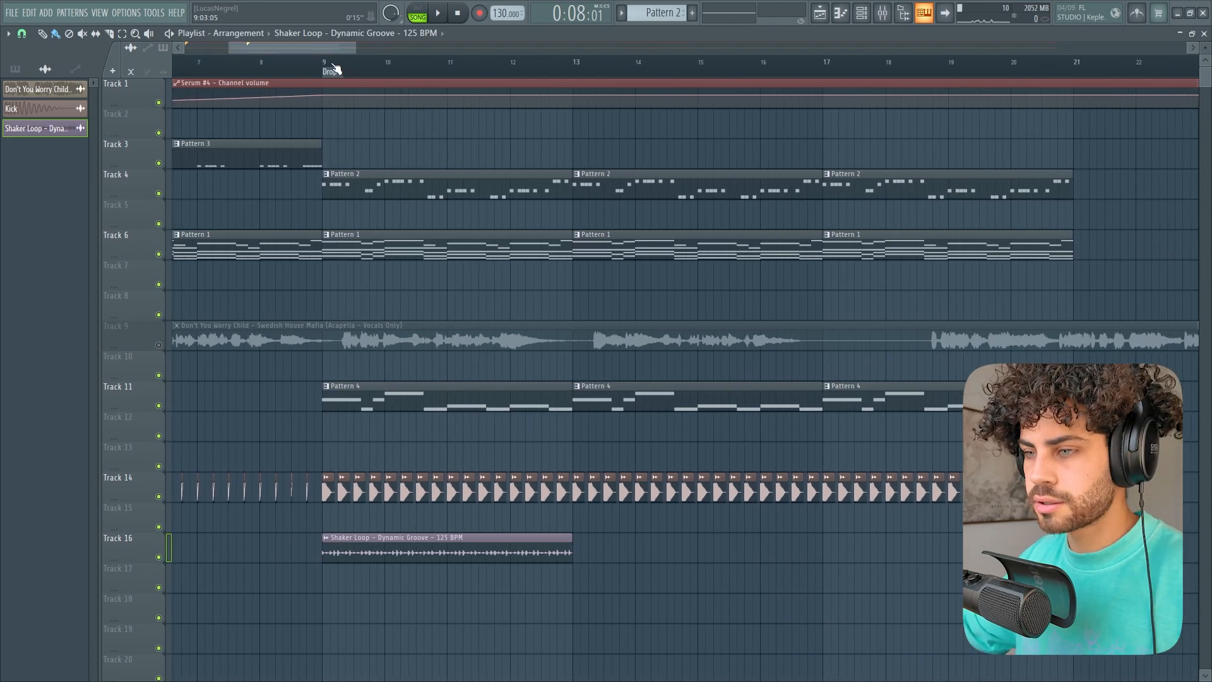
pyautogui.click(327, 72)
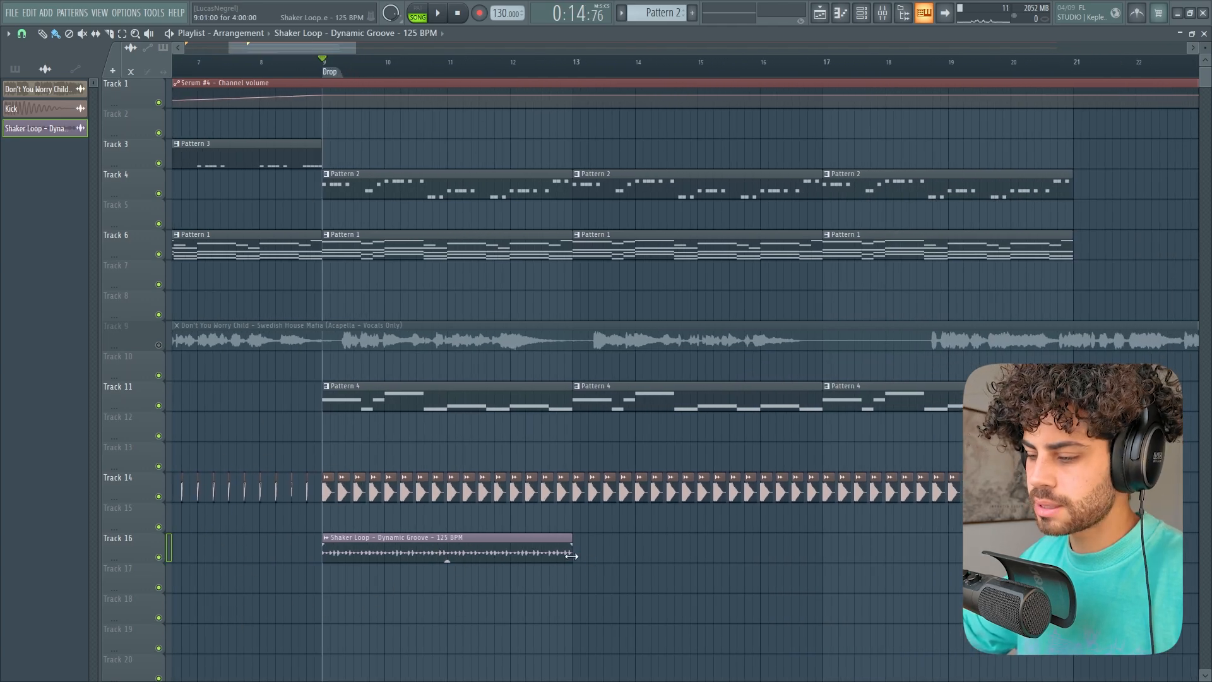
pyautogui.moveTo(619, 548)
pyautogui.mouseDown()
pyautogui.moveTo(940, 555)
pyautogui.moveTo(904, 558)
pyautogui.mouseUp()
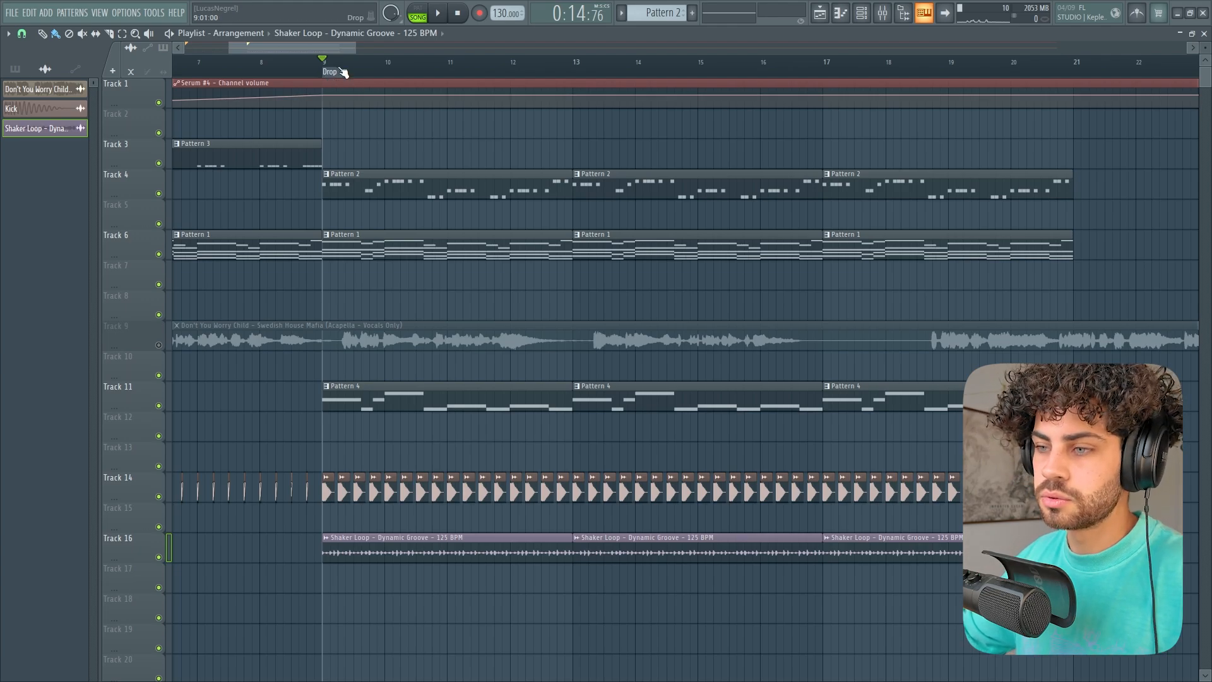
pyautogui.press('space')
# - Solo the perc_loop_afro clip at the drop on Track 18, unmute the shaker on Track 16 and play both together
pyautogui.keyDown('ctrl'); pyautogui.click(159, 496); pyautogui.keyUp('ctrl')
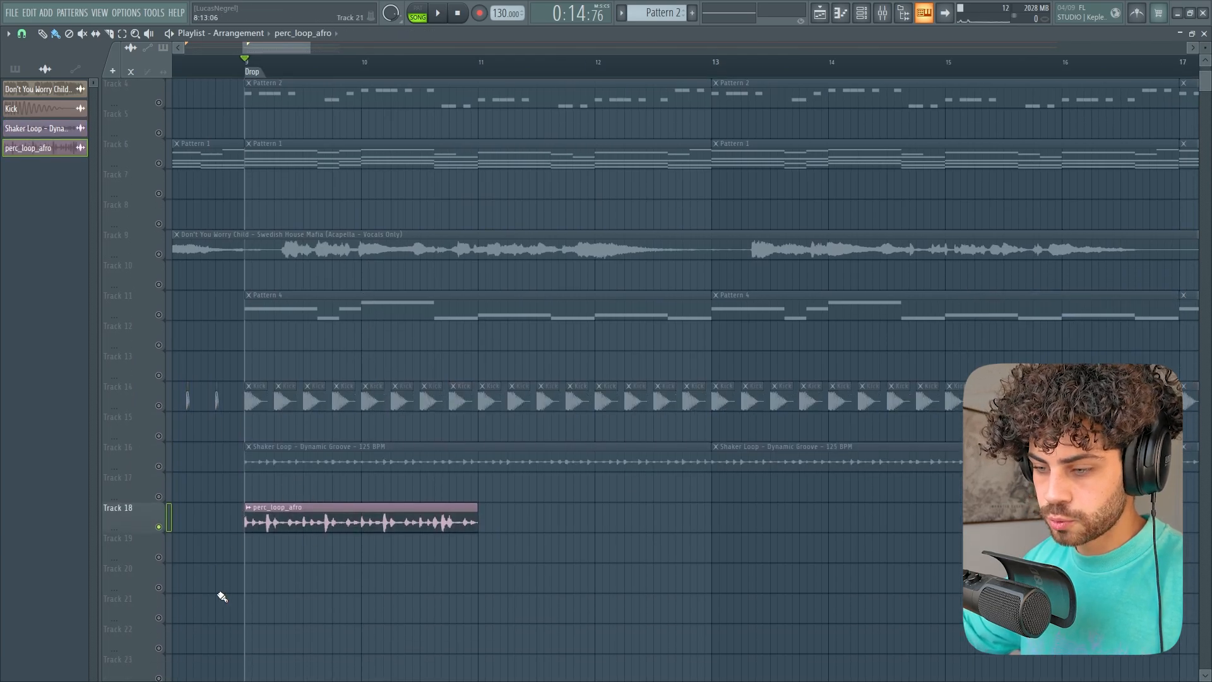
pyautogui.scroll(1, 240, 543)
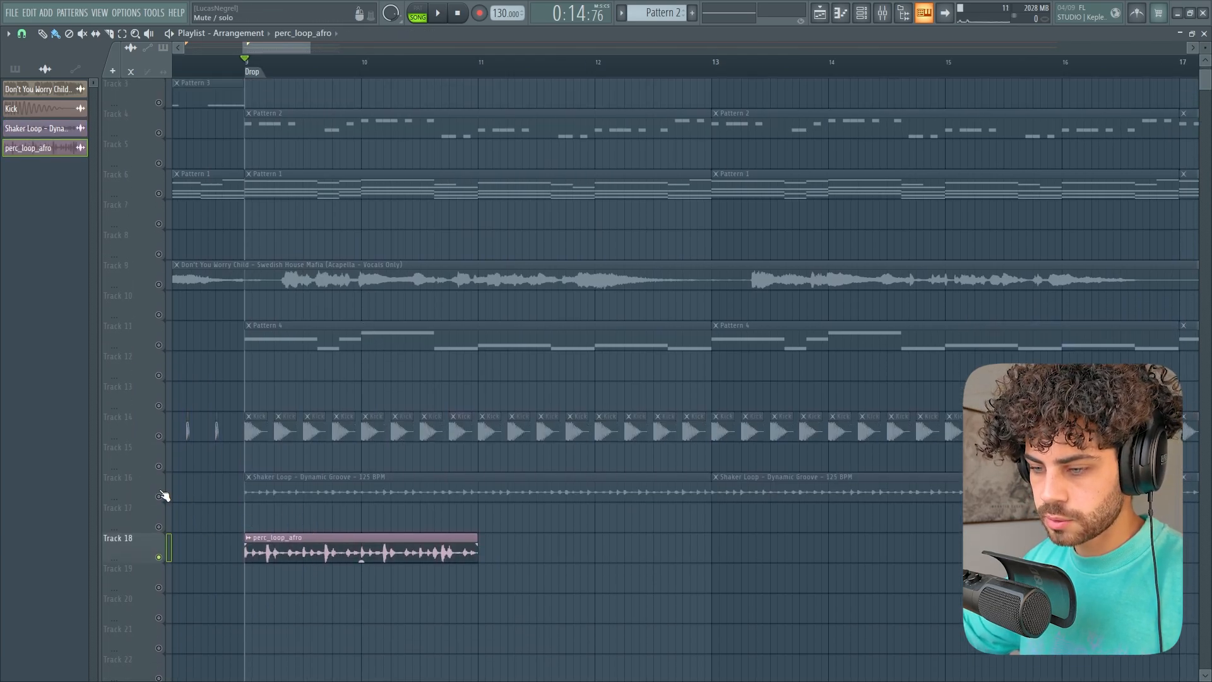
pyautogui.click(159, 497)
pyautogui.press('space')
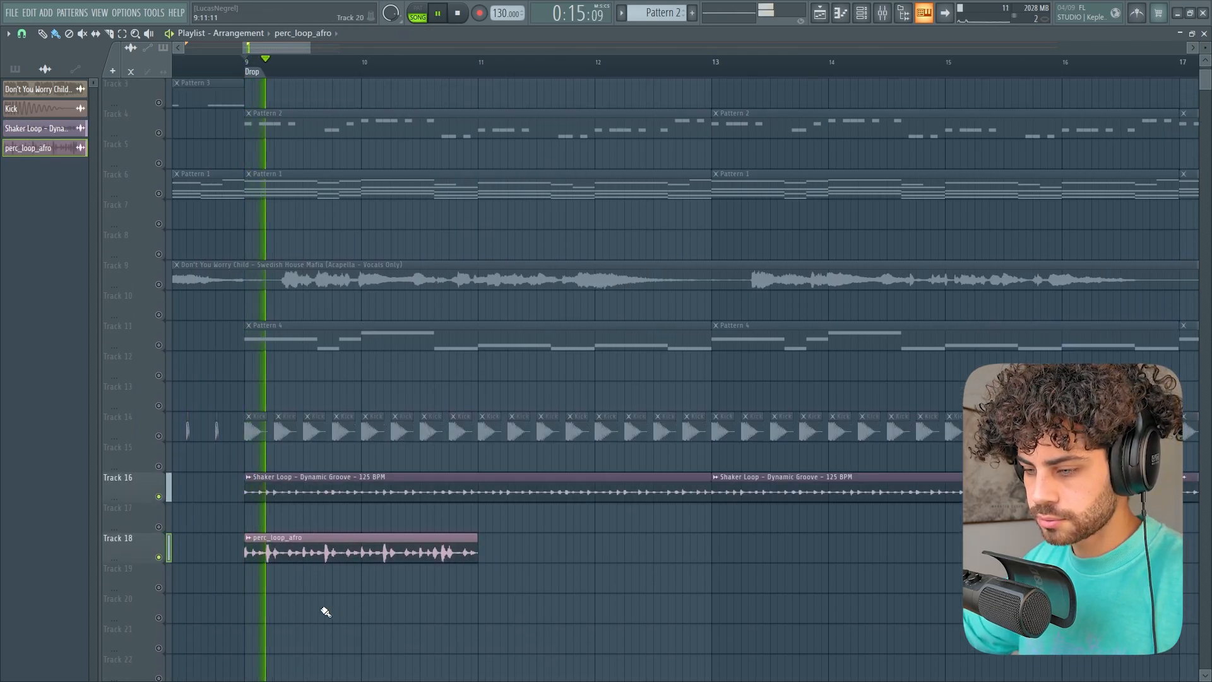
# - Repeat the Tamborine 6 clip on every beat of Track 20 from the drop up to bar 13 and listen to it
pyautogui.click(159, 496)
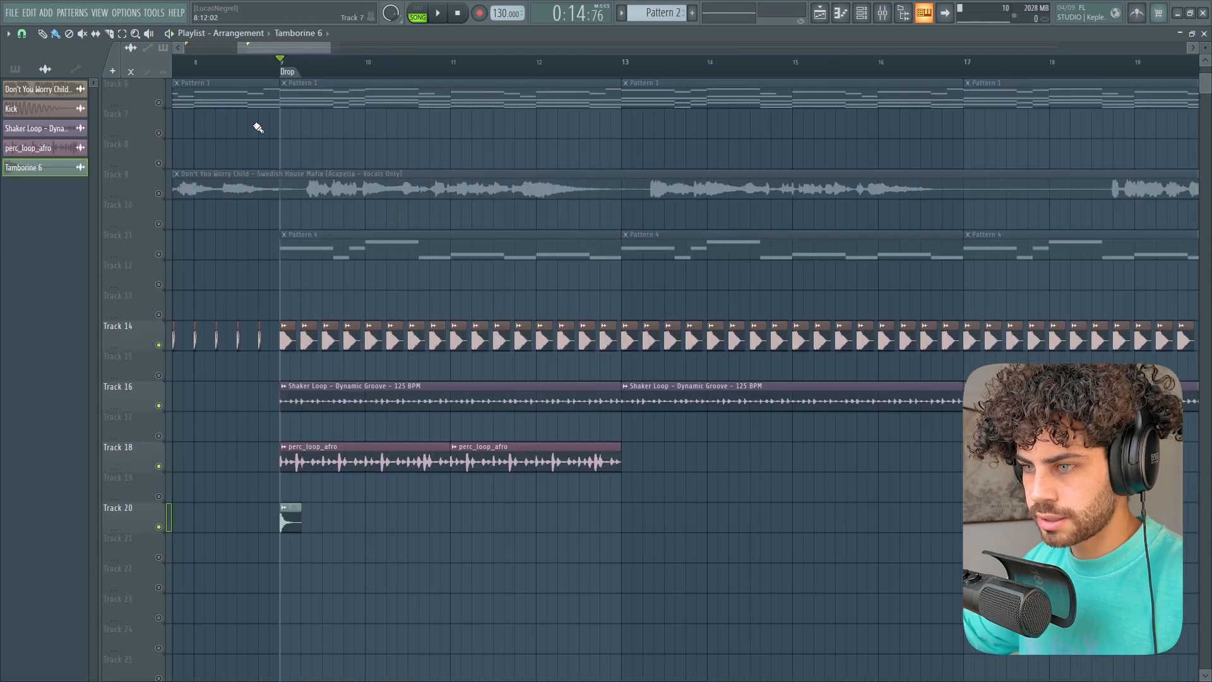
pyautogui.scroll(3, 306, 59)
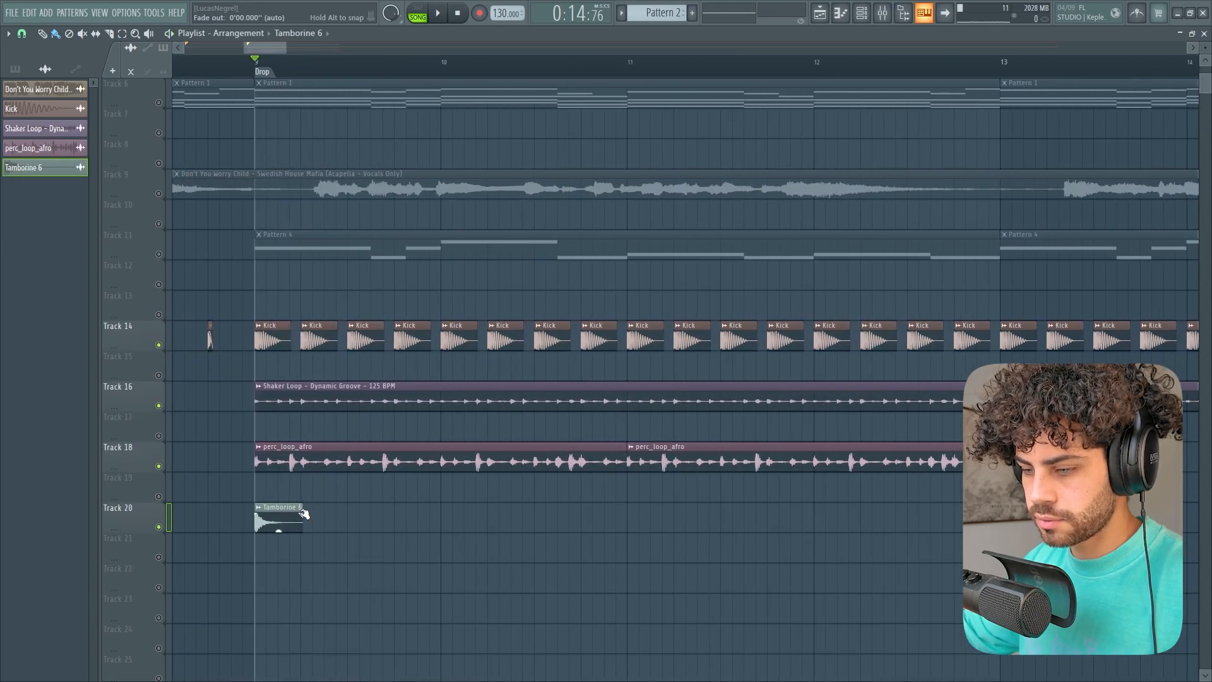
pyautogui.scroll(-1, 265, 76)
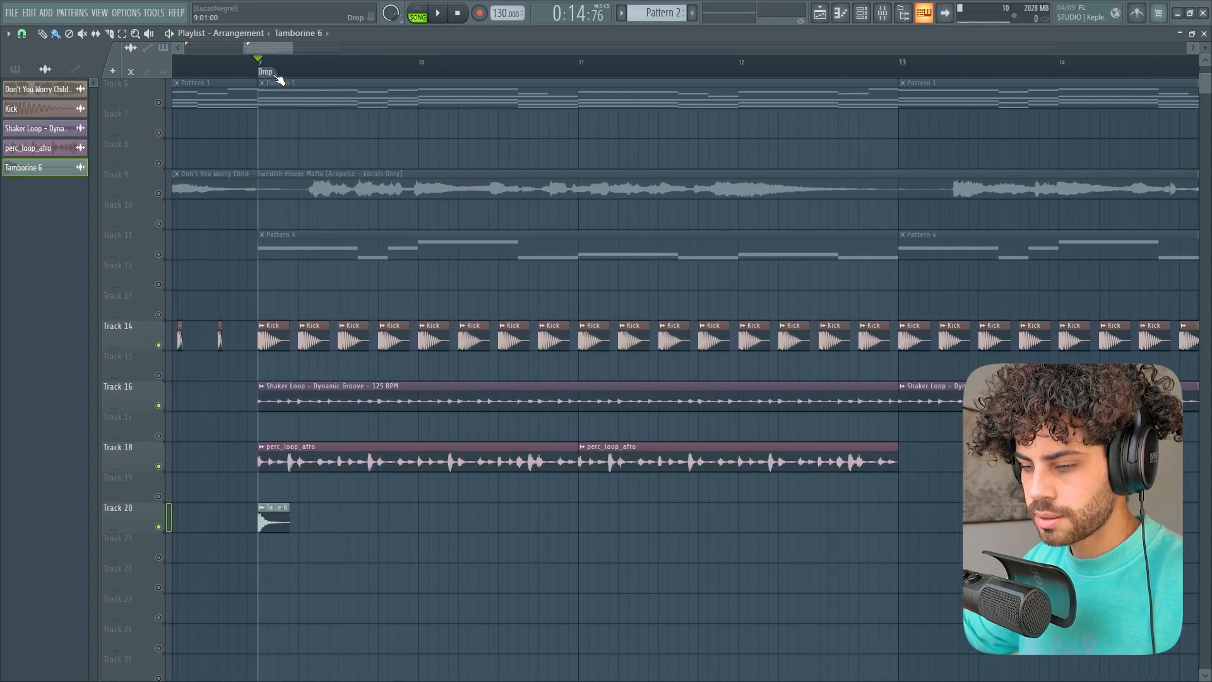
pyautogui.rightClick(159, 527)
pyautogui.press('space')
pyautogui.click(298, 522)
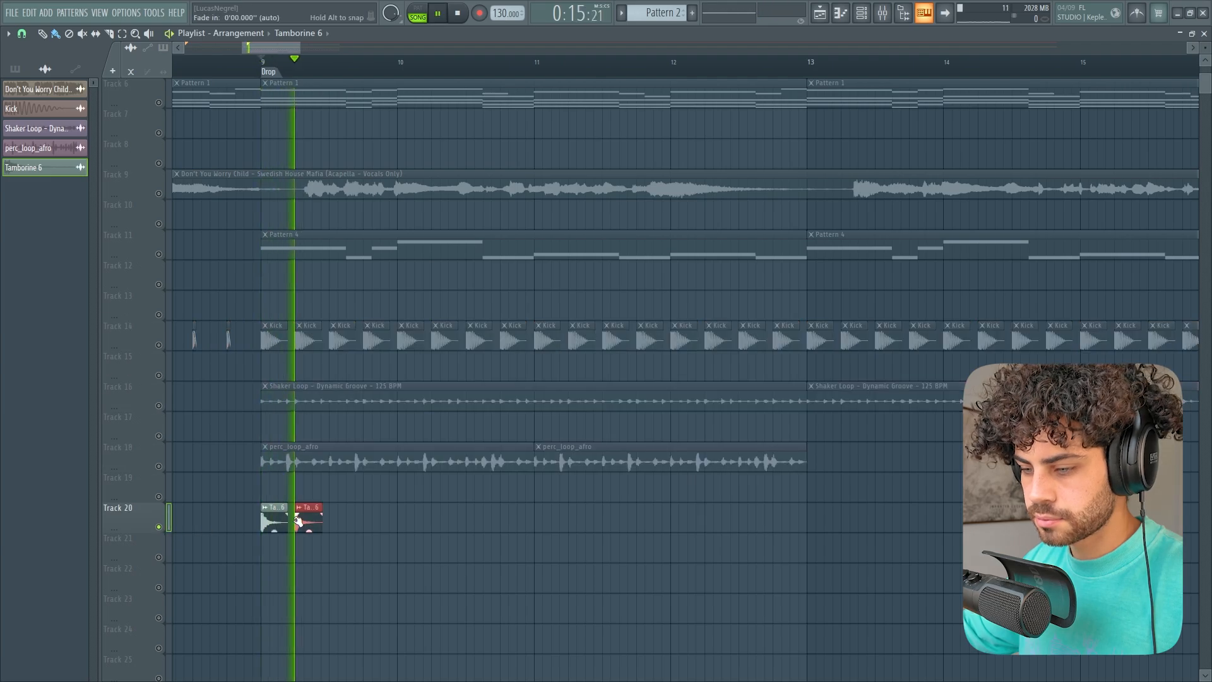
pyautogui.press('space')
pyautogui.moveTo(335, 522); pyautogui.dragTo(781, 514)
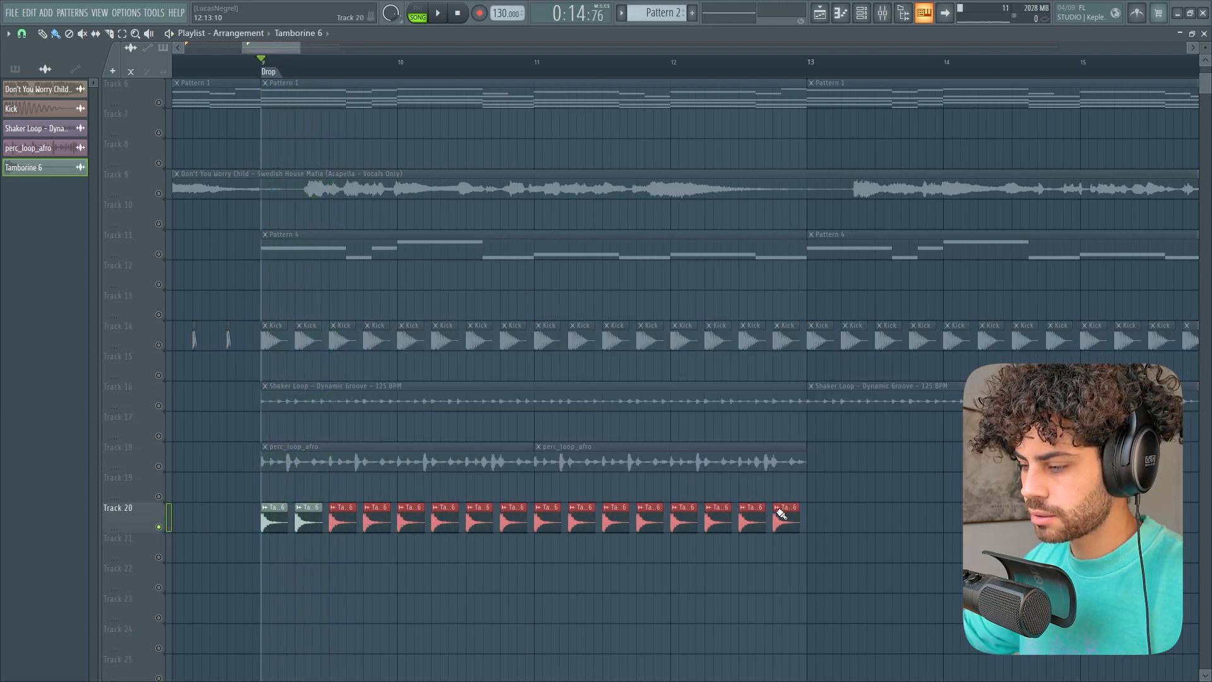
pyautogui.click(159, 345)
pyautogui.press('space')
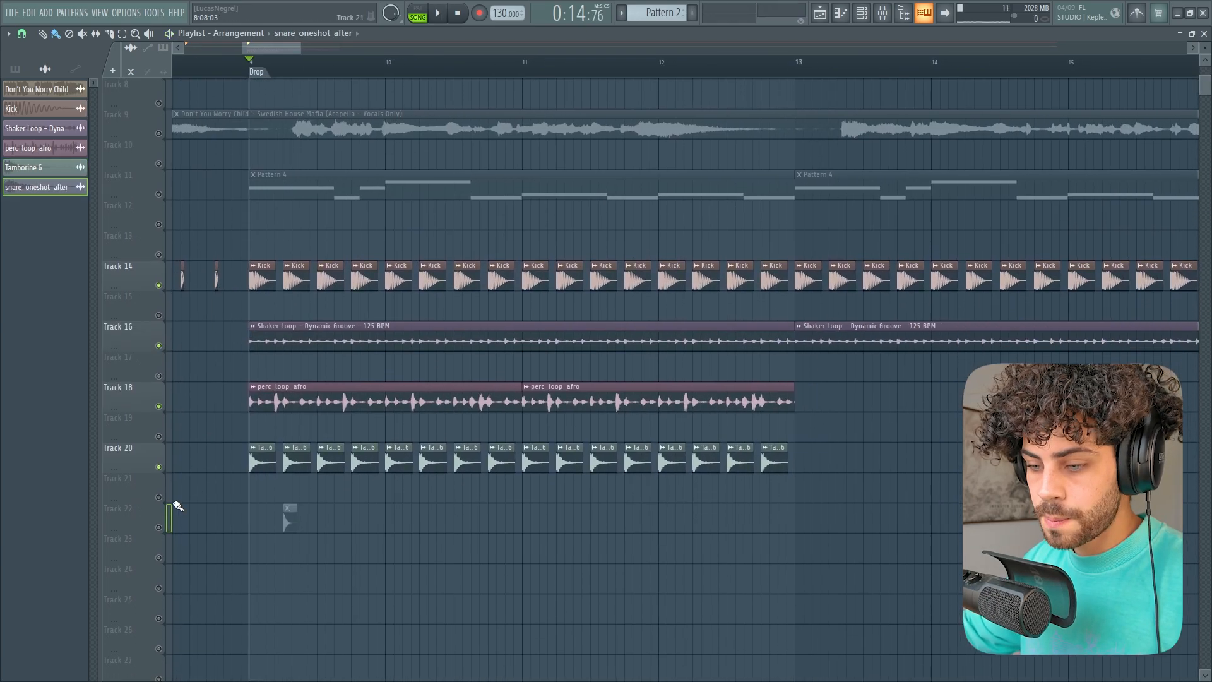
# - Place the snare_oneshot_after clip in bar 9 on Track 22 and isolate it together with the kick on Track 14
pyautogui.click(288, 517)
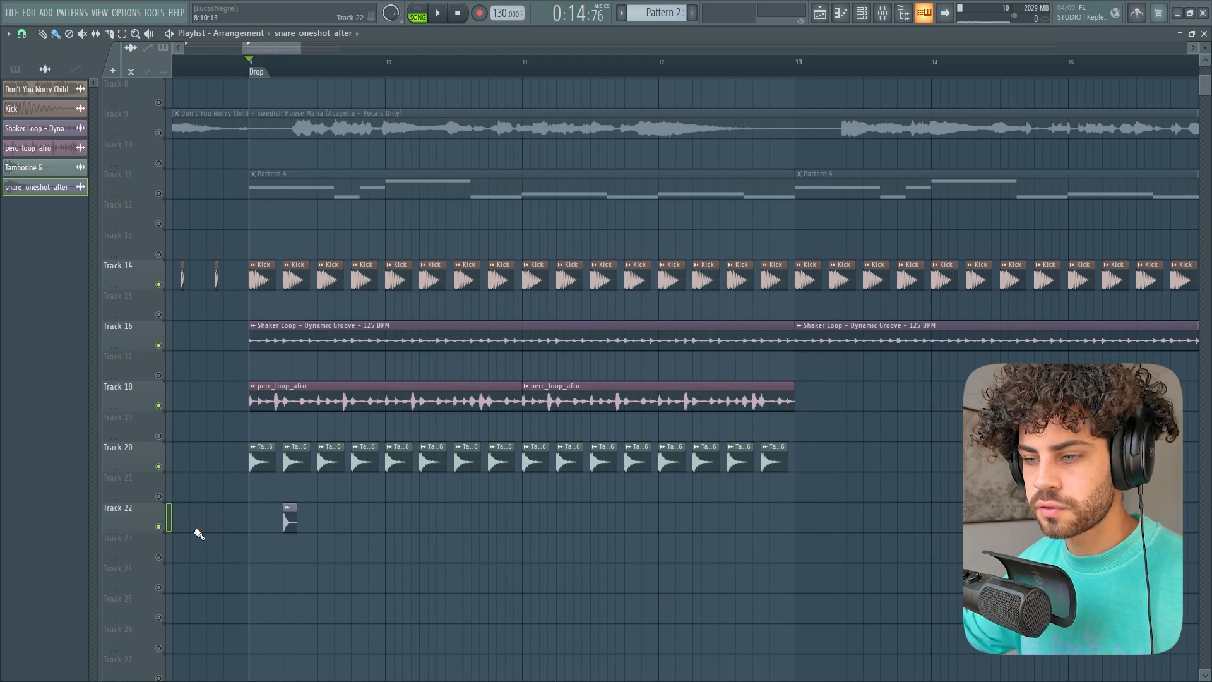
pyautogui.scroll(1, 316, 141)
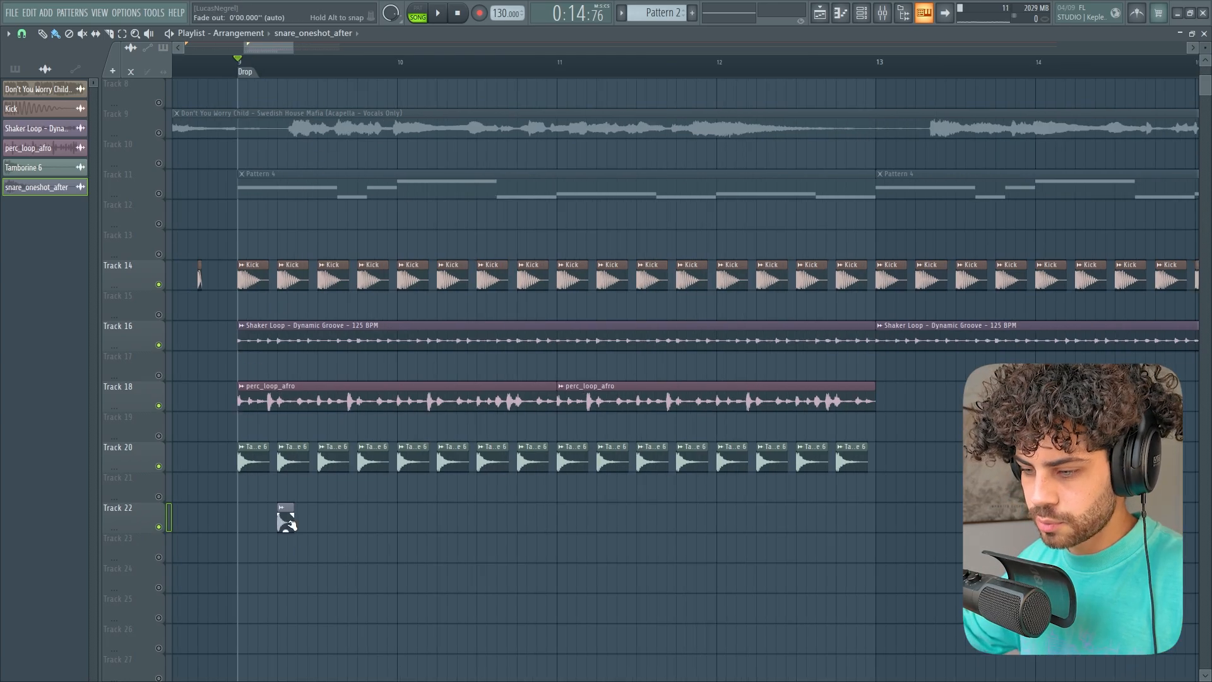
pyautogui.scroll(-1, 289, 506)
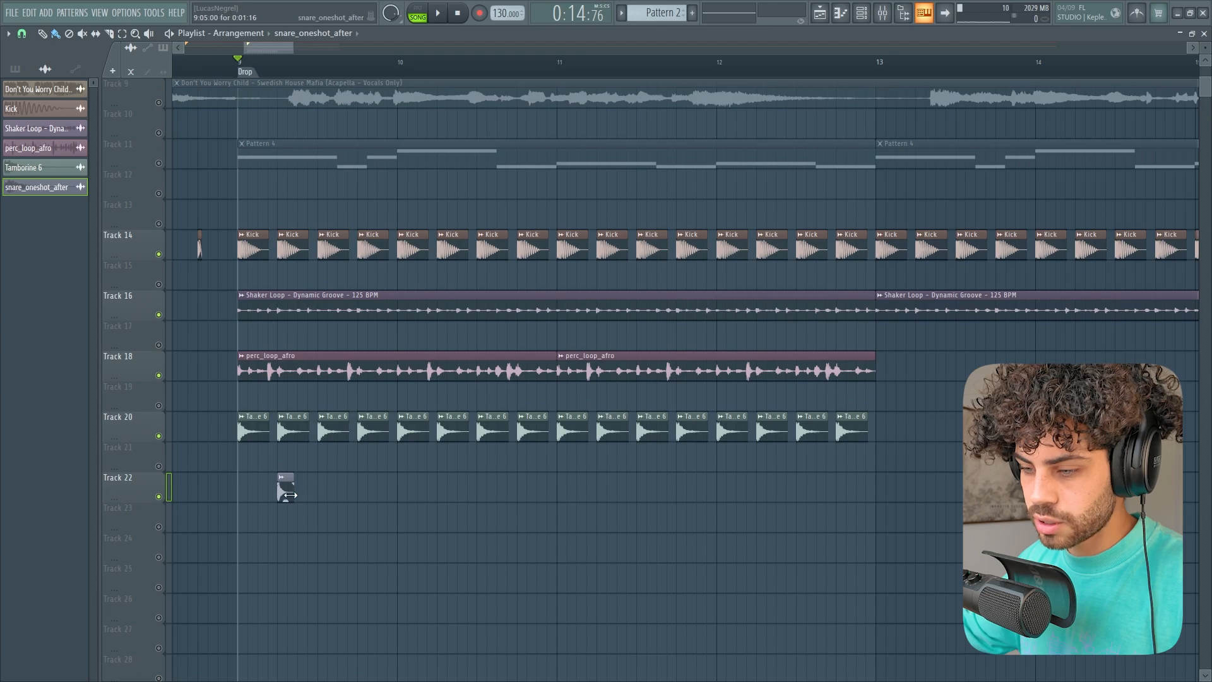
pyautogui.scroll(4, 299, 65)
pyautogui.scroll(-1, 298, 65)
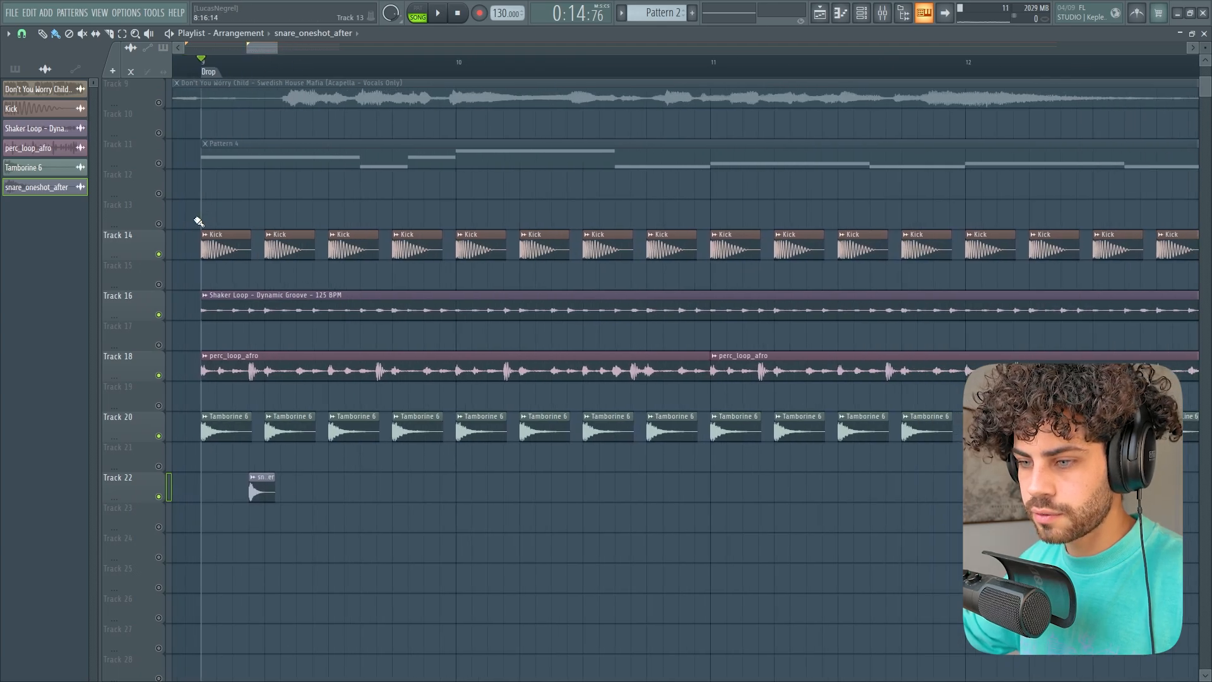
pyautogui.rightClick(159, 254)
pyautogui.click(159, 497)
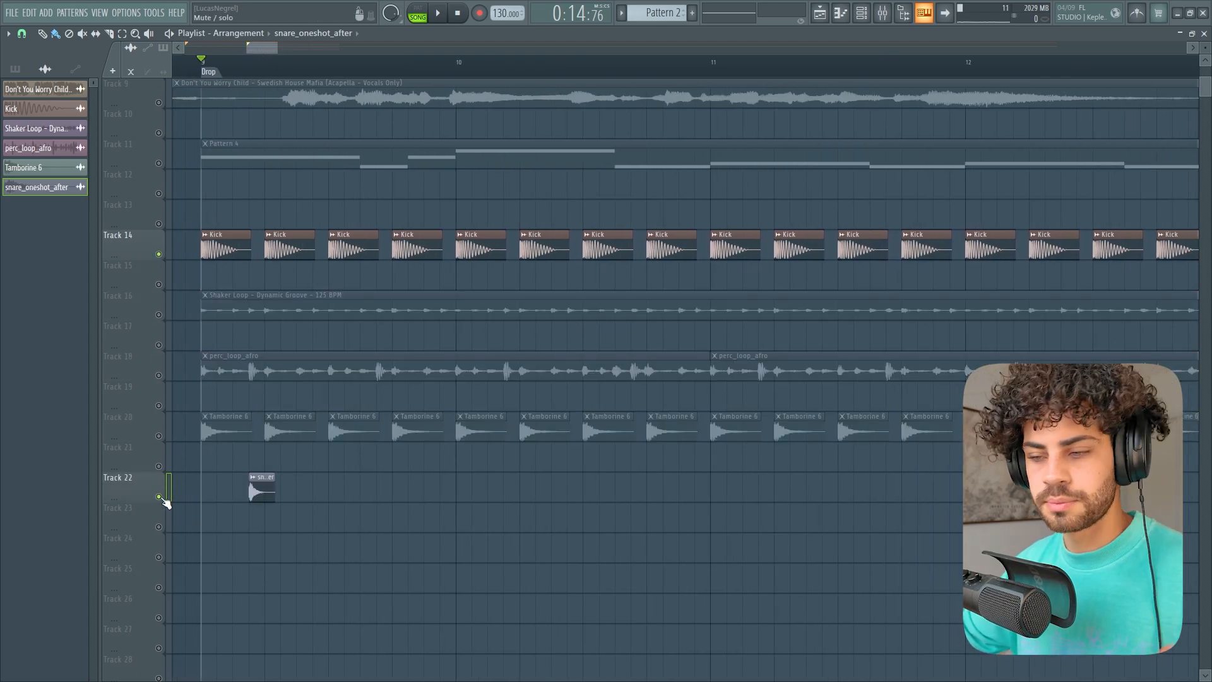
pyautogui.scroll(2, 202, 73)
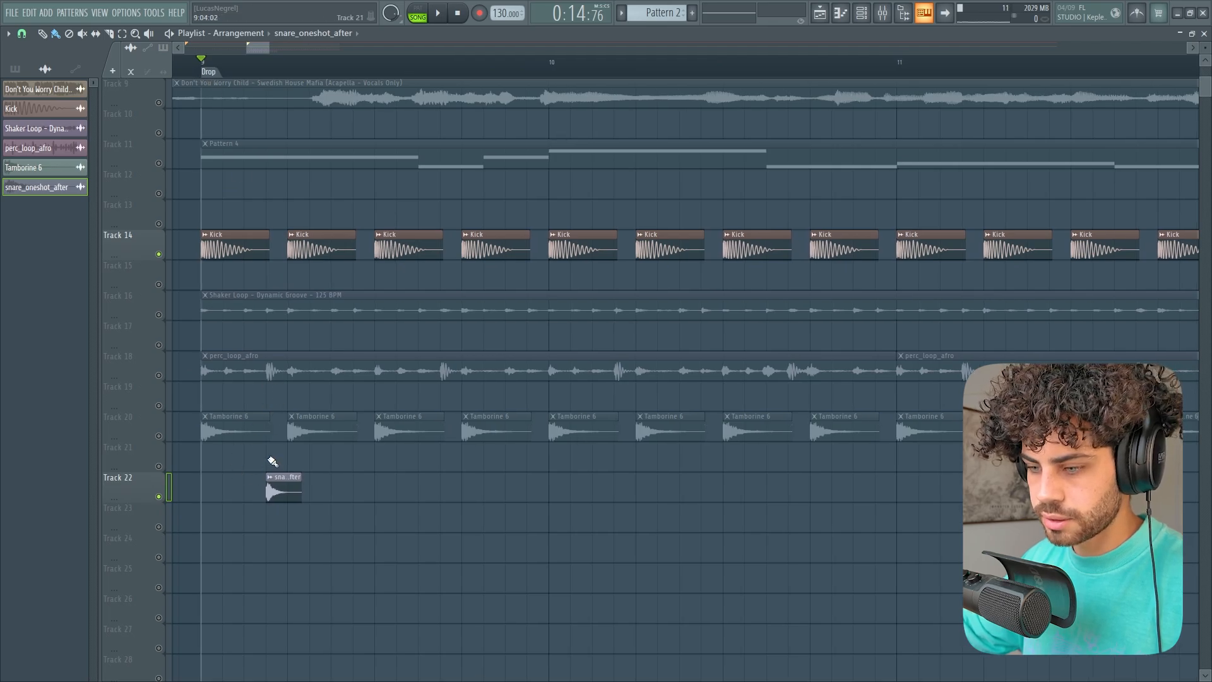
# - Add three more snare_oneshot_after hits in bar 9 on Track 22 and duplicate the four-hit pattern along the drop
pyautogui.press('space')
pyautogui.click(377, 487)
pyautogui.click(486, 487)
pyautogui.click(551, 487)
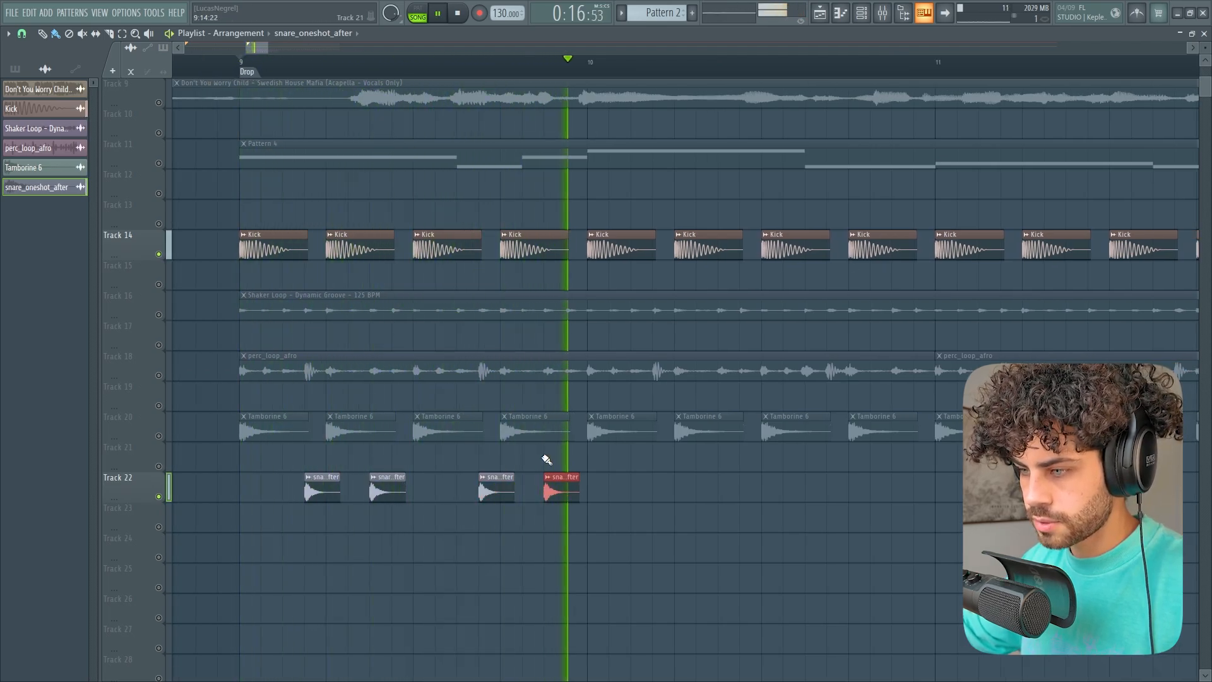
pyautogui.press('space')
pyautogui.scroll(-2, 411, 74)
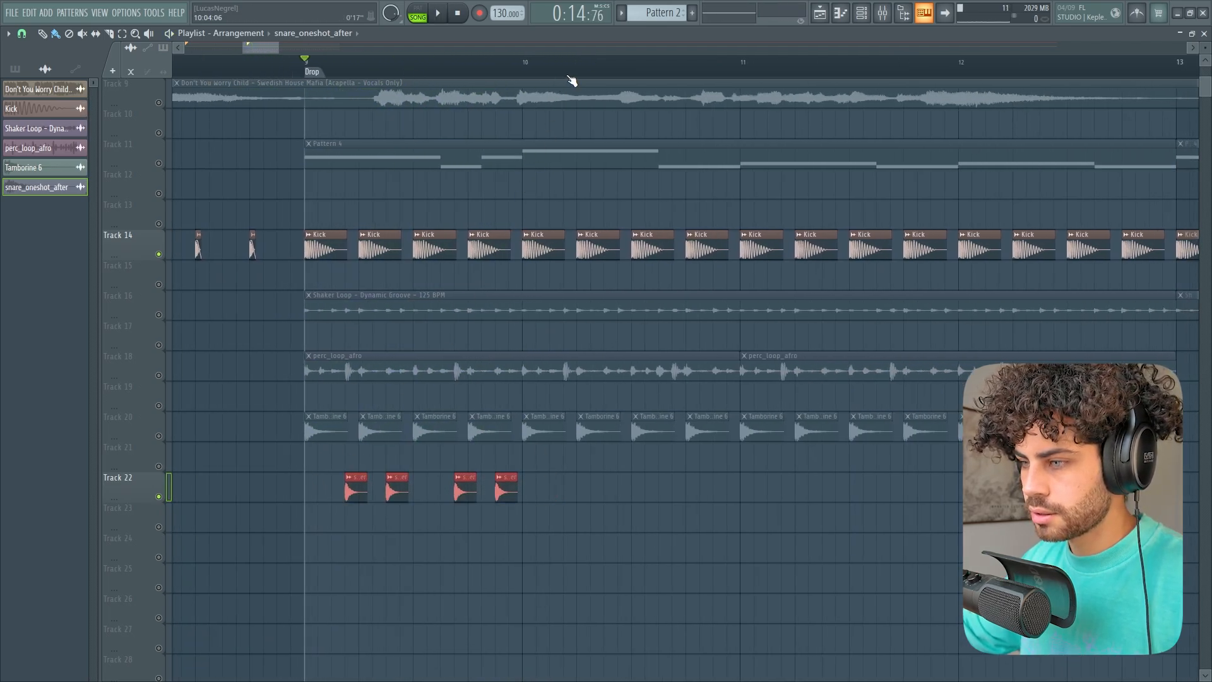
pyautogui.hotkey('ctrl', 'b')
pyautogui.scroll(-2, 574, 76)
# - Play the layered snare_oneshot_after and Snare 03 hits on Tracks 22 and 23 with the kick from the drop
pyautogui.click(406, 60)
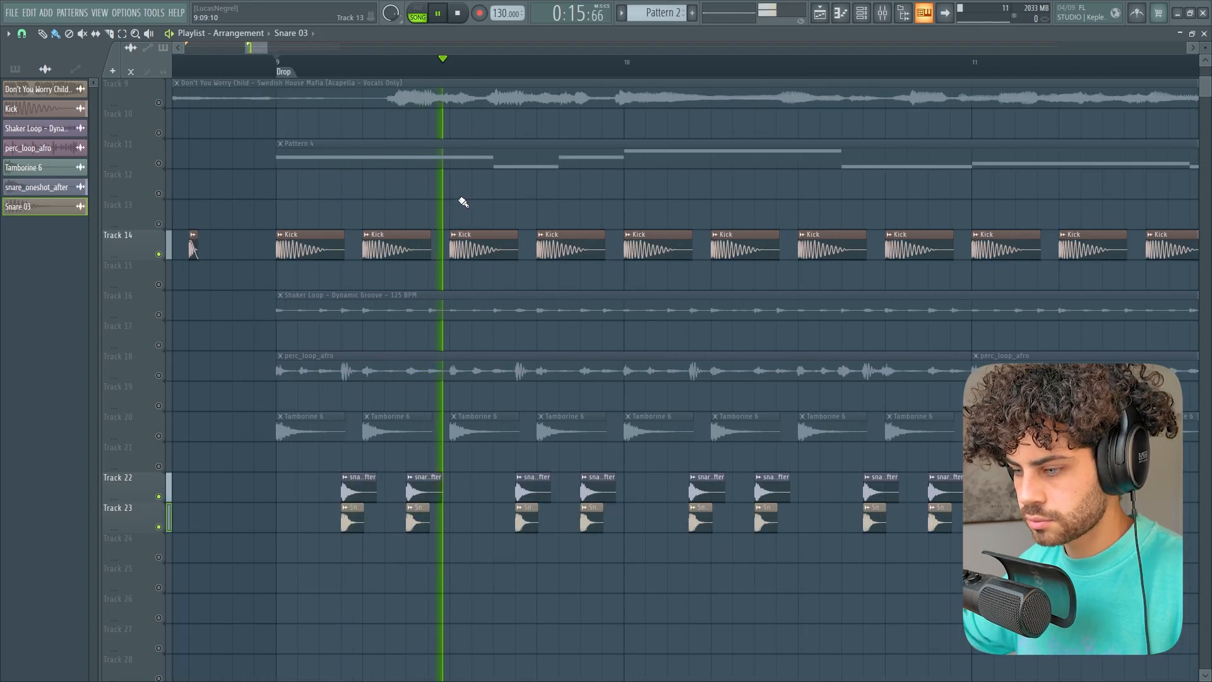
pyautogui.press('space')
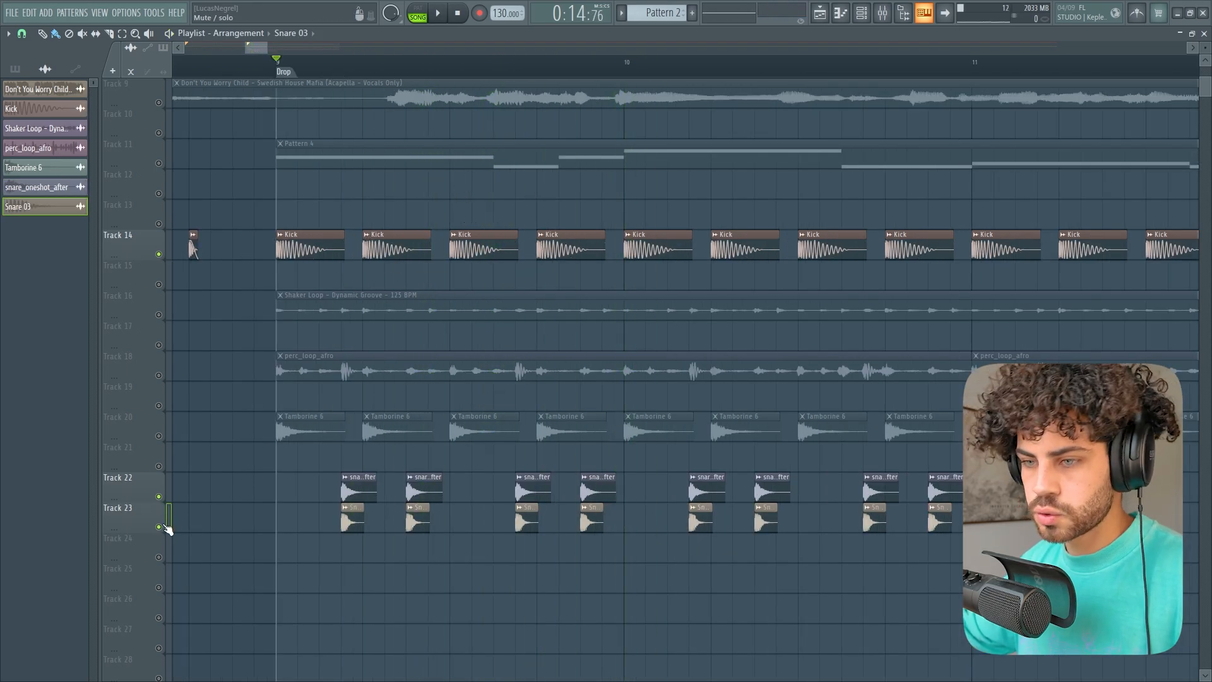
pyautogui.press('space')
pyautogui.press('space')
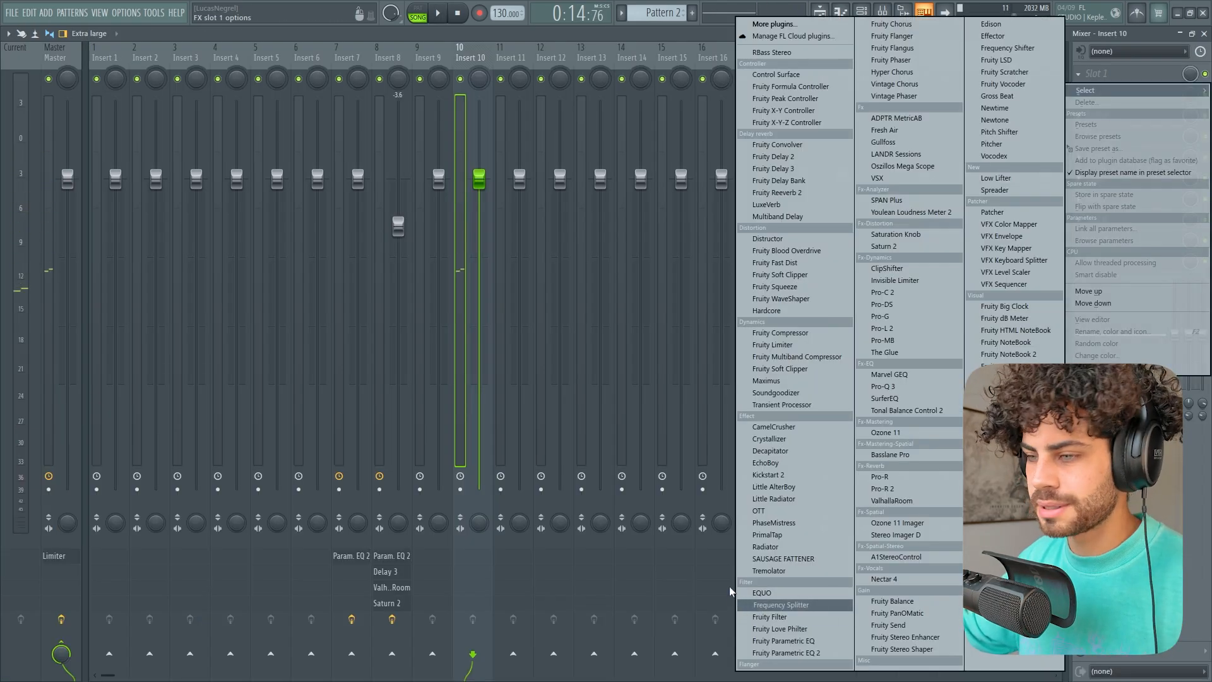
# - Add Fruity Delay 3 to Insert 10 with the Ping pong preset and lower its wet output
pyautogui.click(800, 170)
pyautogui.click(527, 191)
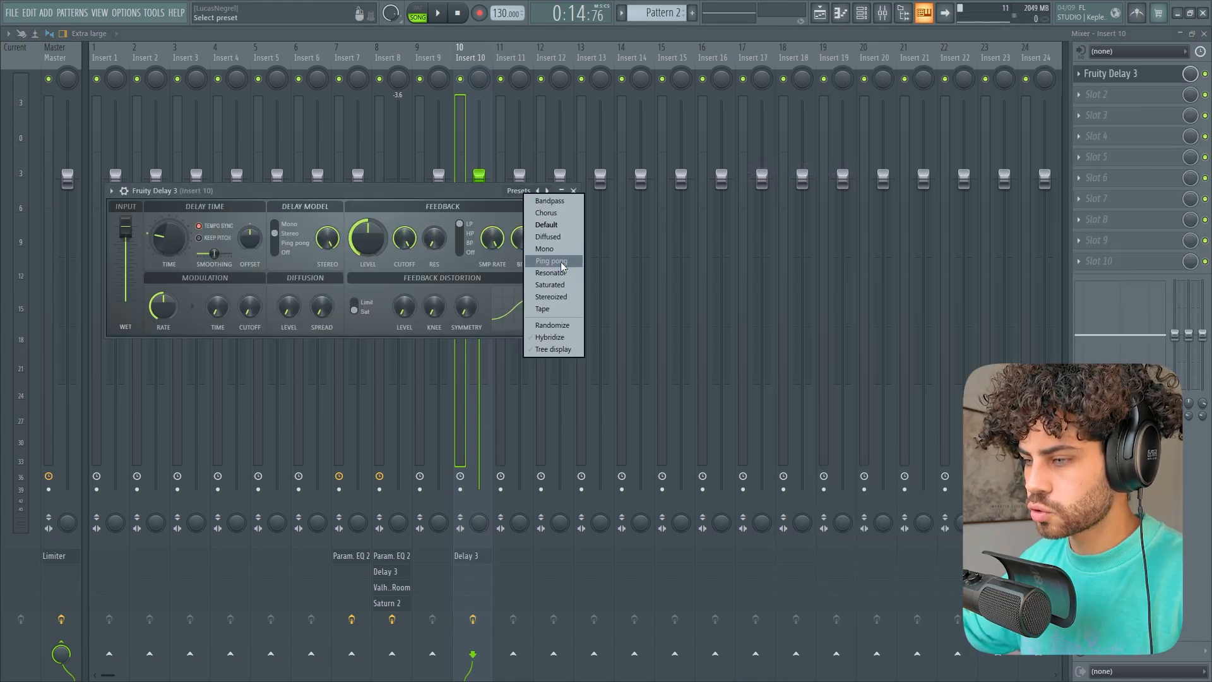
pyautogui.click(557, 261)
pyautogui.moveTo(549, 234); pyautogui.dragTo(549, 247)
# - Reduce the Fruity Delay 3 feedback level to 20.6% while playing the drop
pyautogui.press('space')
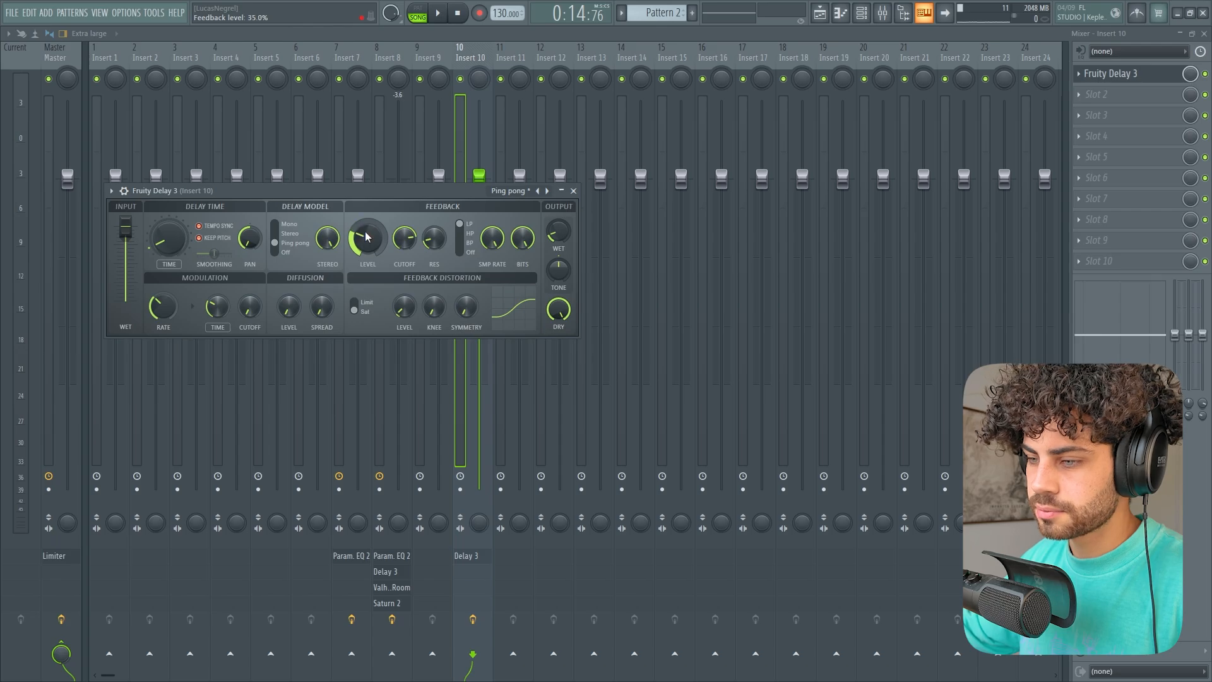
pyautogui.press('space')
pyautogui.scroll(-5, 366, 237)
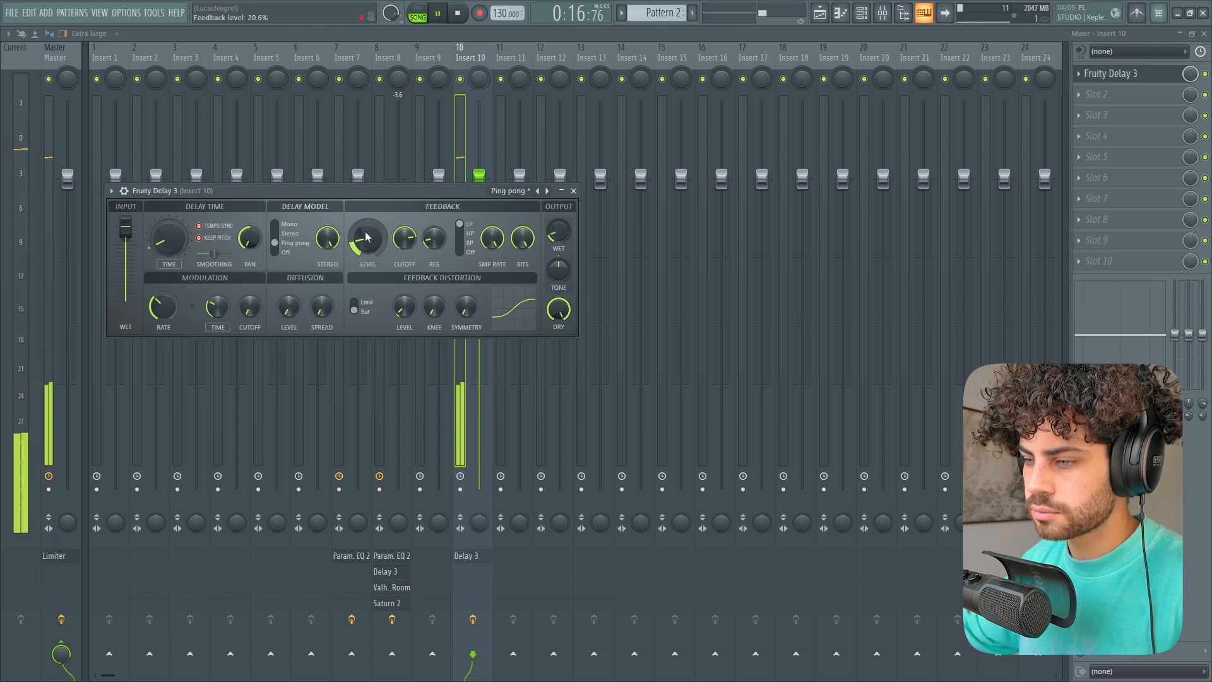
pyautogui.press('space')
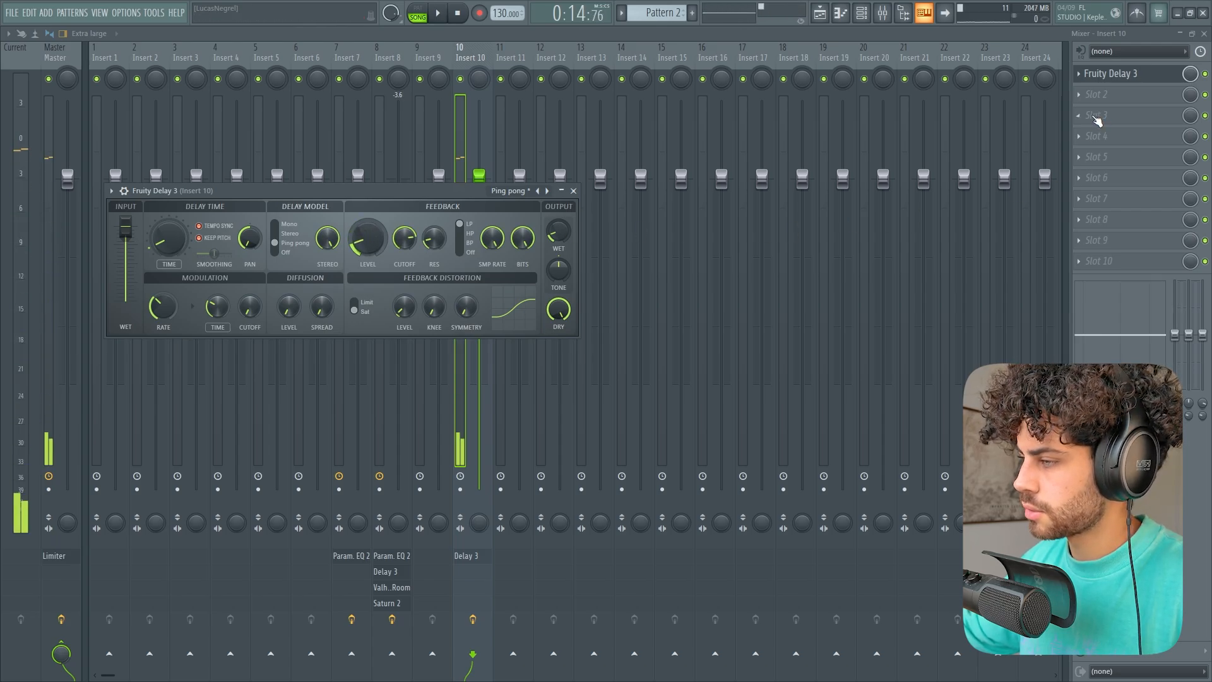
# - Add ValhallaRoom to the second effect slot of Insert 10 and adjust its reverb
pyautogui.click(1097, 94)
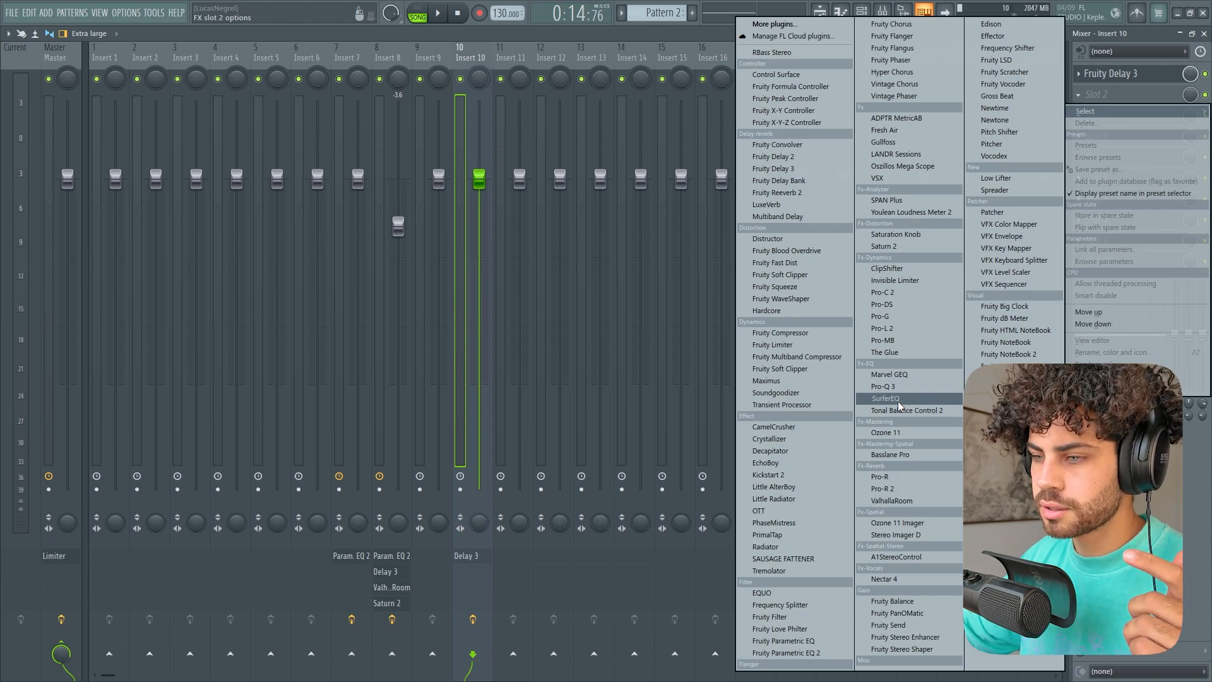
pyautogui.click(892, 501)
pyautogui.moveTo(152, 291); pyautogui.dragTo(182, 426)
# - Play the drop with all the synth, bass and drum tracks while the acapella on Track 9 stays muted
pyautogui.press('space')
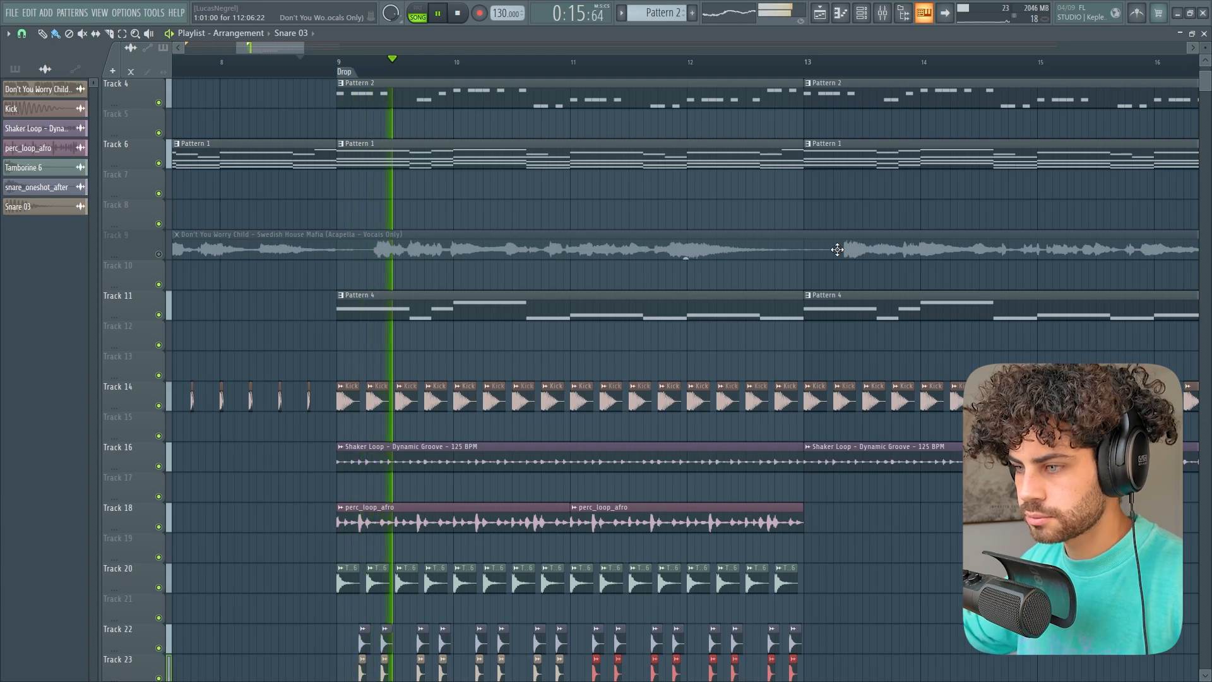
pyautogui.scroll(-1, 837, 249)
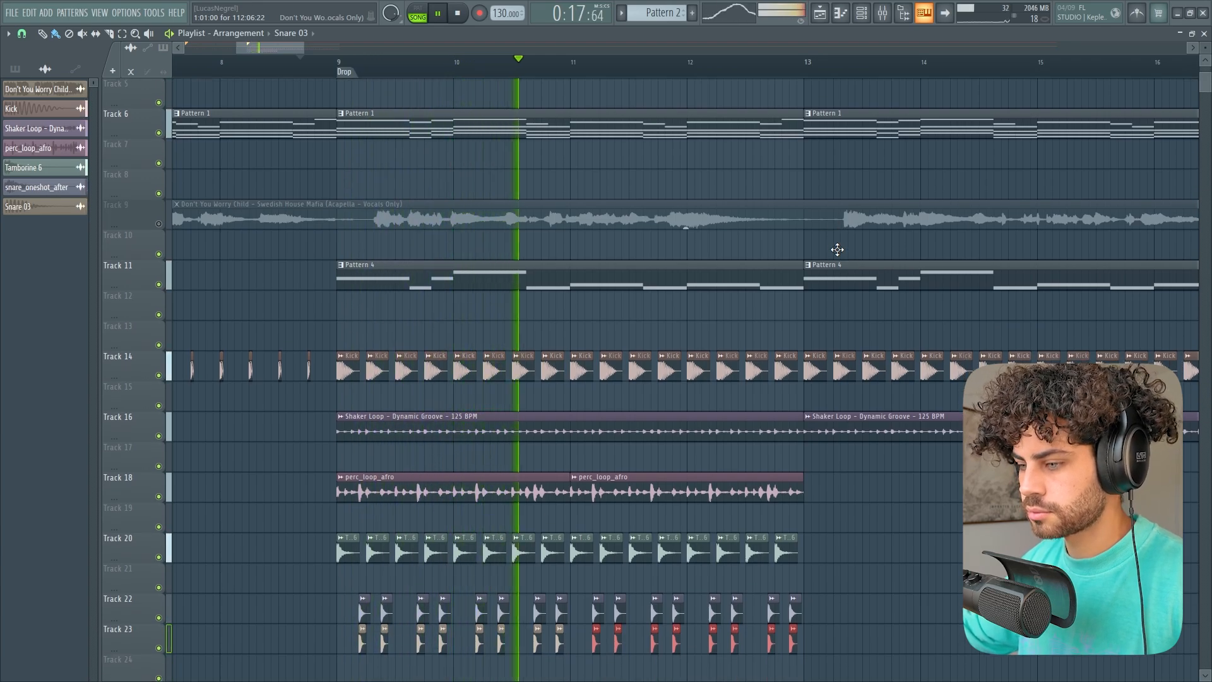
pyautogui.press('space')
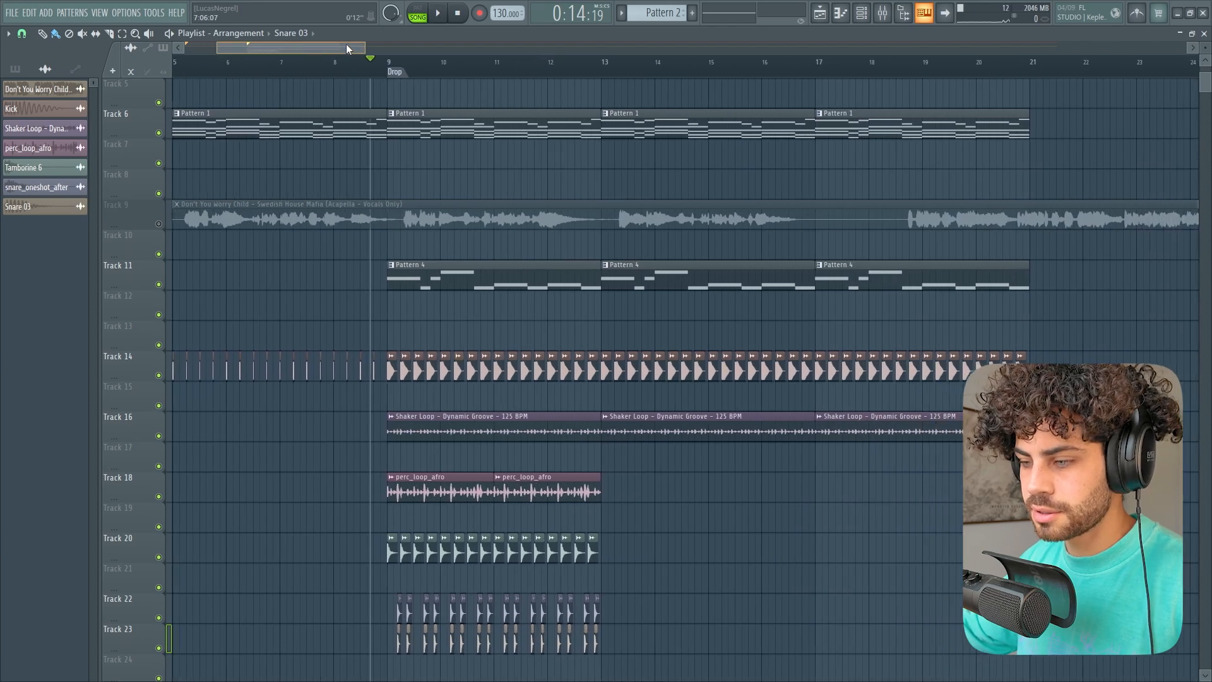
# - Place the Crash 08 clip on Track 21 at the drop, listen to it, and repeat it at bars 13 and 17
pyautogui.scroll(4, 327, 69)
pyautogui.moveTo(245, 69); pyautogui.dragTo(251, 71)
pyautogui.moveTo(344, 476); pyautogui.dragTo(338, 476)
pyautogui.press('space')
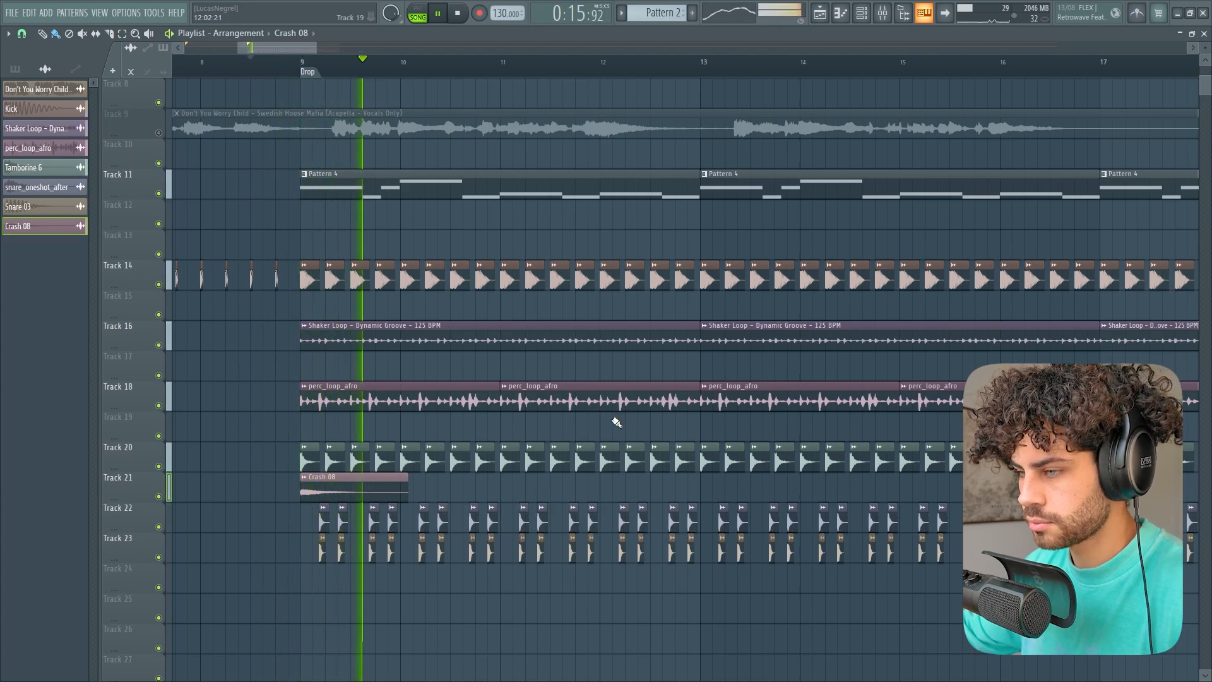
pyautogui.scroll(-4, 623, 71)
pyautogui.press('space')
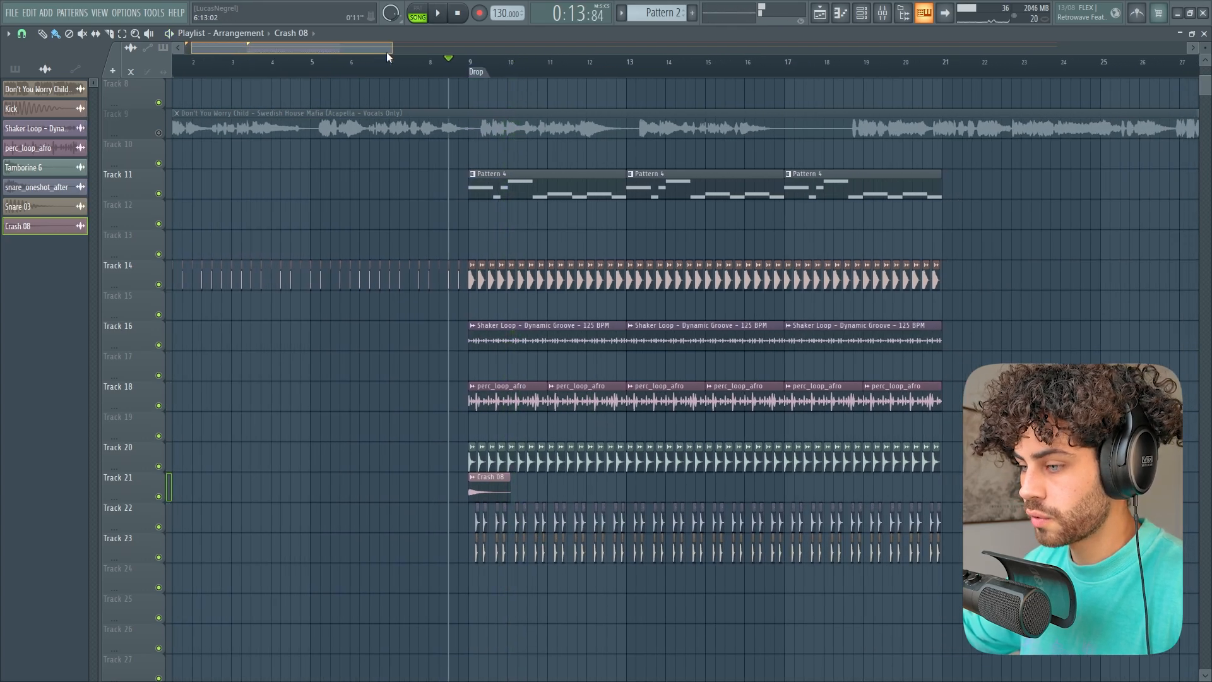
pyautogui.click(733, 495)
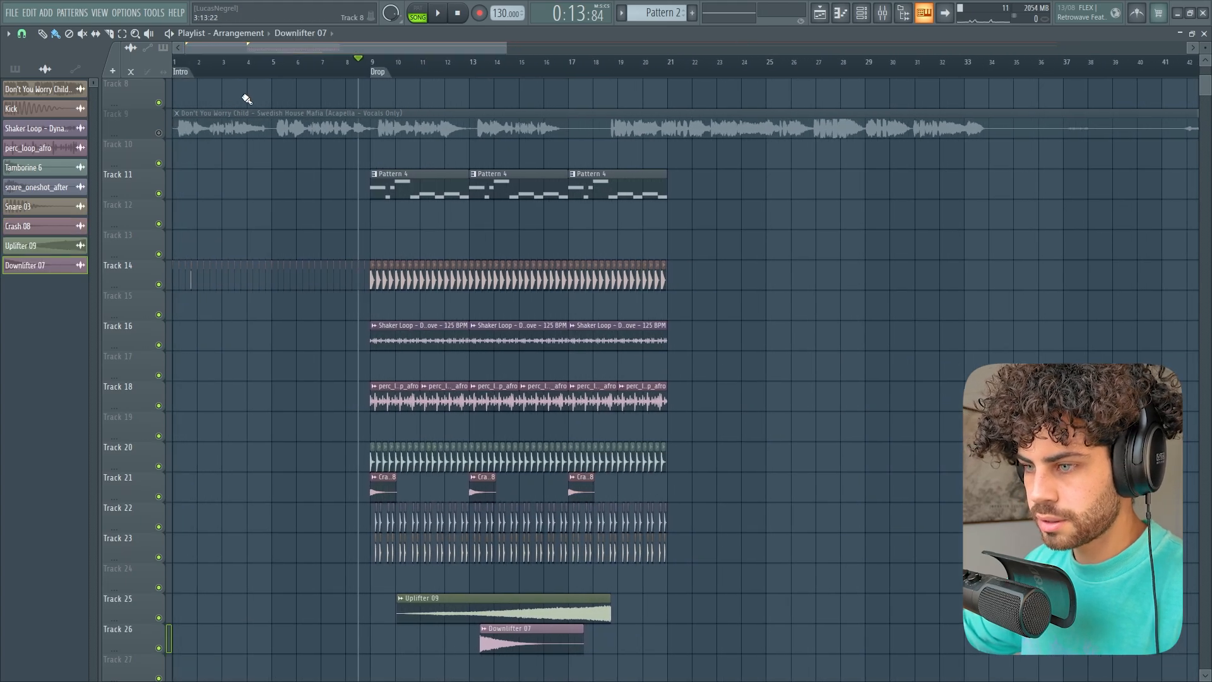
# - Move Uplifter 09 to Track 24 from bar 1 up to the drop, and Downlifter 07 to Track 25 at bar 9
pyautogui.scroll(2, 251, 68)
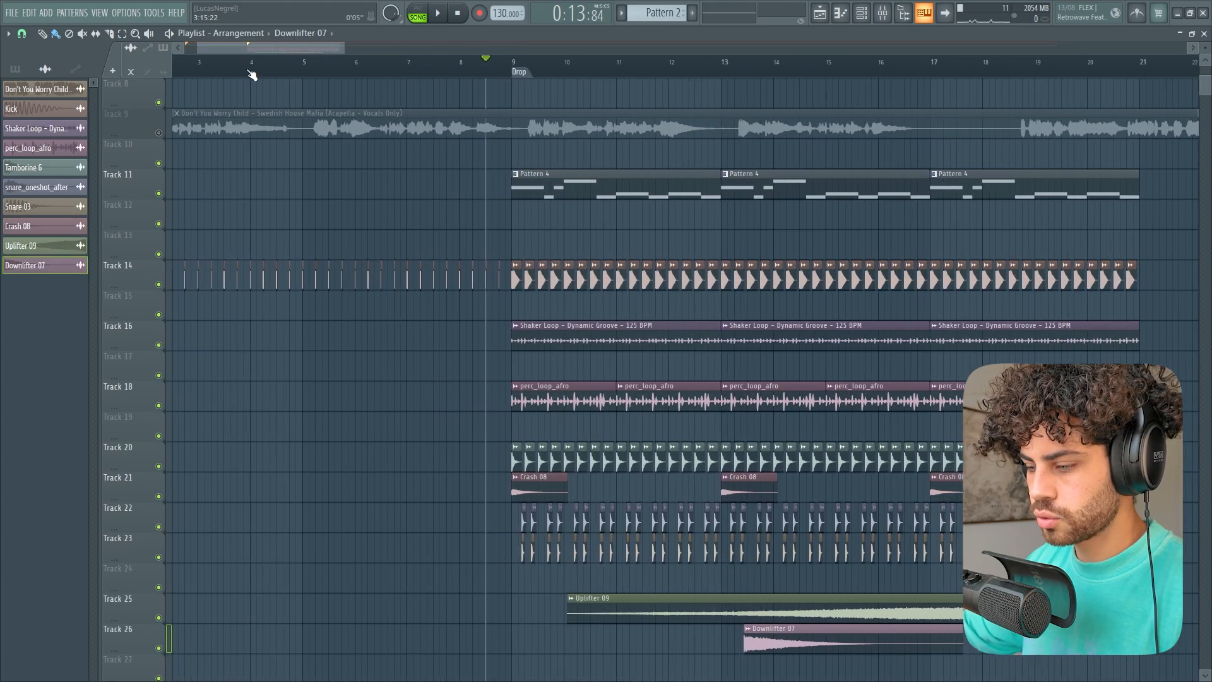
pyautogui.scroll(-2, 748, 535)
pyautogui.moveTo(748, 535); pyautogui.dragTo(343, 505)
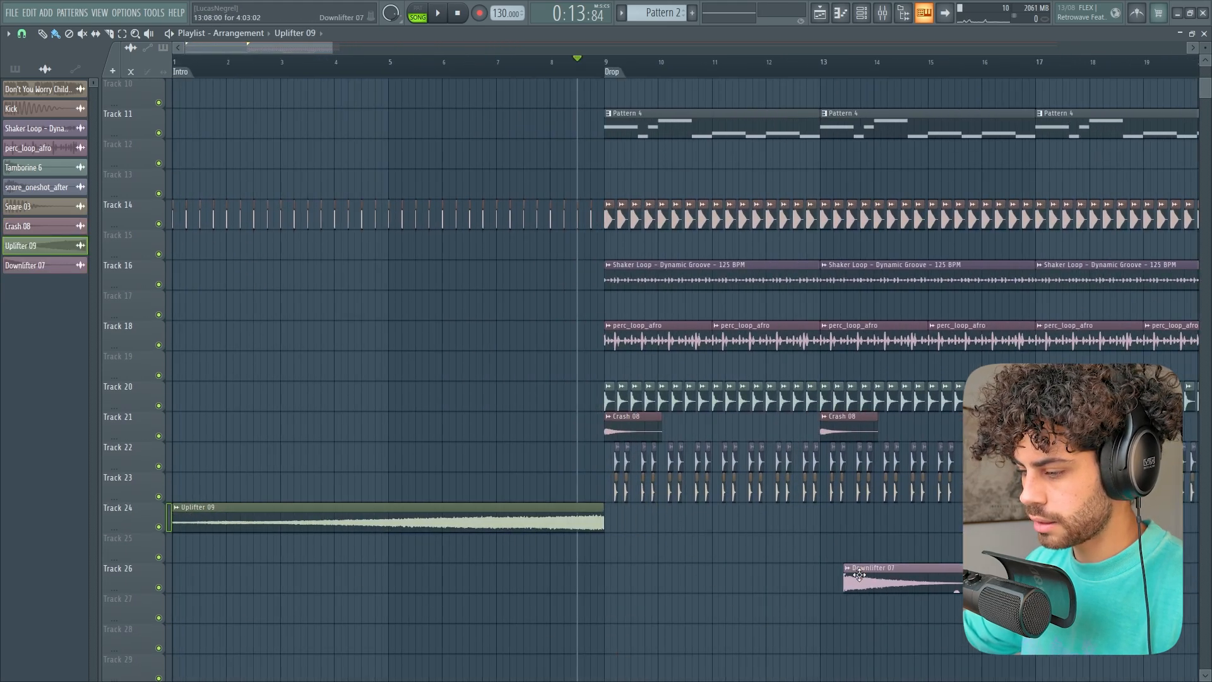
pyautogui.moveTo(859, 574); pyautogui.dragTo(620, 544)
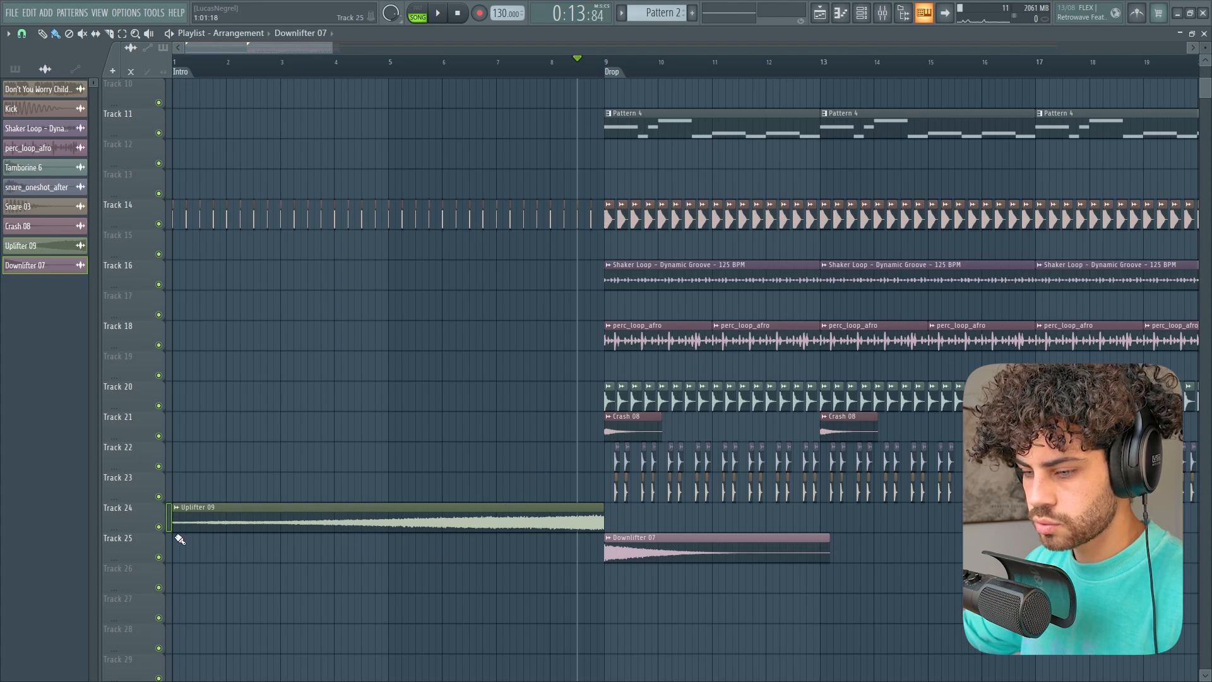
# - Isolate the Uplifter 09 and Downlifter 07 tracks and play the transition from bar 8 into the drop
pyautogui.rightClick(160, 528)
pyautogui.click(160, 557)
pyautogui.click(557, 65)
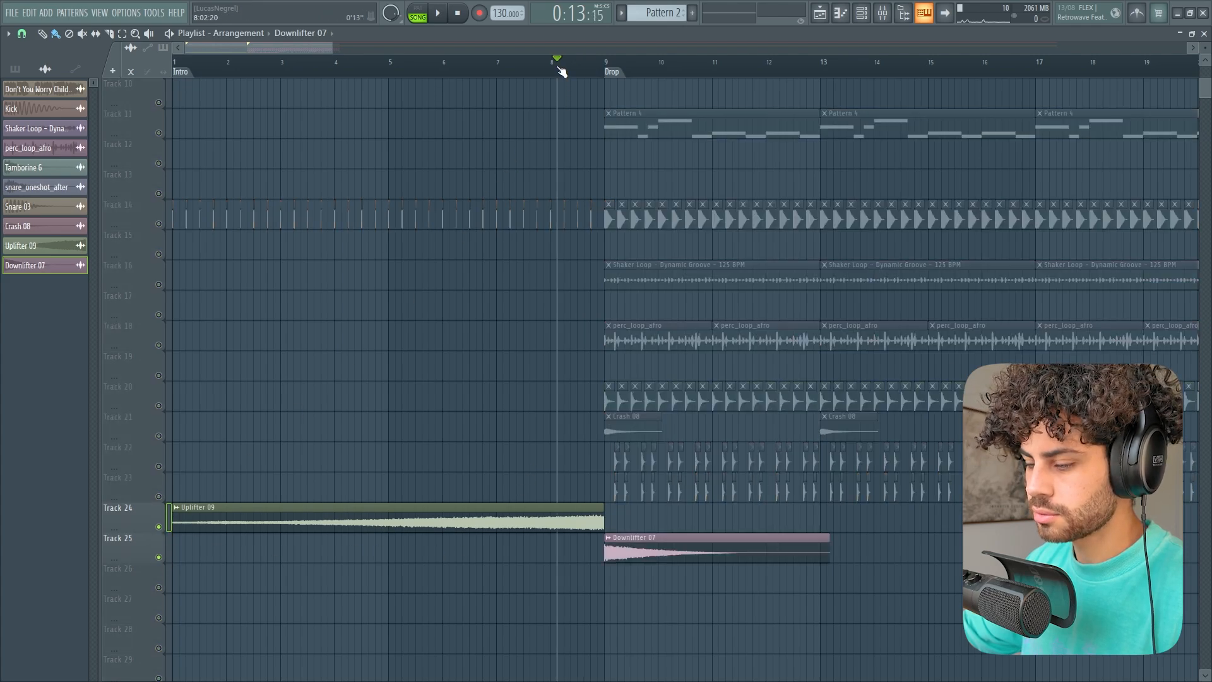
pyautogui.press('space')
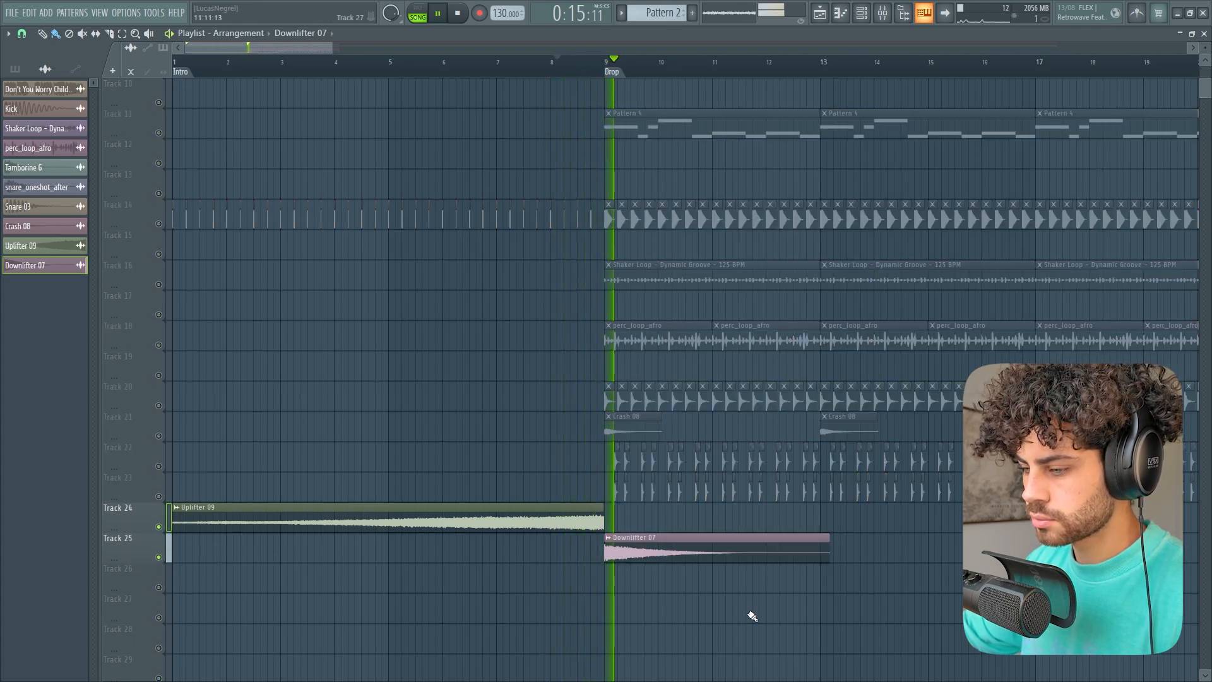
pyautogui.press('space')
# - Overlap the end of Uplifter 09 with the start of Downlifter 07 at the drop, using a 0.221-second fade out
pyautogui.scroll(5, 654, 284)
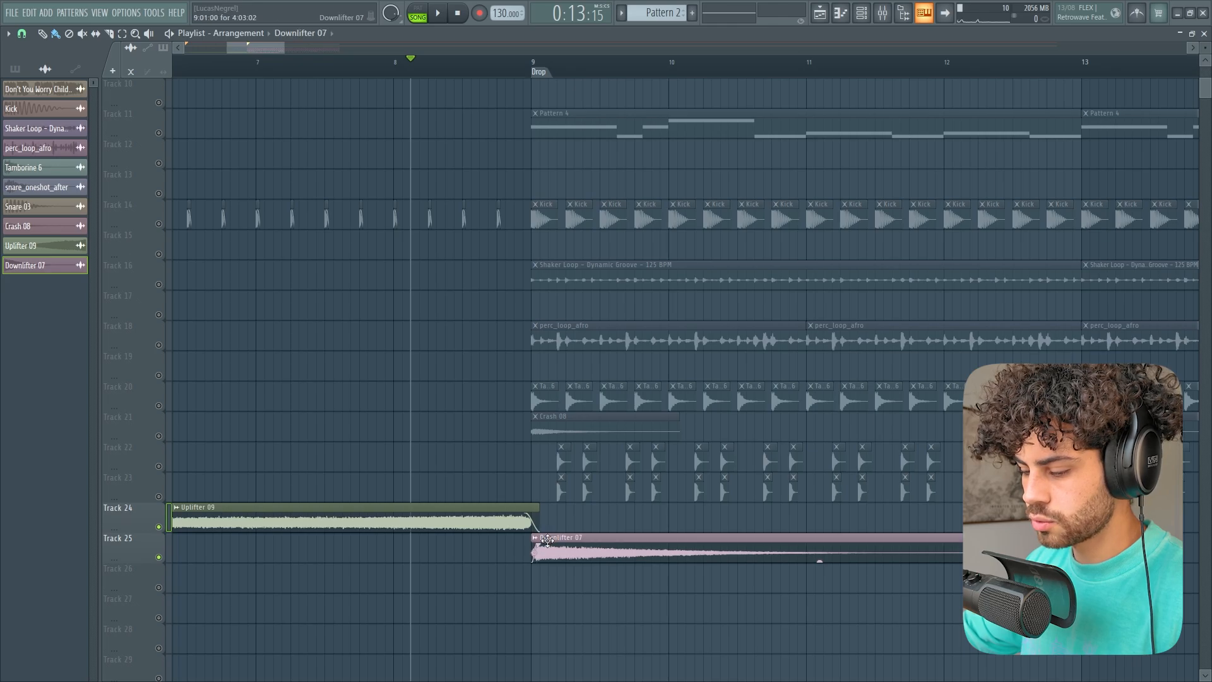
pyautogui.moveTo(527, 511); pyautogui.dragTo(544, 519)
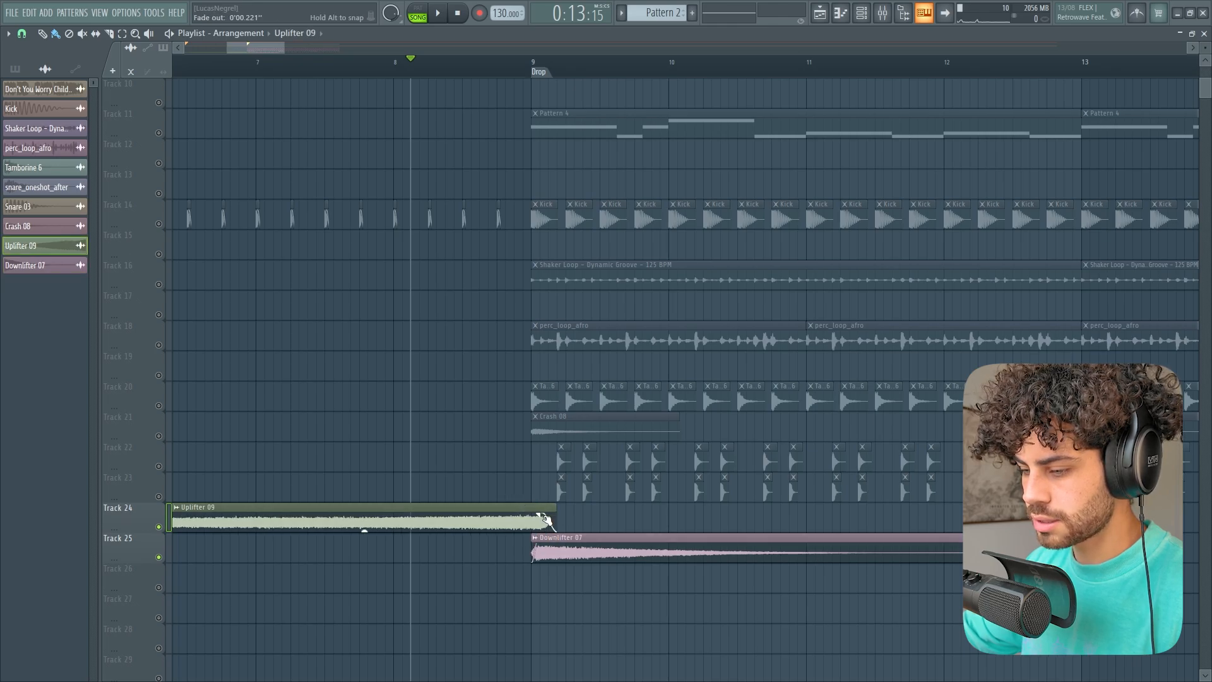
# - Add a short fade-in to the start of Downlifter 07 and play the crossfade into the drop
pyautogui.click(543, 548)
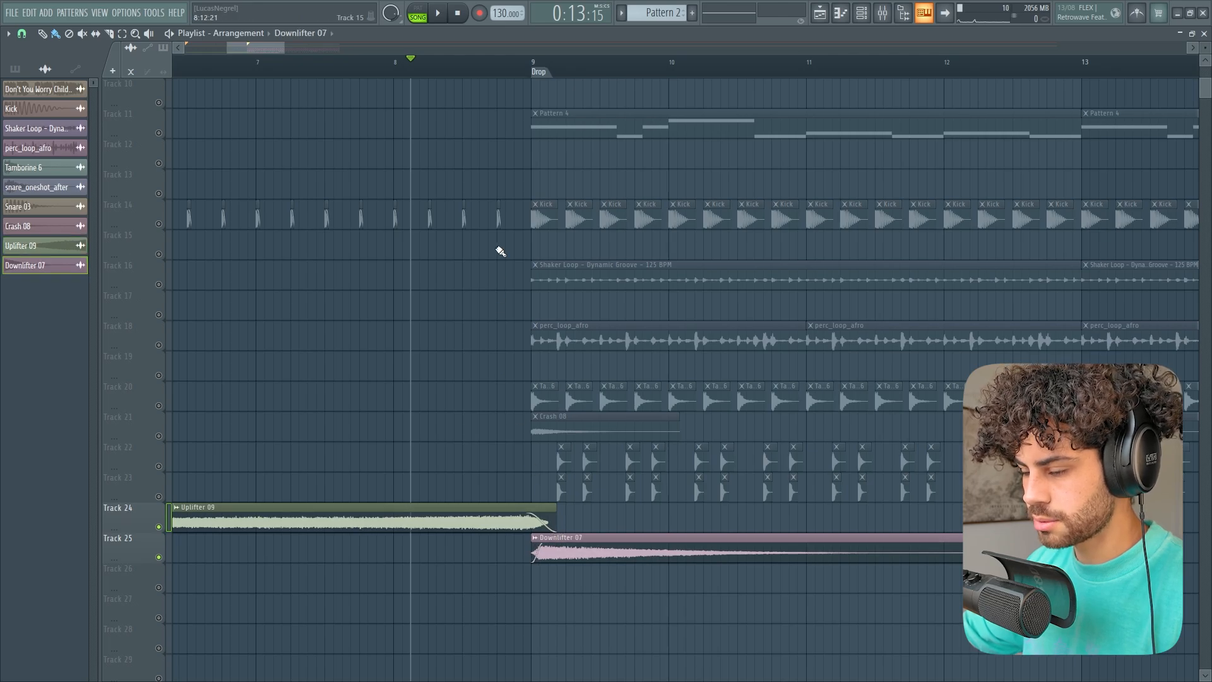
pyautogui.press('space')
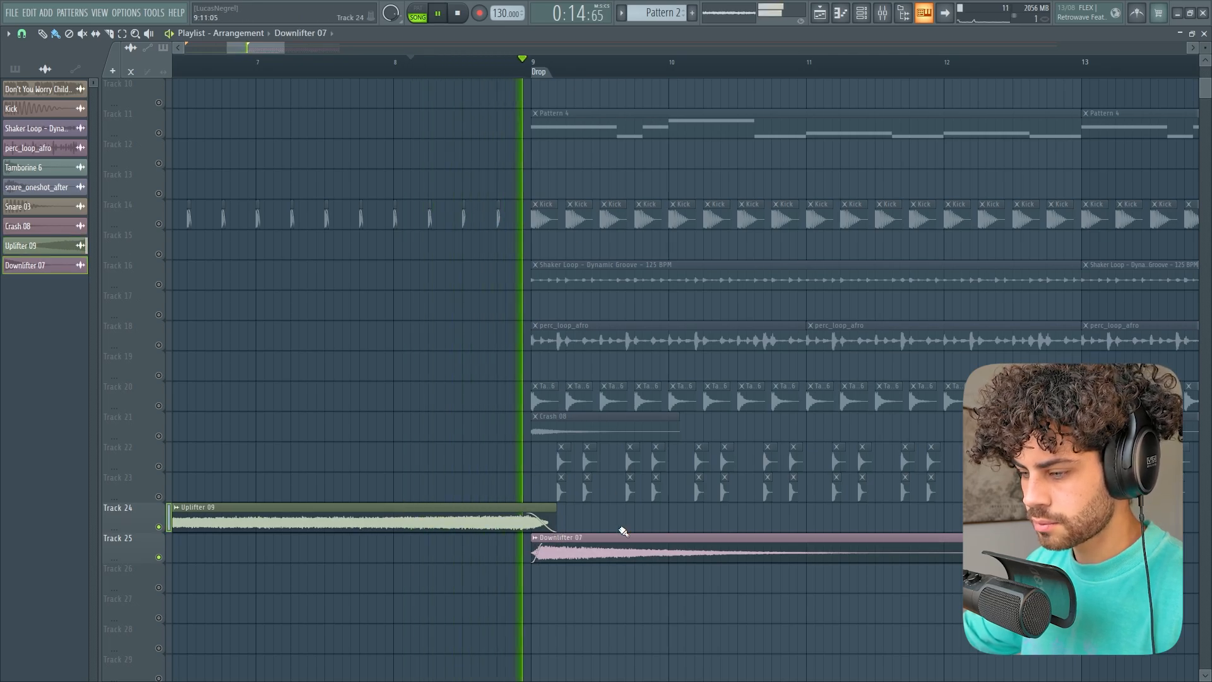
pyautogui.press('space')
pyautogui.scroll(-5, 578, 79)
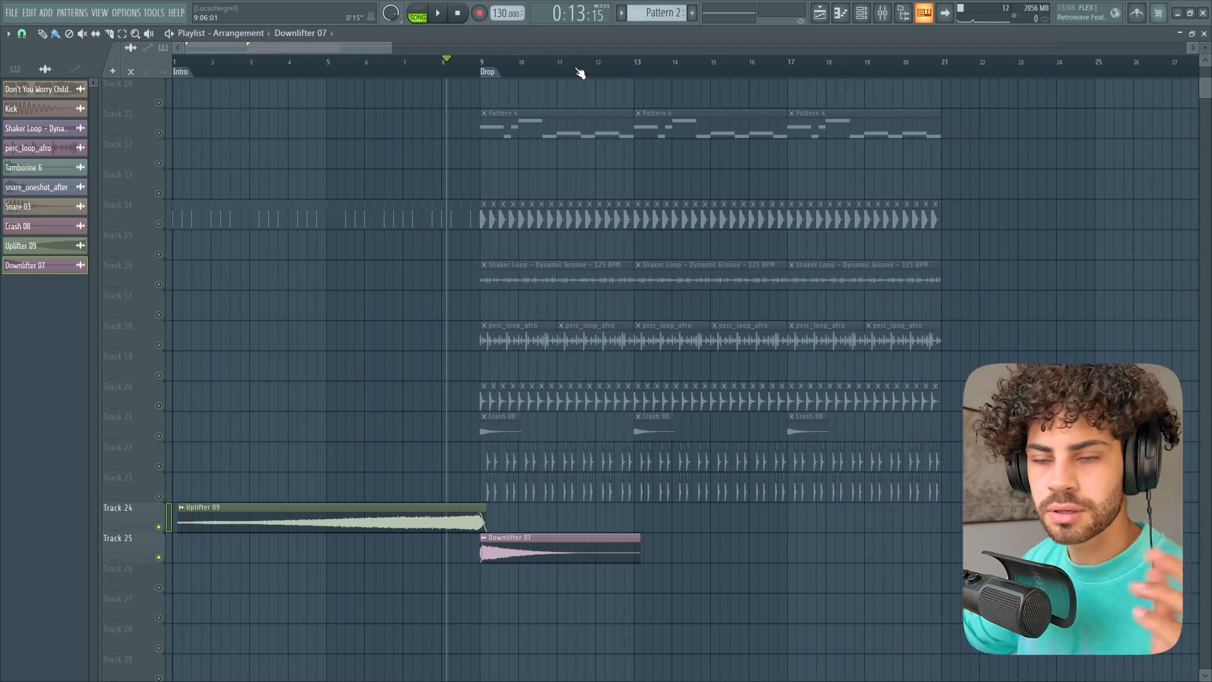
# - Re-enable all tracks except the acapella on Track 9 and play from bar 8 into the drop
pyautogui.scroll(1, 577, 304)
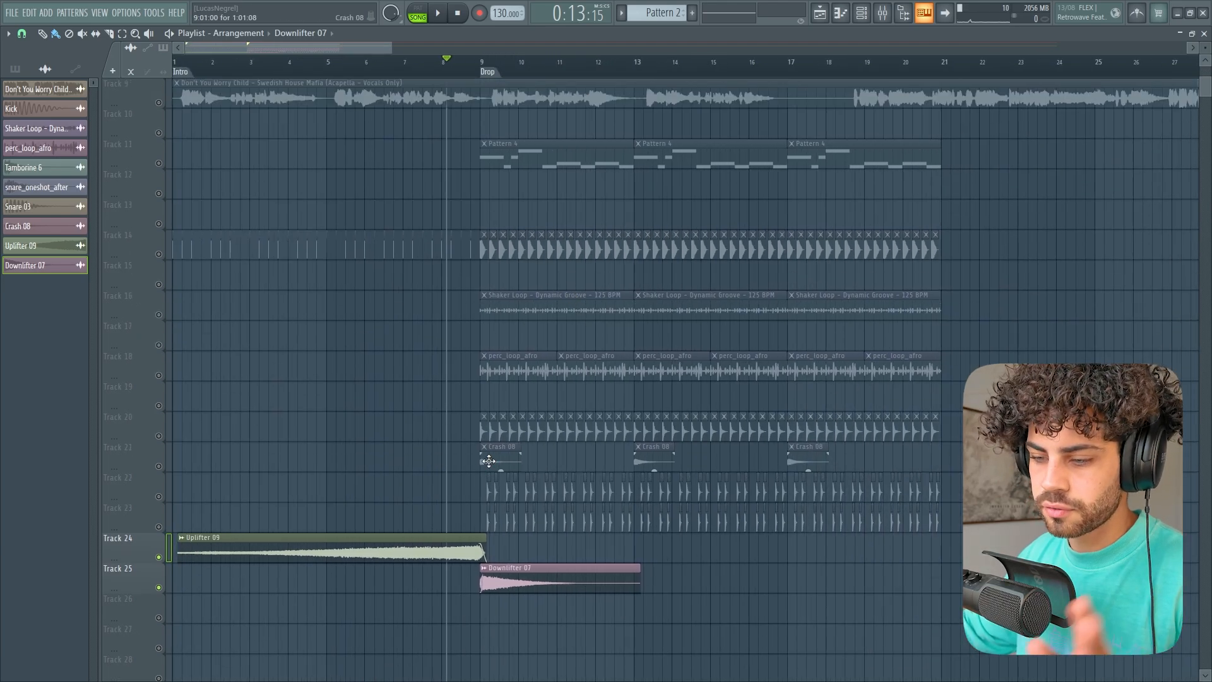
pyautogui.press('space')
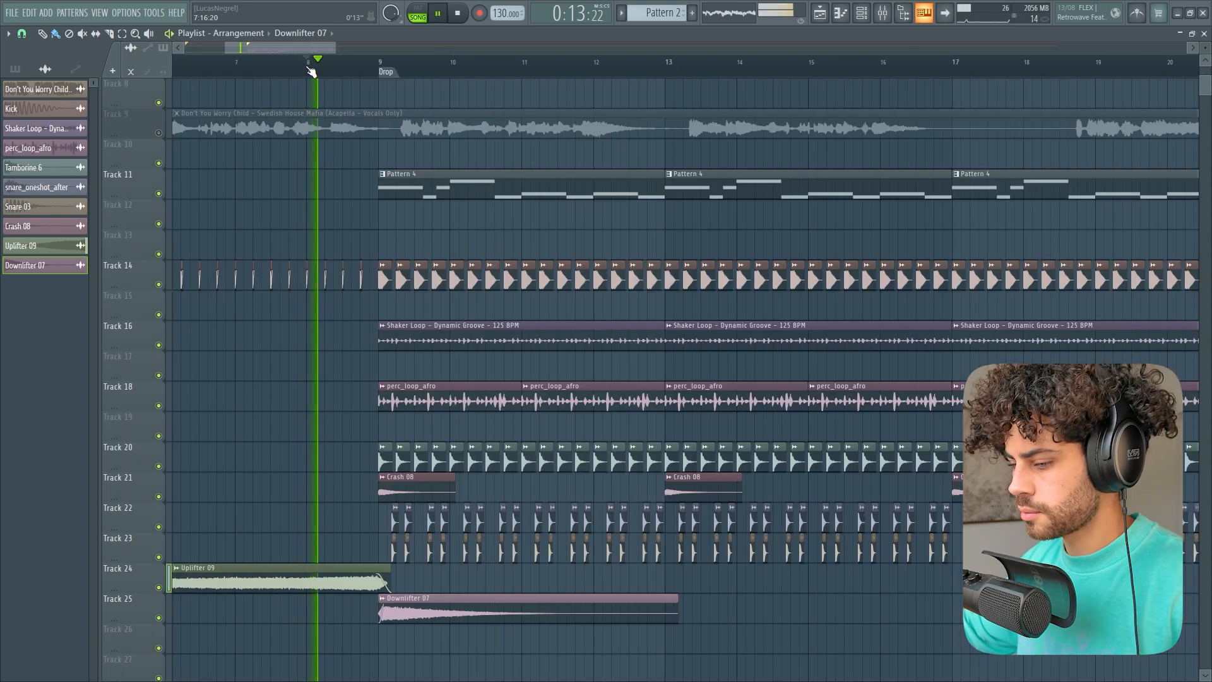
pyautogui.moveTo(309, 44); pyautogui.dragTo(315, 45)
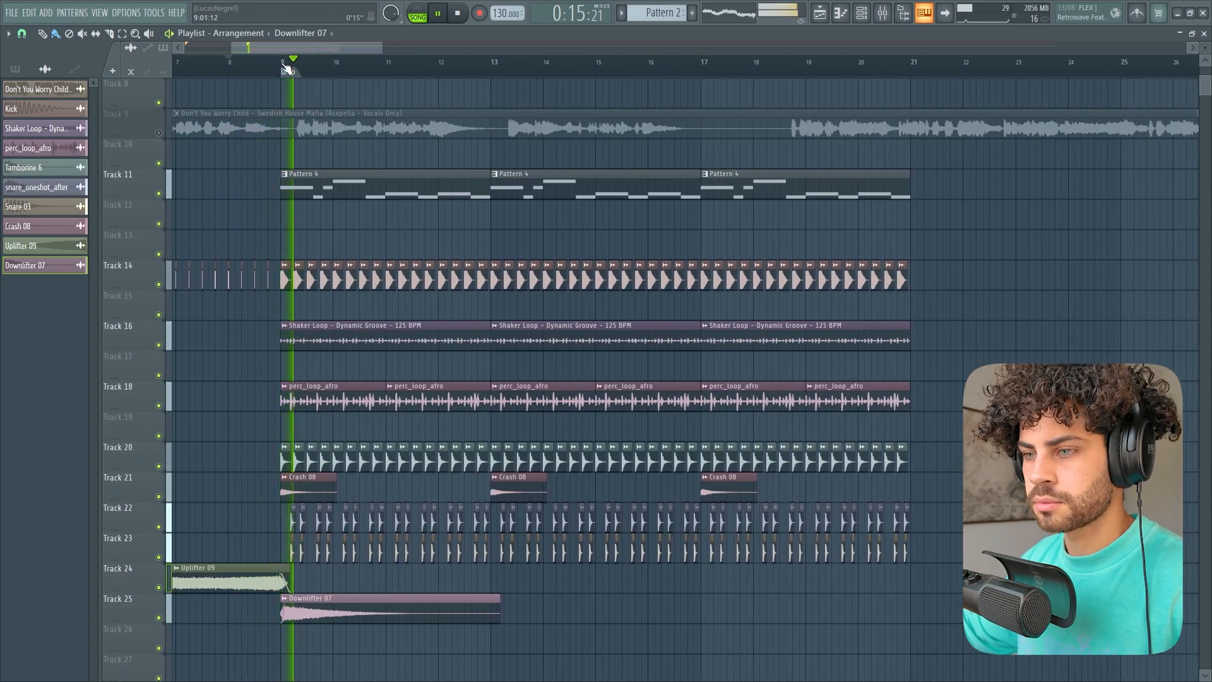
pyautogui.scroll(1, 271, 74)
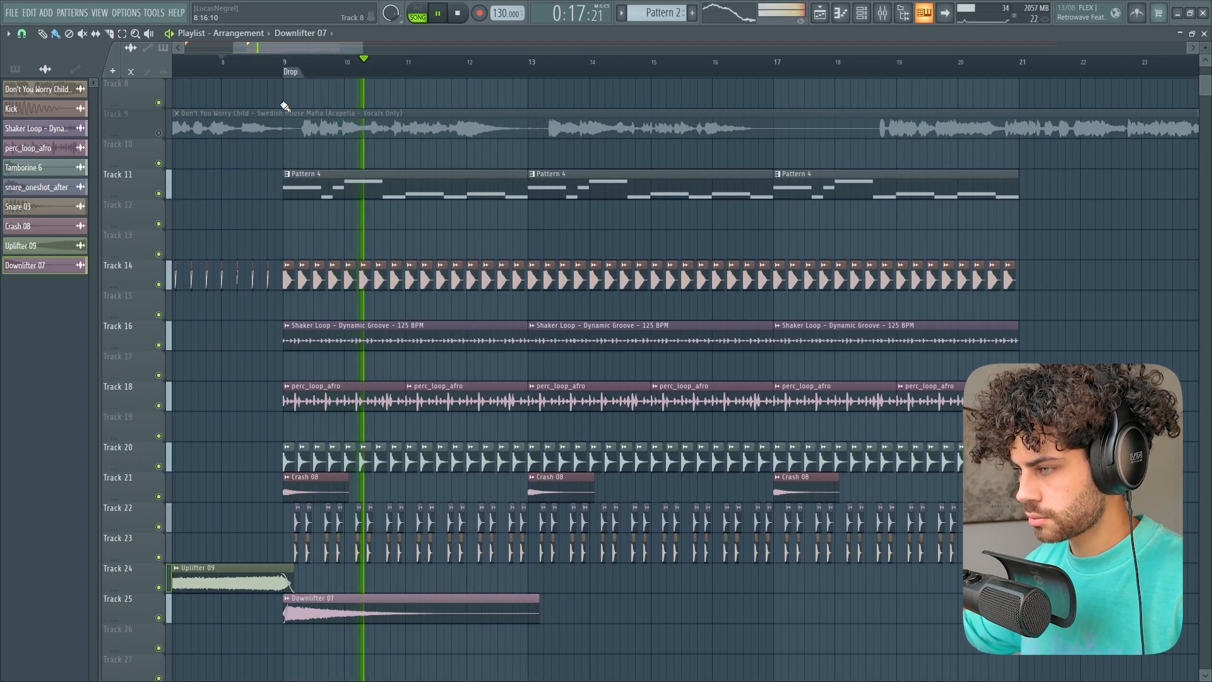
pyautogui.scroll(2, 290, 126)
pyautogui.press('space')
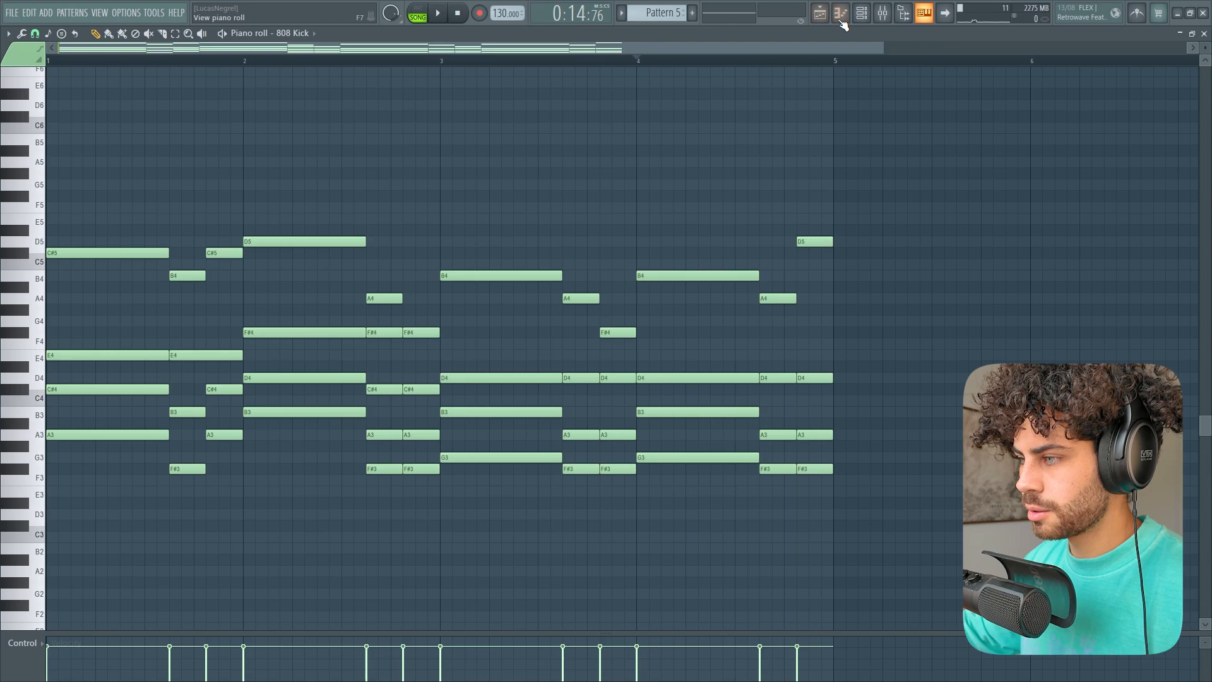
# - Open Serum #6's notes in Pattern 5 and listen to them on their own in pattern mode
pyautogui.click(861, 13)
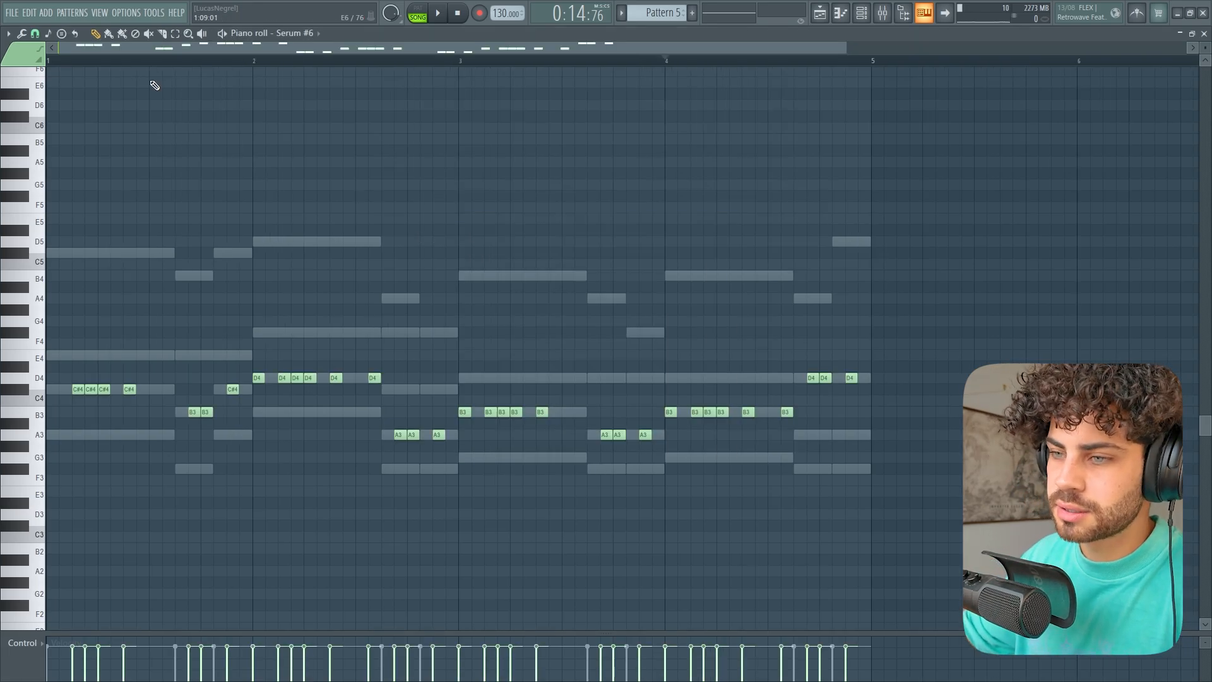
pyautogui.scroll(1, 448, 366)
pyautogui.scroll(-2, 688, 228)
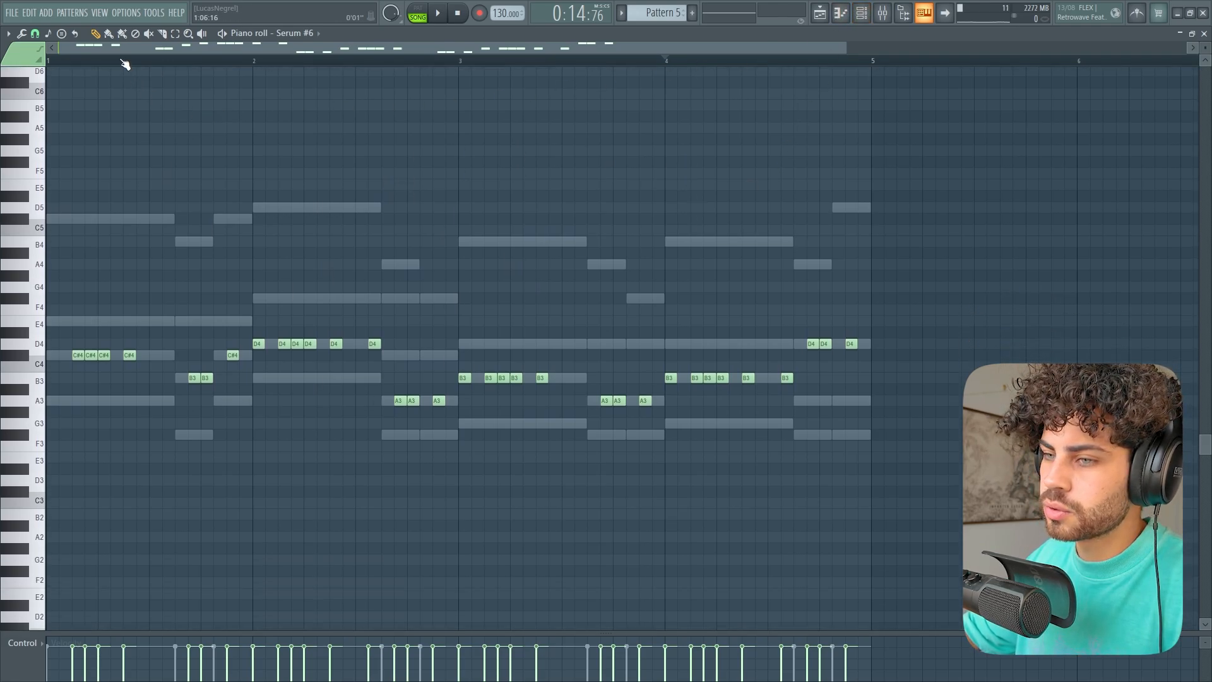
pyautogui.scroll(1, 244, 125)
pyautogui.click(418, 12)
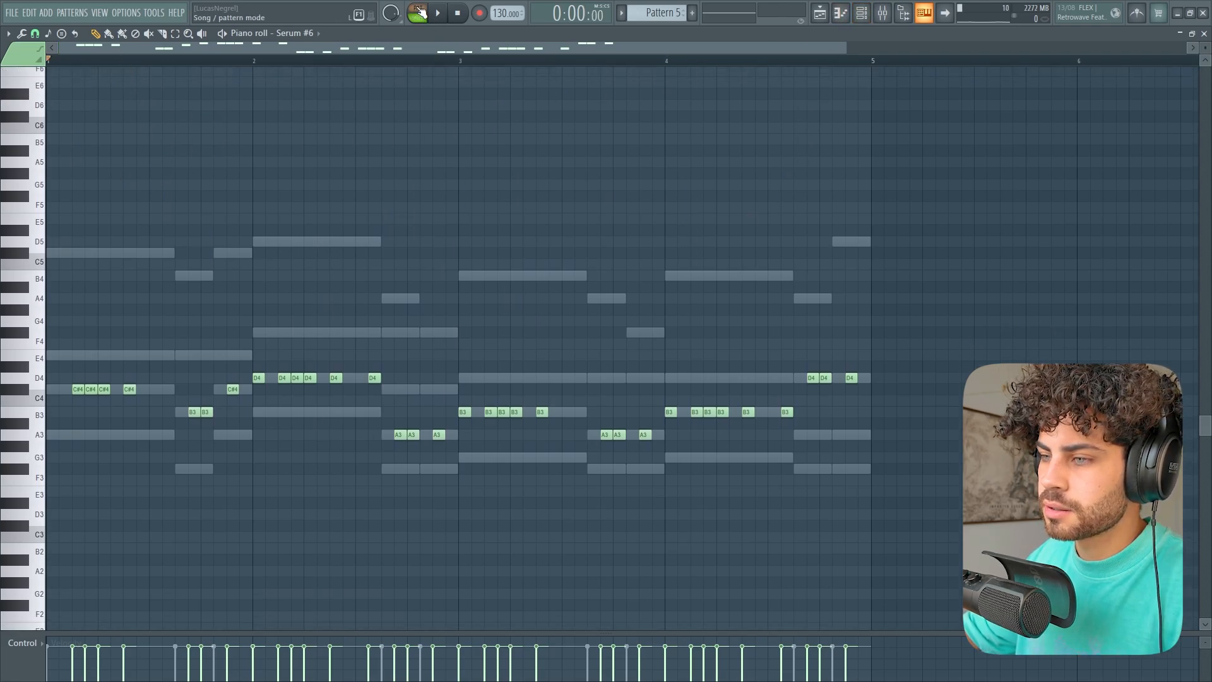
pyautogui.scroll(-2, 177, 65)
pyautogui.press('space')
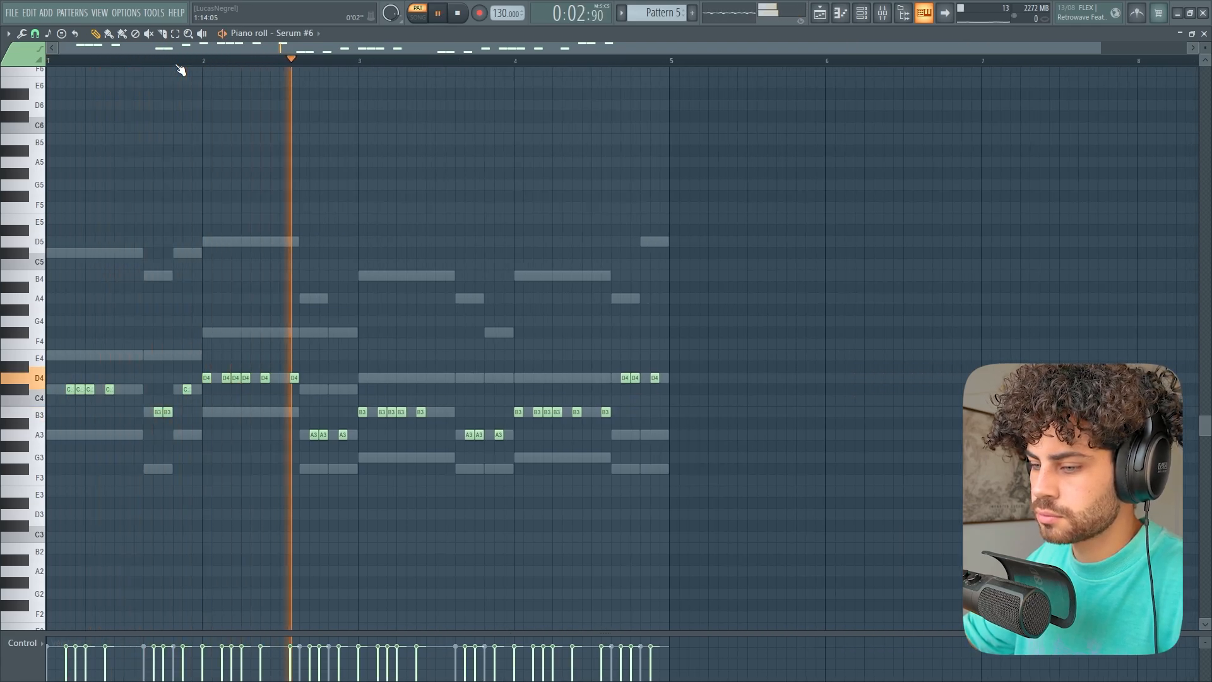
pyautogui.press('space')
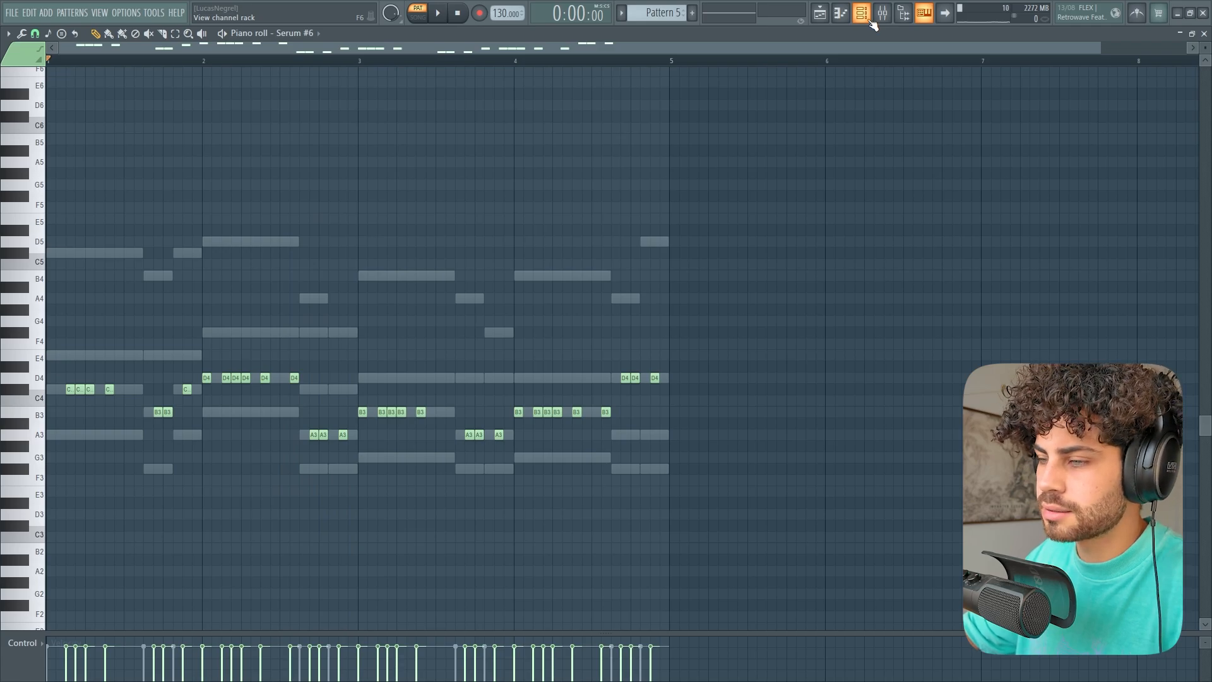
# - Return to the playlist in song mode with every track enabled, including the acapella on Track 9
pyautogui.scroll(-3, 341, 528)
pyautogui.press('F6')
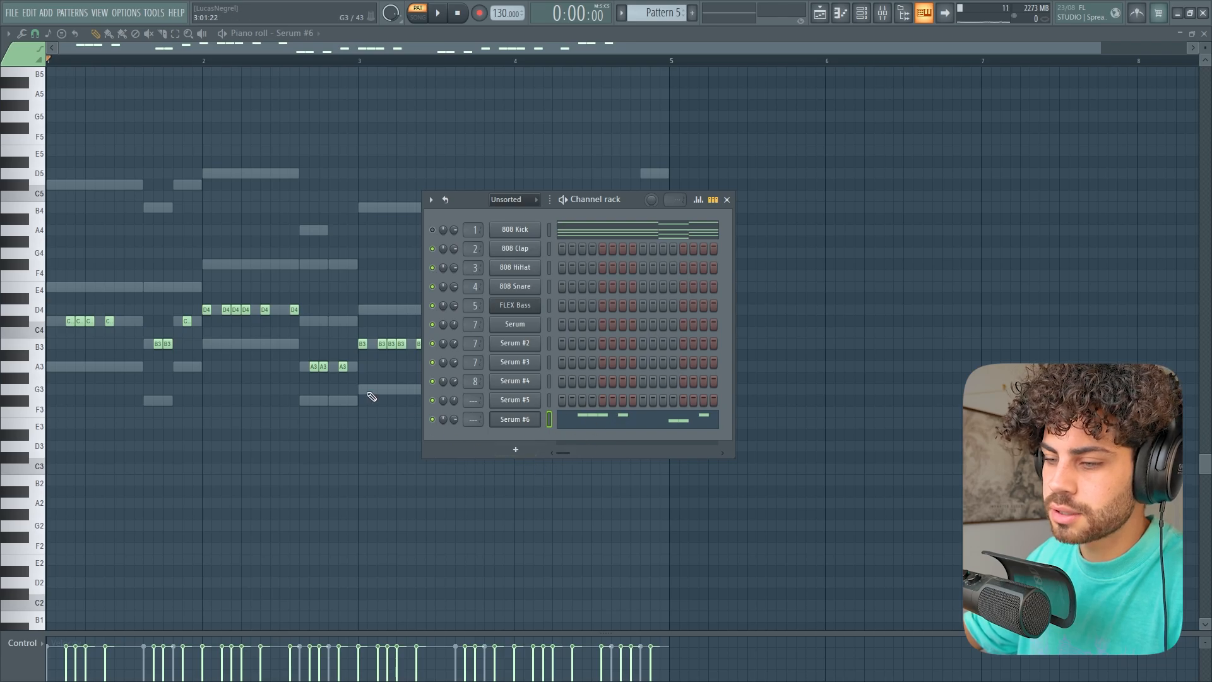
pyautogui.press('F6')
pyautogui.click(824, 18)
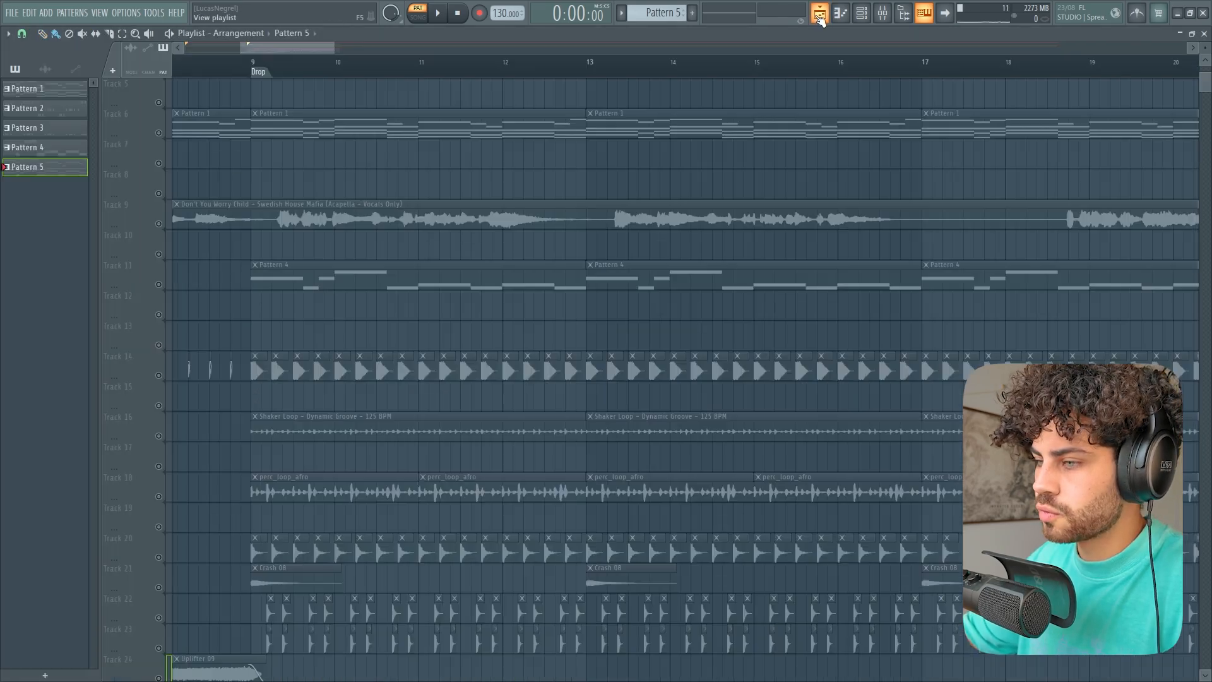
pyautogui.rightClick(159, 194)
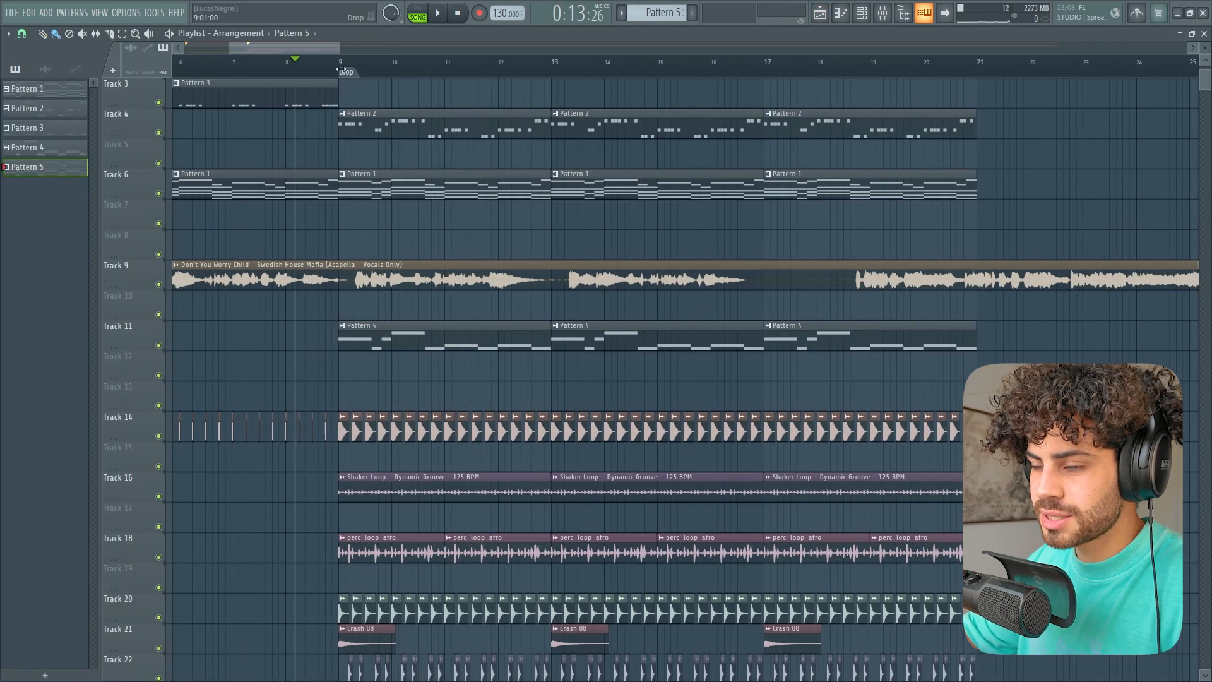
# - Play the full arrangement from the drop at bar 9 to check the acapella against it
pyautogui.scroll(2, 324, 62)
pyautogui.scroll(-3, 323, 49)
pyautogui.scroll(-4, 316, 61)
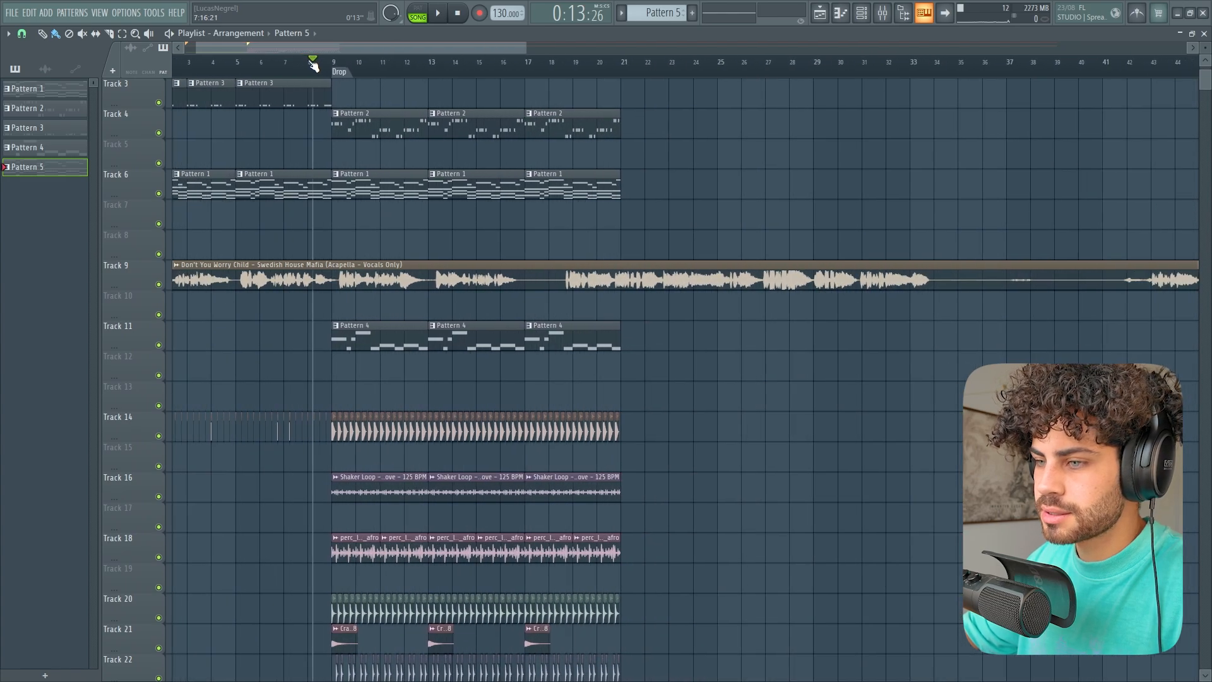
pyautogui.click(331, 72)
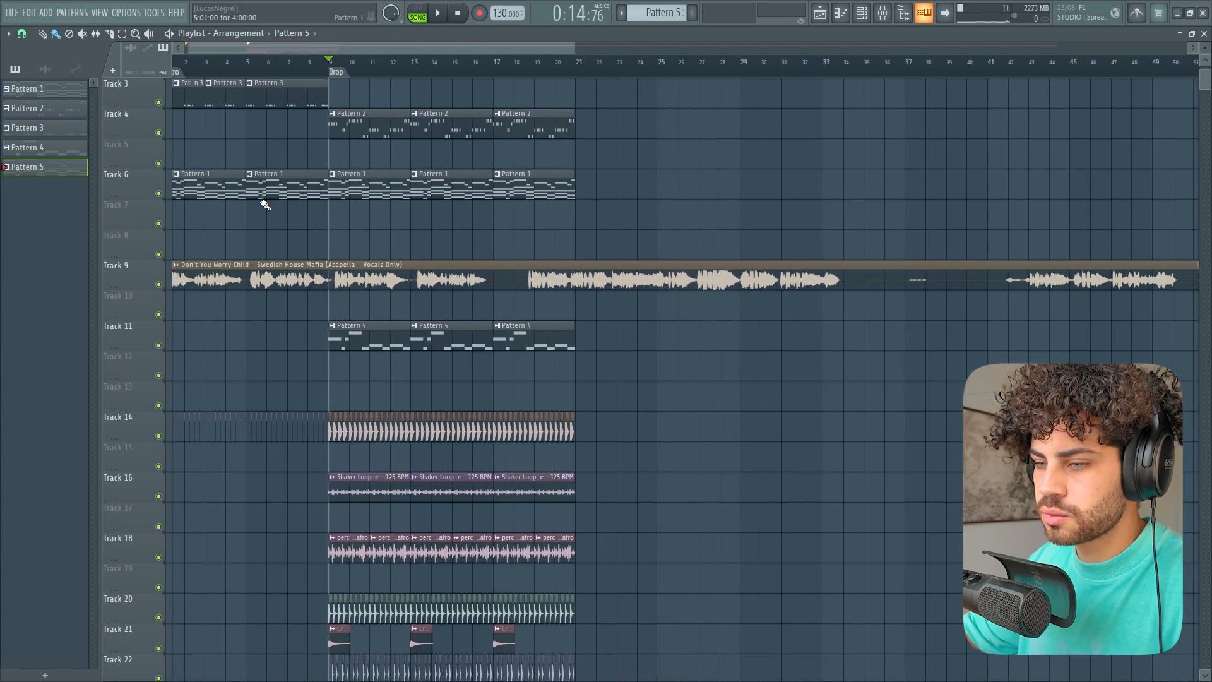
pyautogui.press('space')
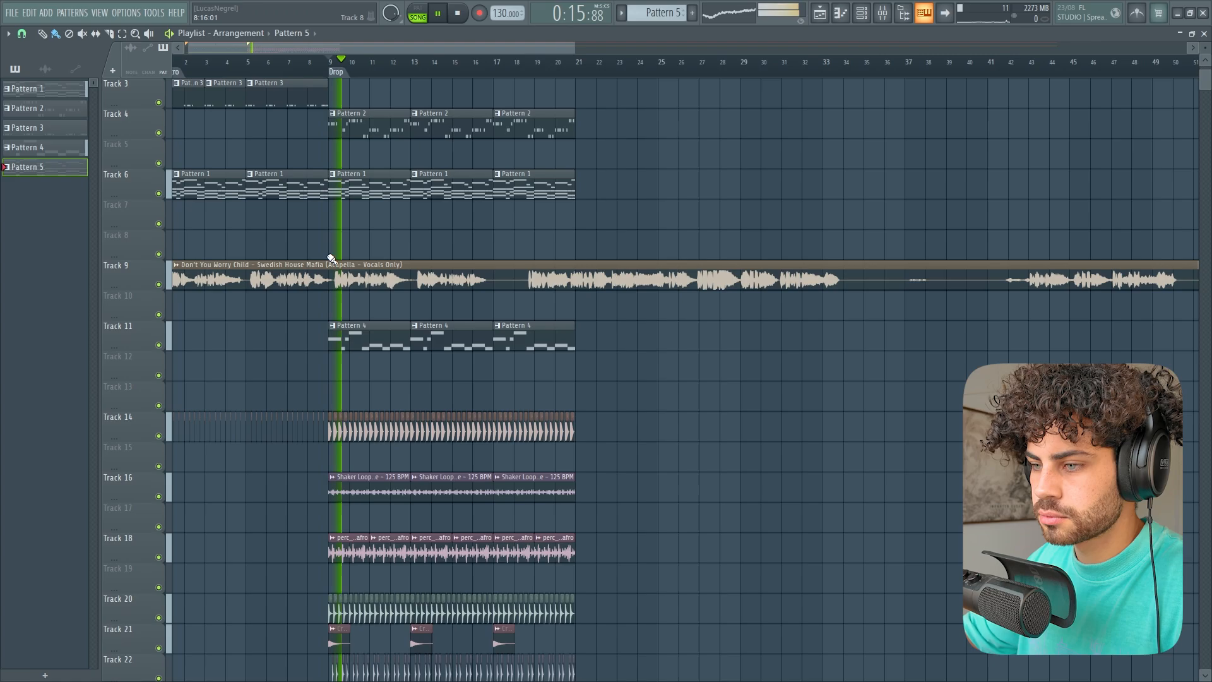
pyautogui.press('space')
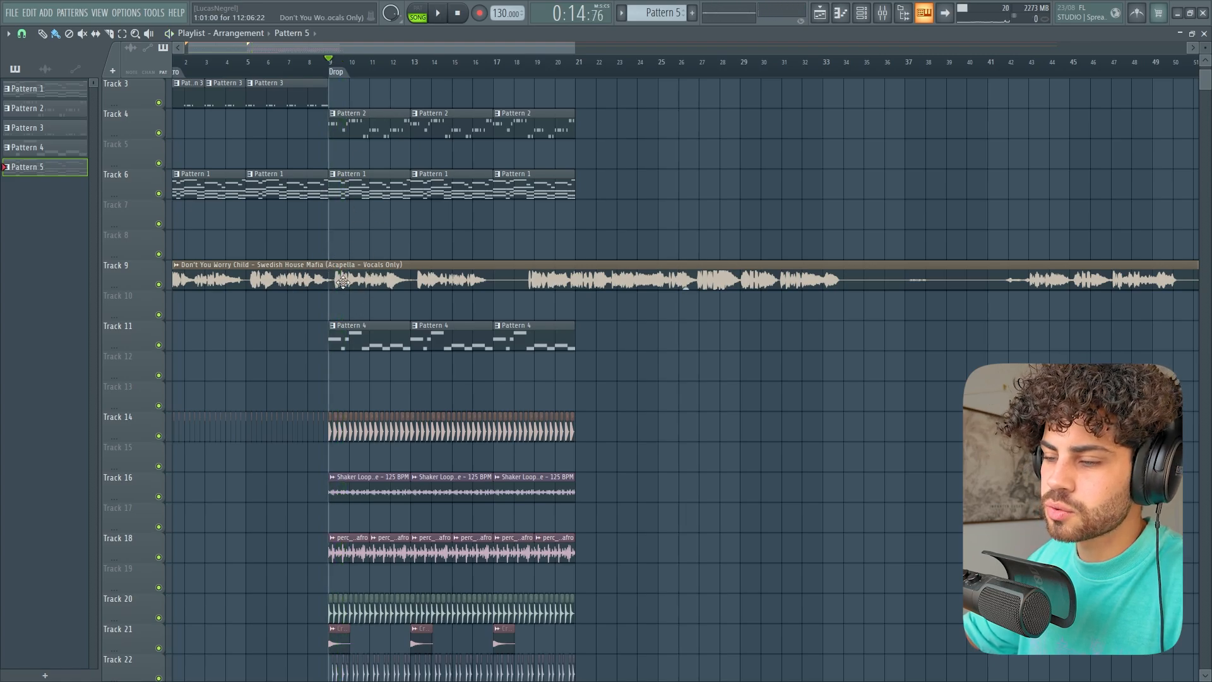
# - Listen to the acapella on Track 9 around bars 25 to 28 to locate the start of the chorus phrase
pyautogui.scroll(-2, 338, 71)
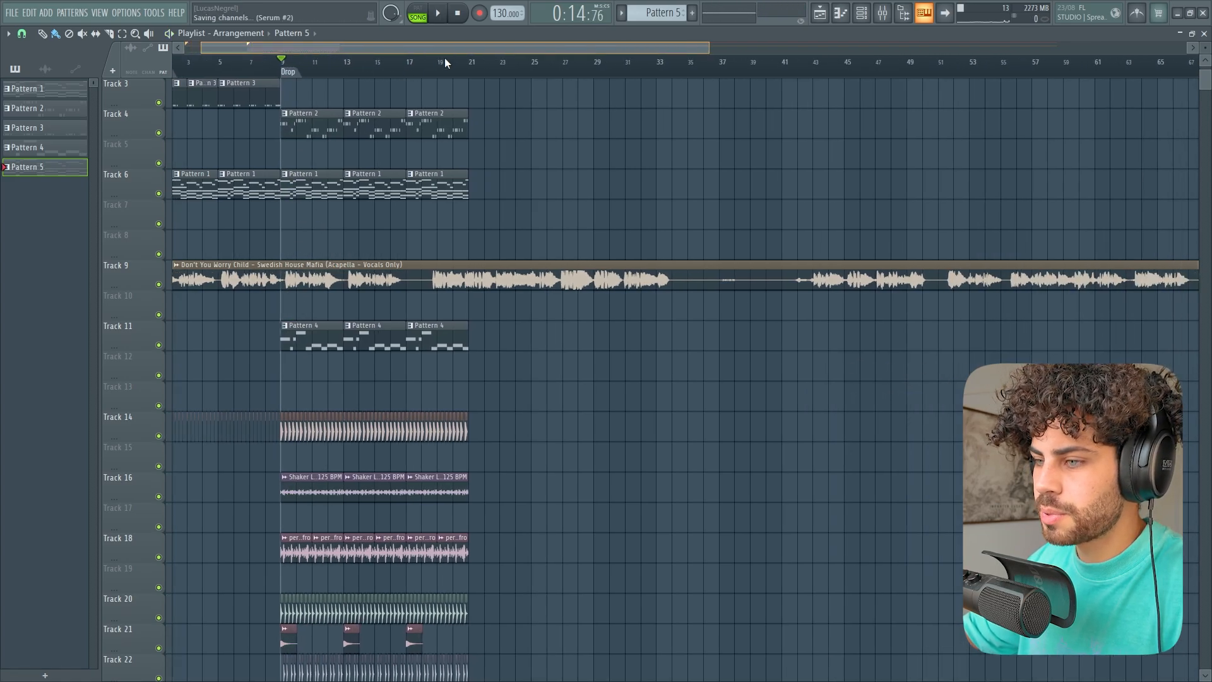
pyautogui.moveTo(445, 58); pyautogui.dragTo(461, 49)
pyautogui.click(444, 65)
pyautogui.press('space')
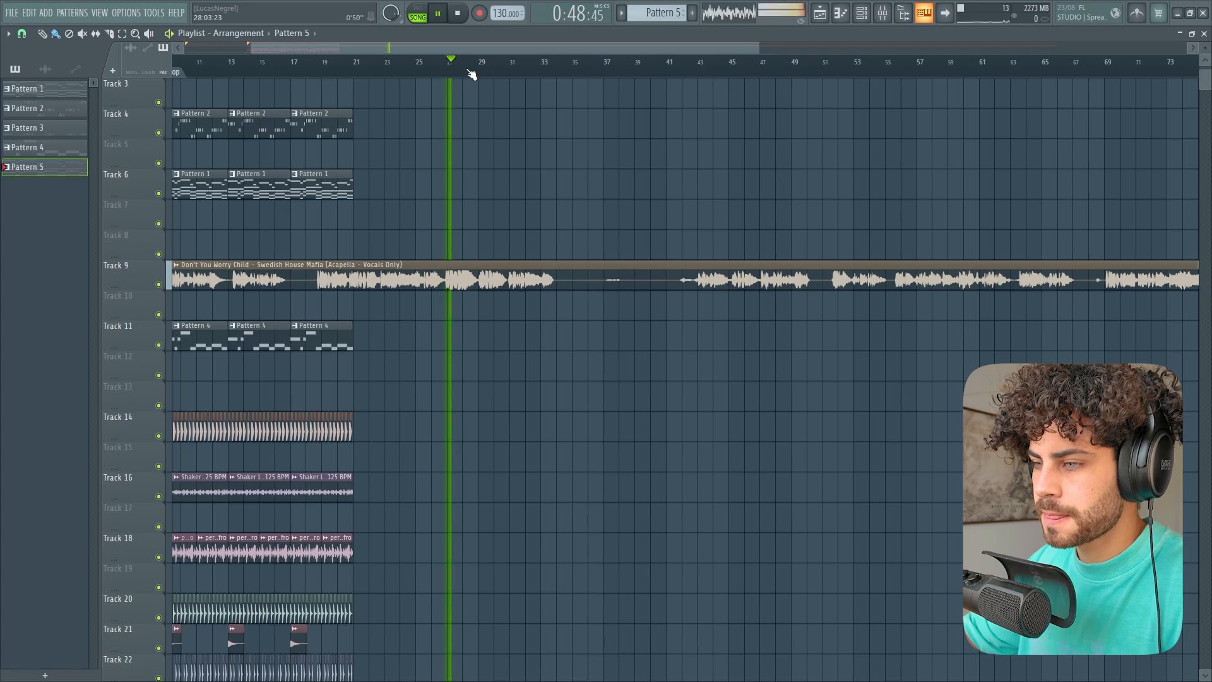
pyautogui.scroll(3, 473, 74)
pyautogui.press('space')
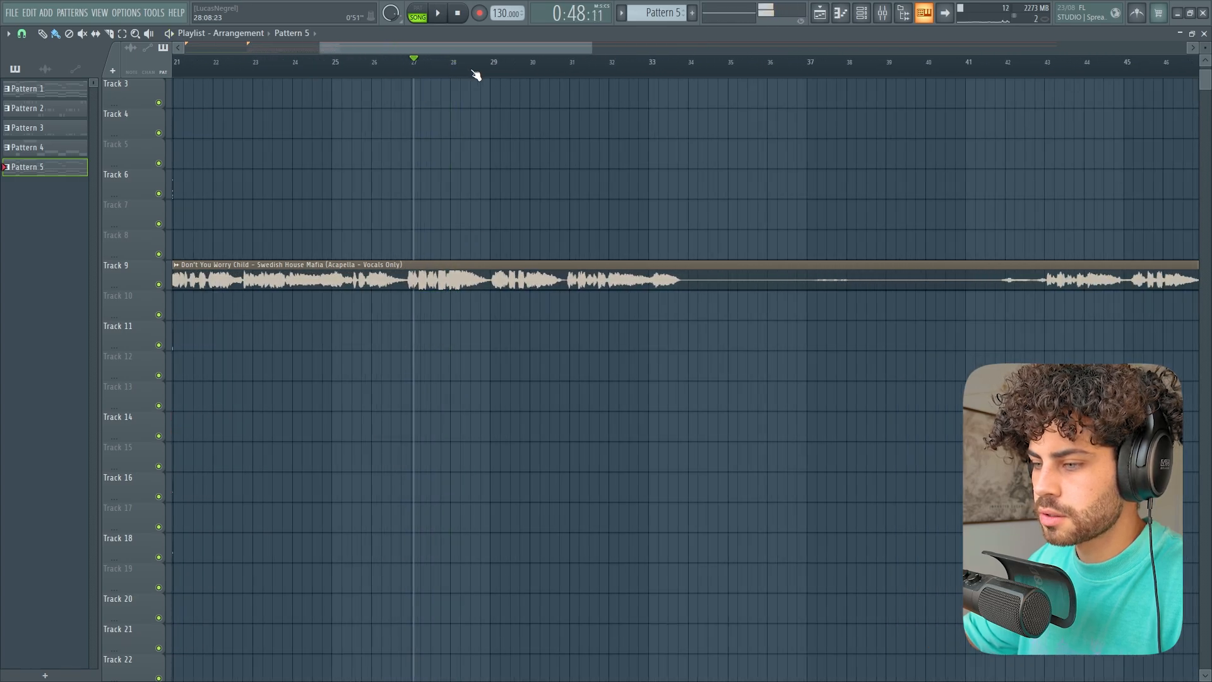
pyautogui.scroll(-2, 472, 70)
pyautogui.scroll(2, 362, 67)
pyautogui.click(400, 74)
pyautogui.press('space')
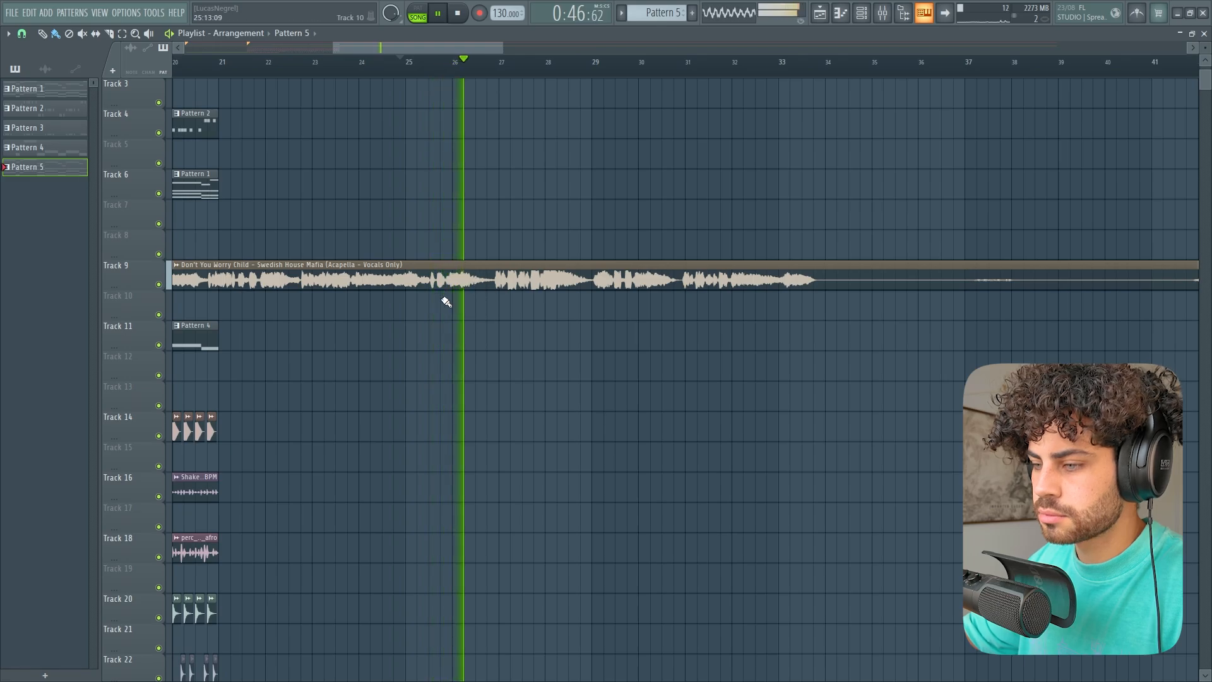
pyautogui.press('space')
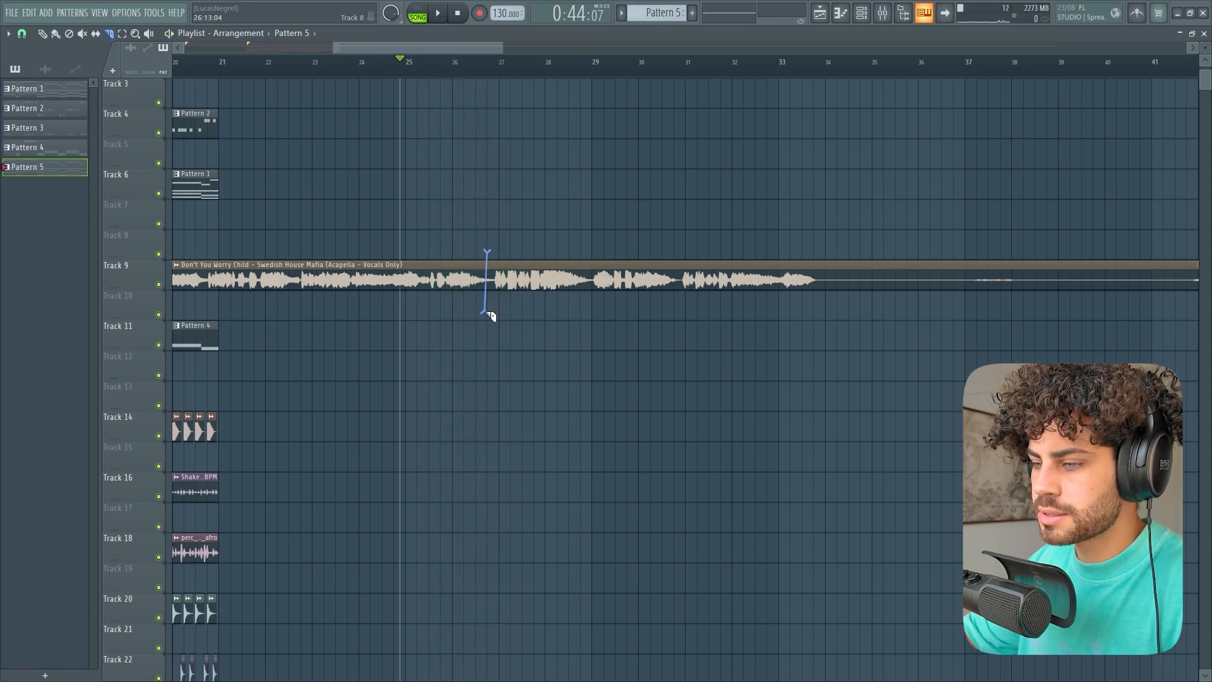
# - Slice the acapella on Track 9 shortly before bar 27, move the following section to start just before the drop, and play it
pyautogui.moveTo(491, 315); pyautogui.dragTo(491, 316)
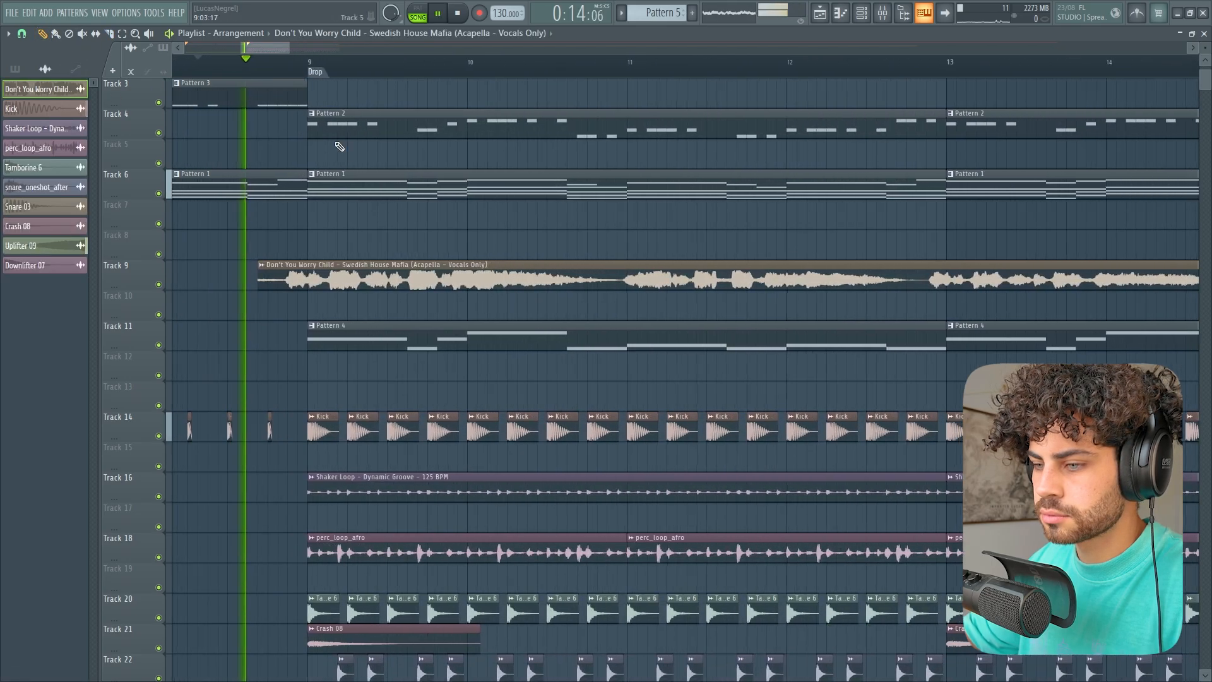
pyautogui.press('space')
pyautogui.scroll(-5, 311, 67)
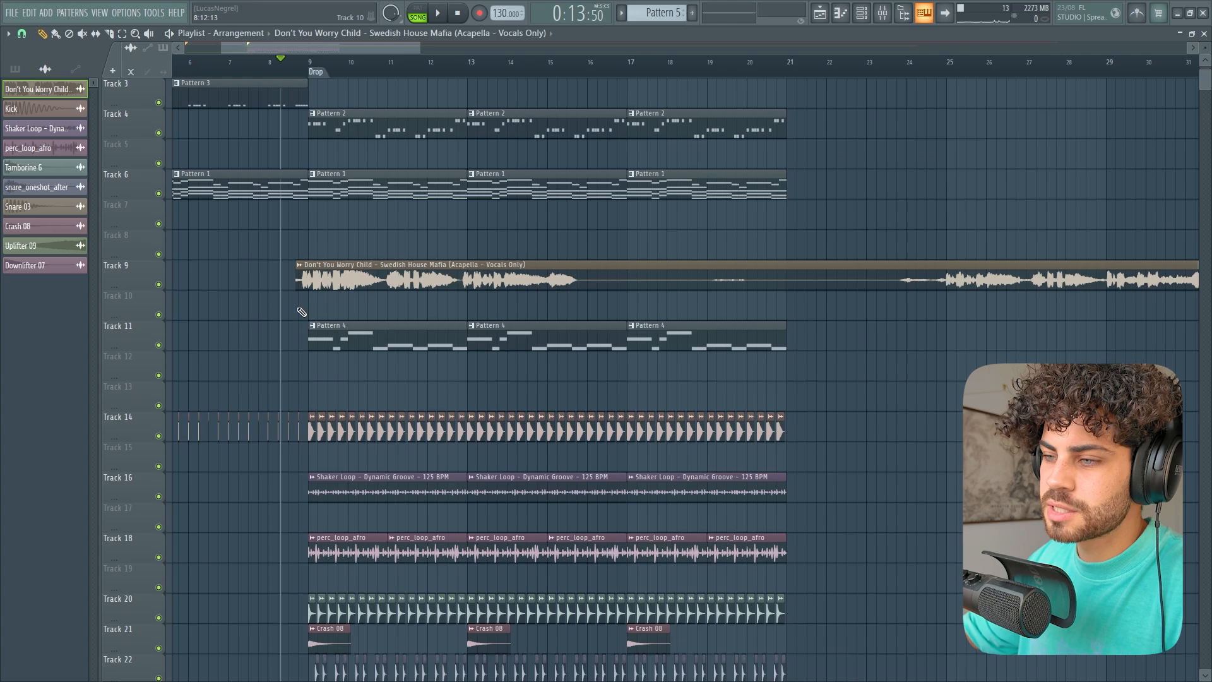
pyautogui.scroll(-1, 335, 291)
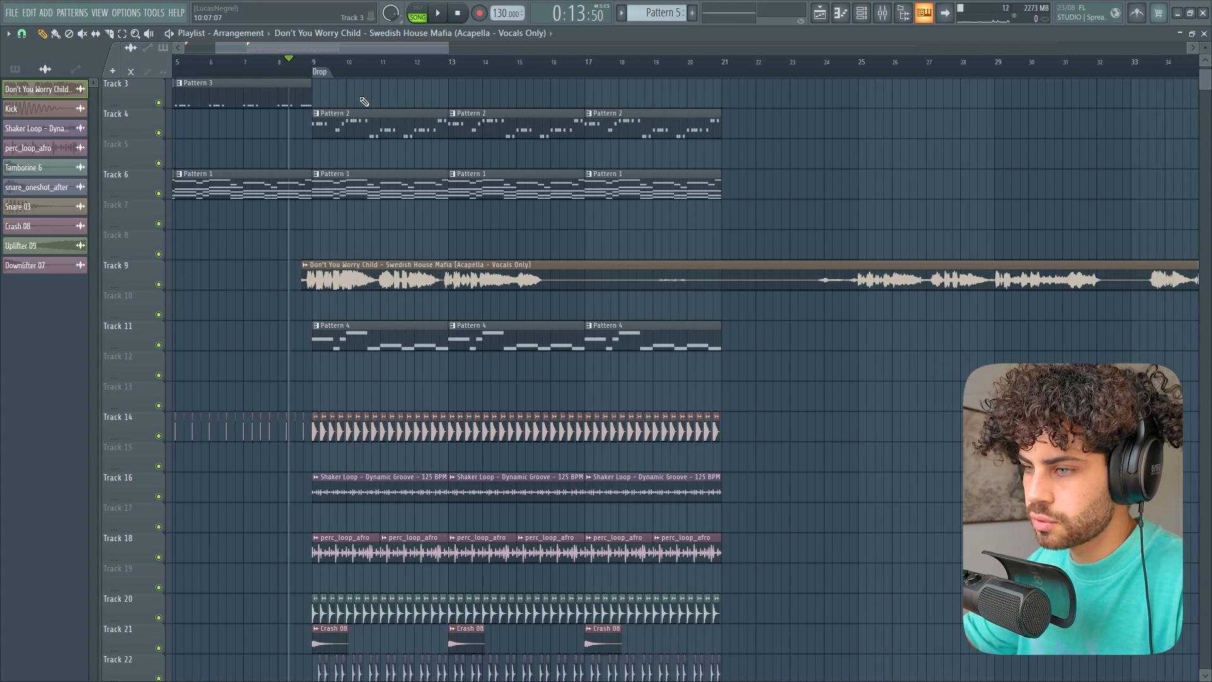
# - View Serum #4's melody in Pattern 2, and open Serum #6's notes in Pattern 5 for editing
pyautogui.scroll(-4, 265, 66)
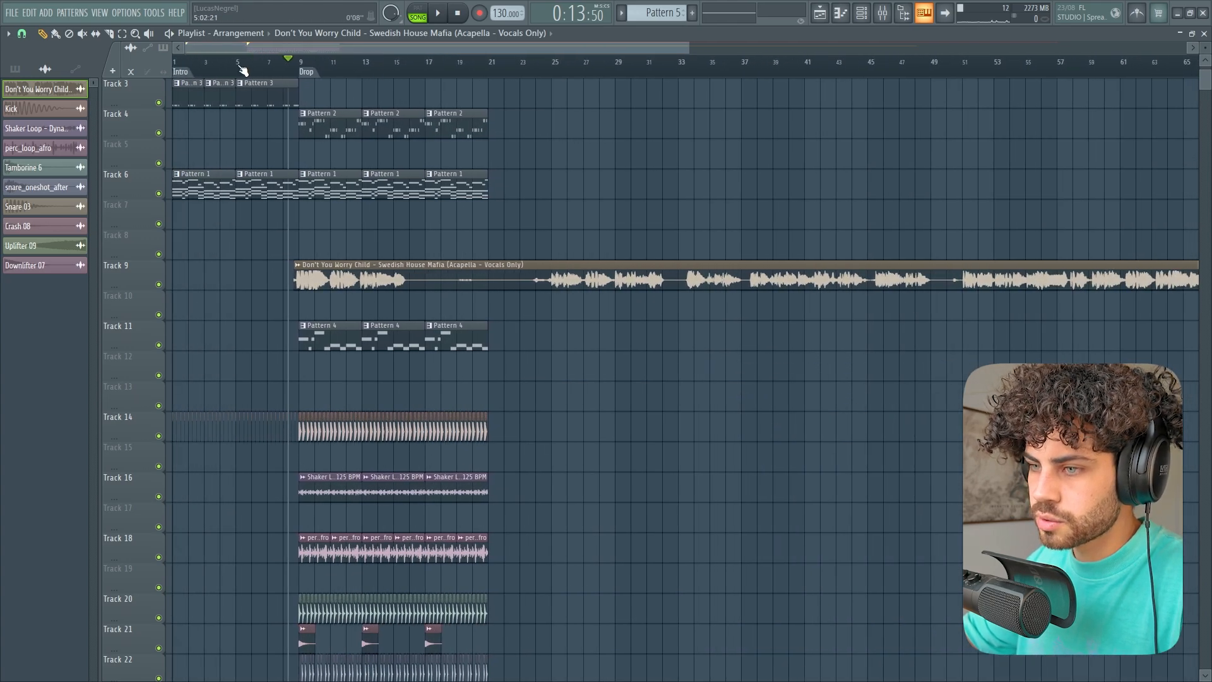
pyautogui.scroll(4, 243, 68)
pyautogui.scroll(-3, 292, 217)
pyautogui.scroll(4, 392, 363)
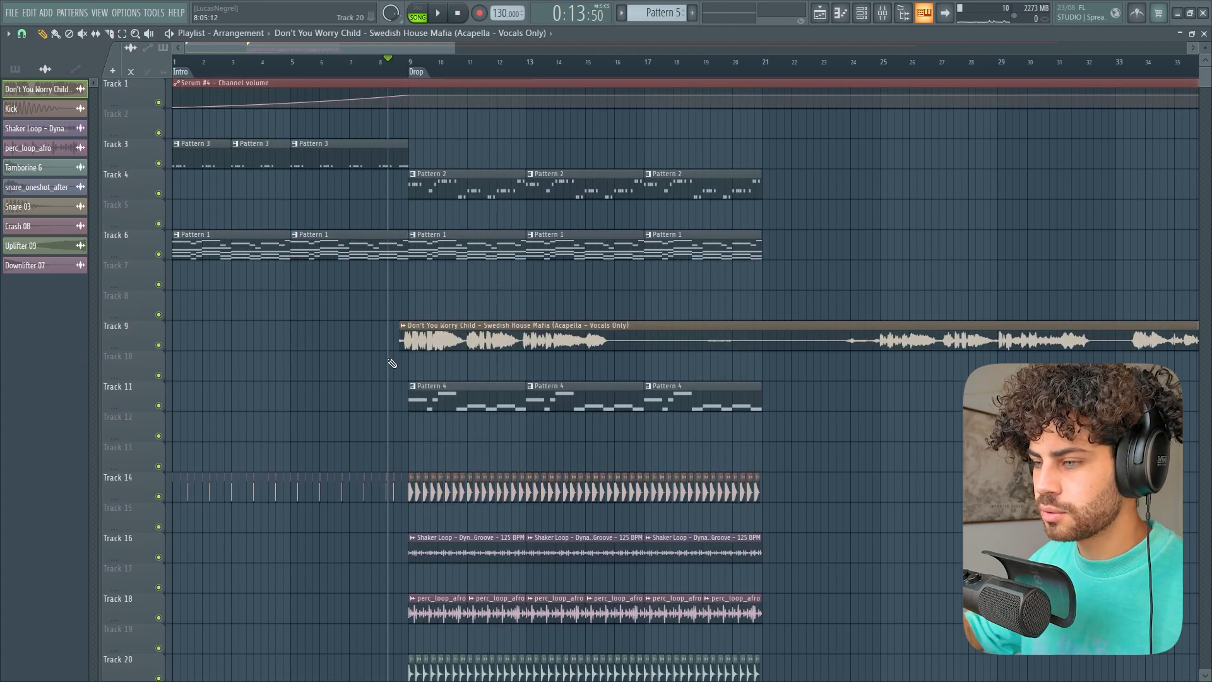
pyautogui.doubleClick(429, 183)
pyautogui.scroll(-4, 371, 61)
pyautogui.scroll(3, 424, 126)
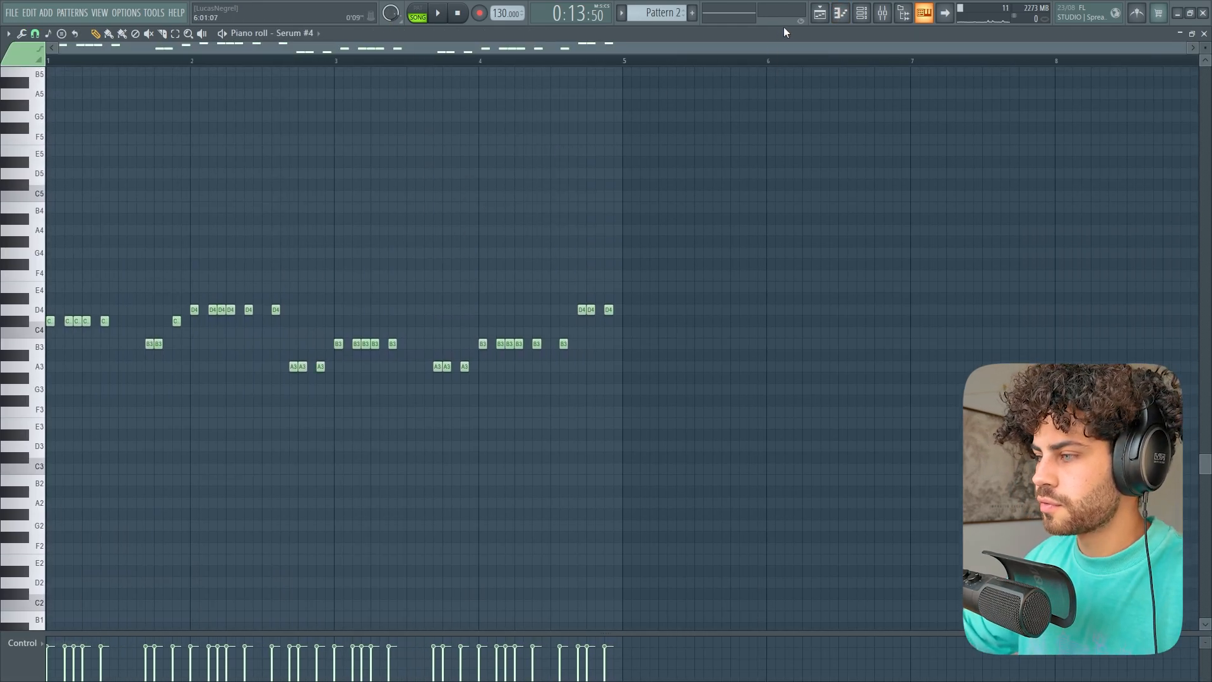
pyautogui.click(882, 14)
pyautogui.scroll(-3, 642, 13)
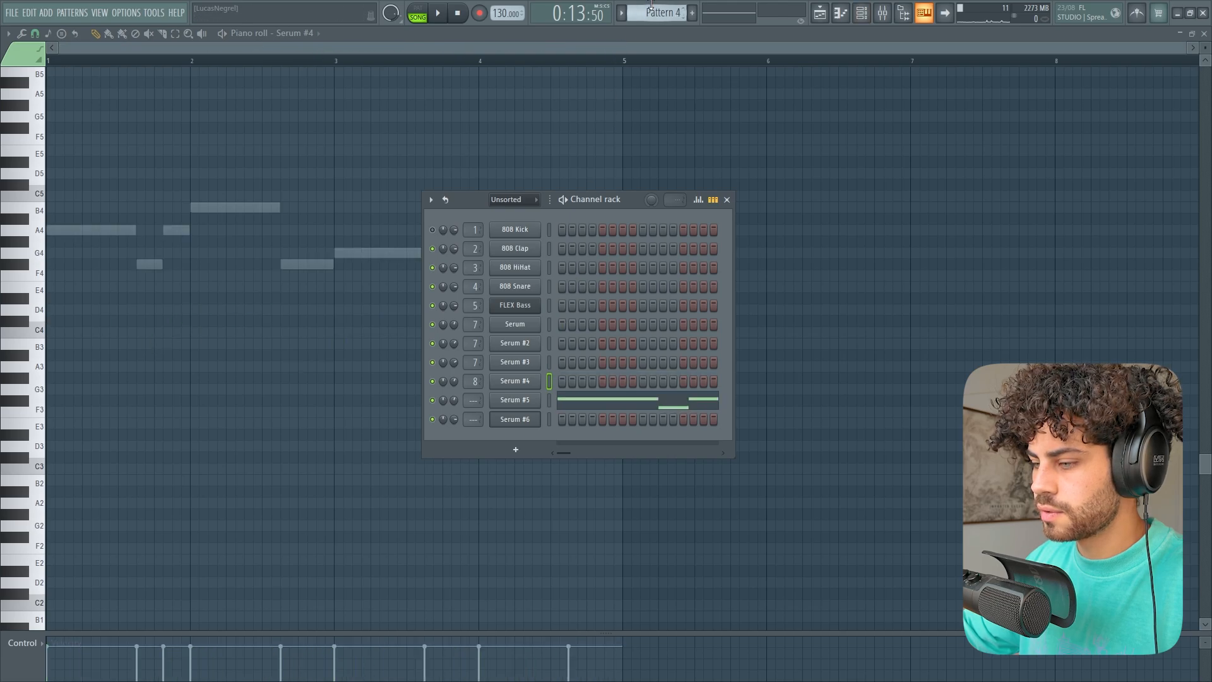
pyautogui.click(591, 419)
pyautogui.scroll(-1, 421, 226)
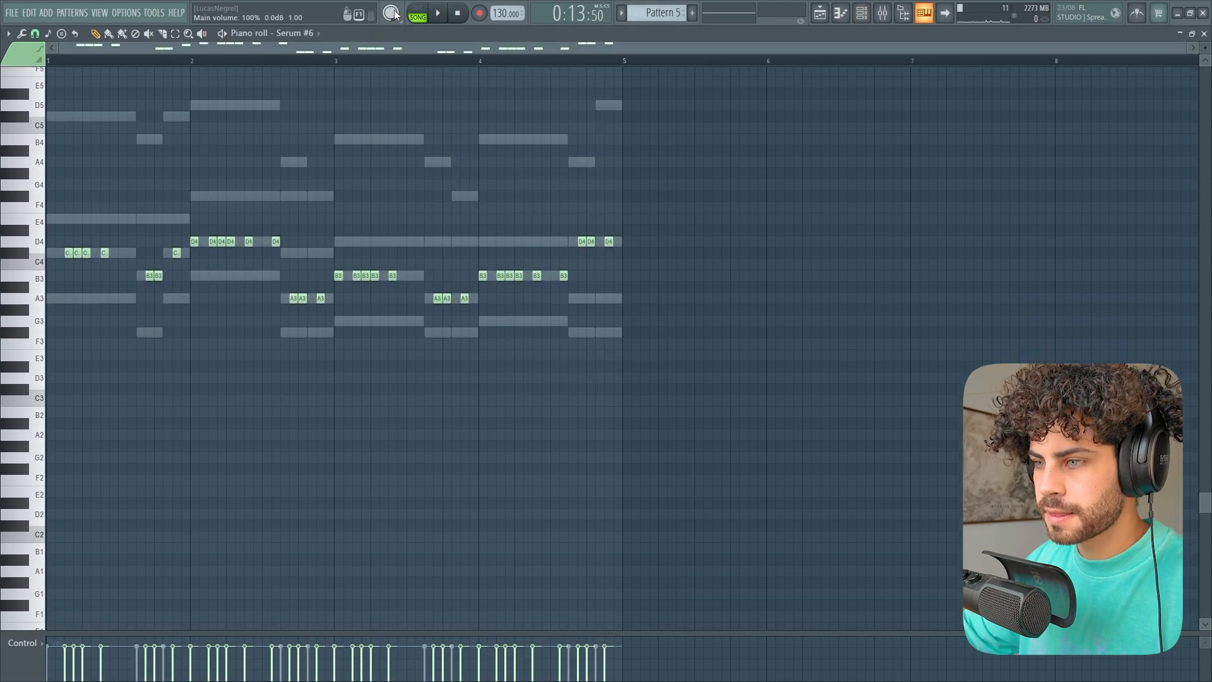
# - Play Pattern 5 through its fourth bar in pattern mode to check the Serum #6 melody
pyautogui.press('space')
pyautogui.click(340, 61)
pyautogui.scroll(3, 568, 379)
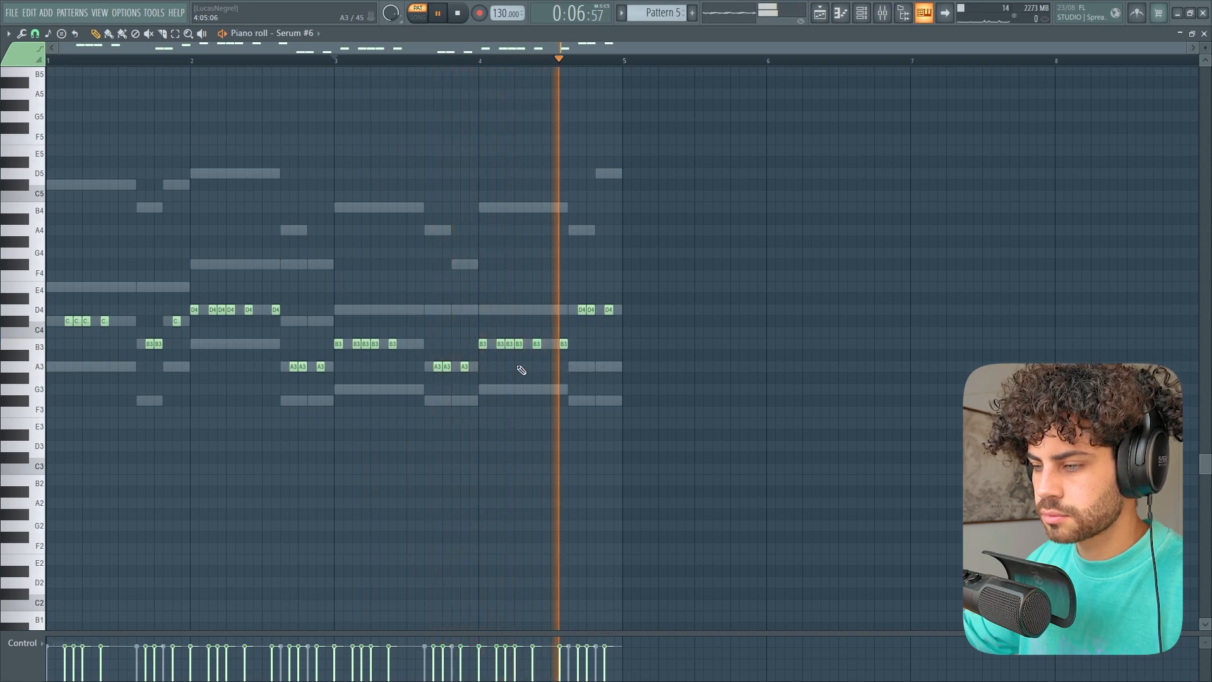
pyautogui.press('space')
# - Duplicate all of Serum #6's notes in Pattern 5 into bars 5 to 8
pyautogui.moveTo(692, 474); pyautogui.dragTo(56, 271)
pyautogui.click(648, 64)
pyautogui.hotkey('ctrl', 'v')
pyautogui.scroll(-2, 659, 61)
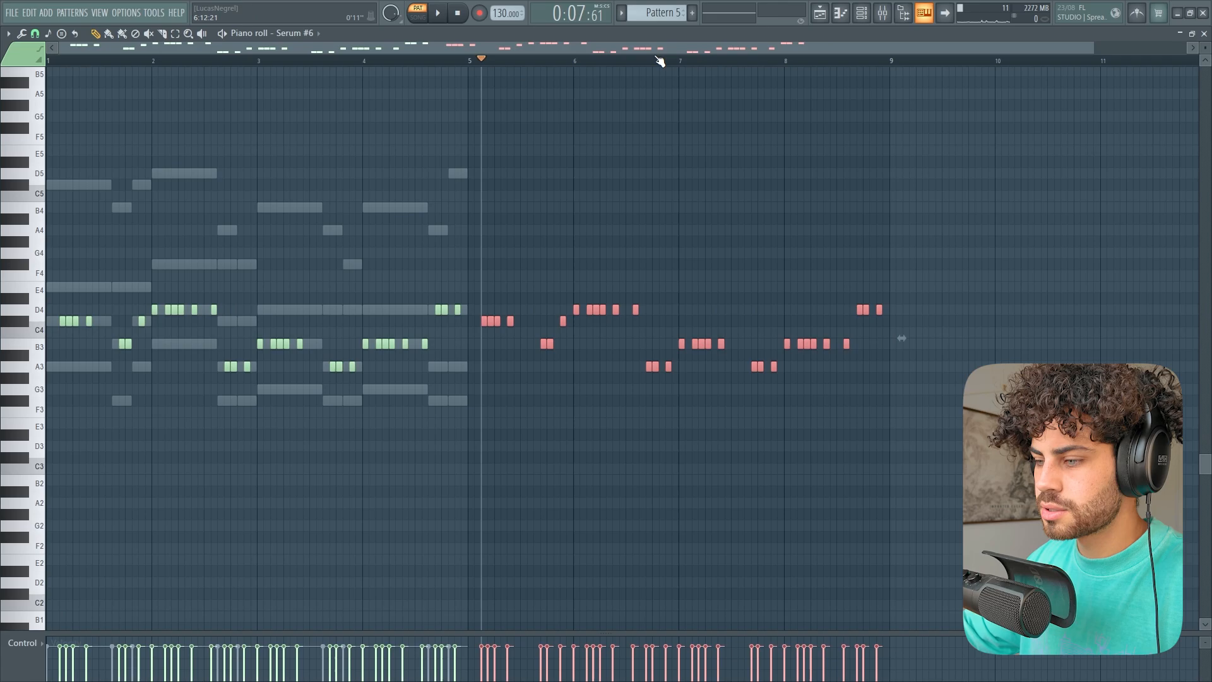
# - Try the Pattern 5 notes from late bar 7 through bar 8 one octave higher, and move them back down an octave
pyautogui.moveTo(730, 226); pyautogui.dragTo(939, 490)
pyautogui.hotkey('ctrl', 'Up')
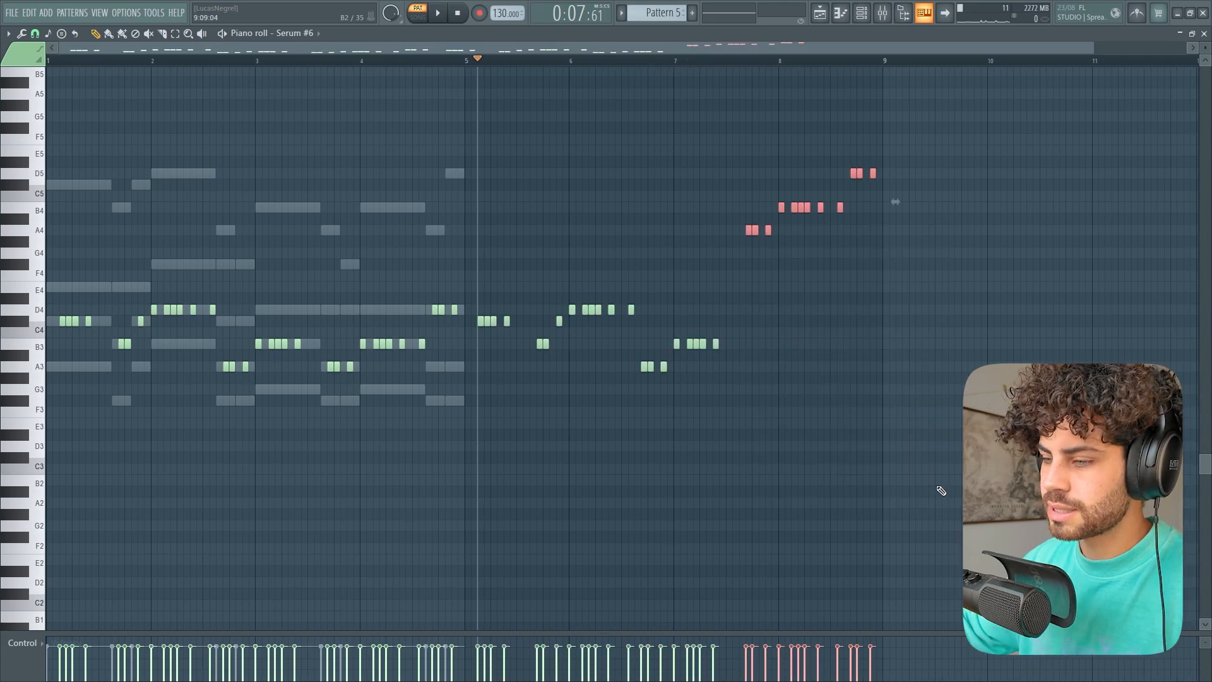
pyautogui.keyDown('ctrl'); pyautogui.click(954, 378); pyautogui.keyUp('ctrl')
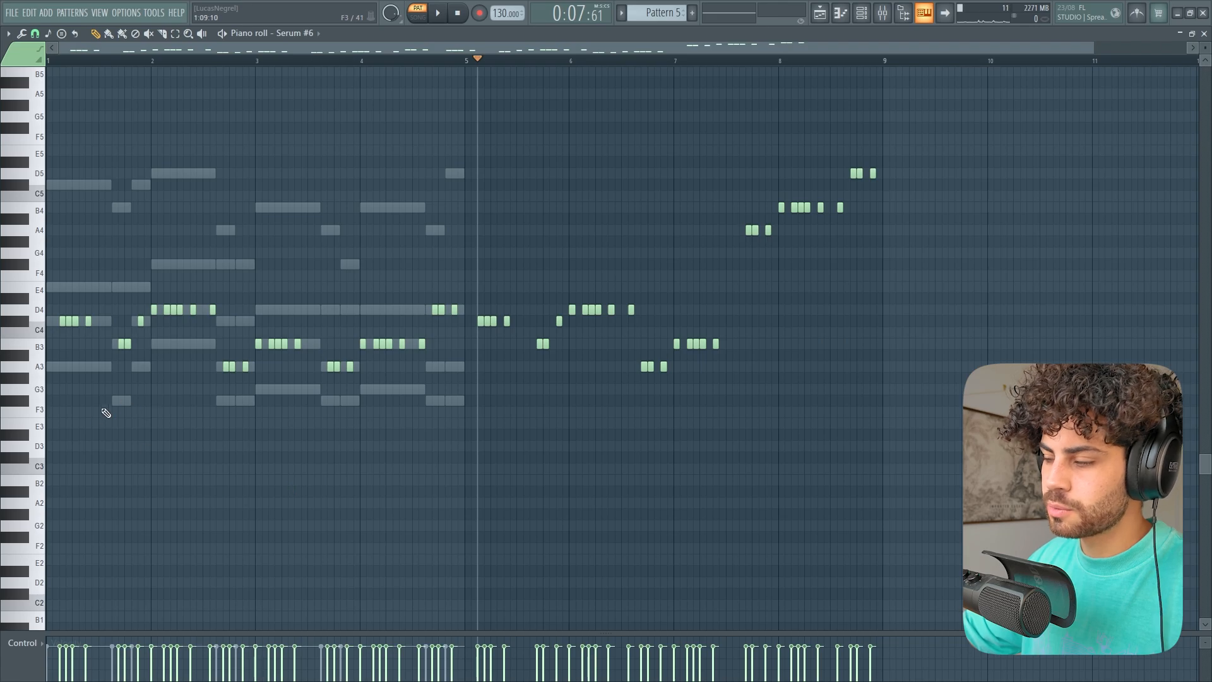
pyautogui.moveTo(904, 288); pyautogui.dragTo(607, 93)
pyautogui.hotkey('ctrl', 'Down')
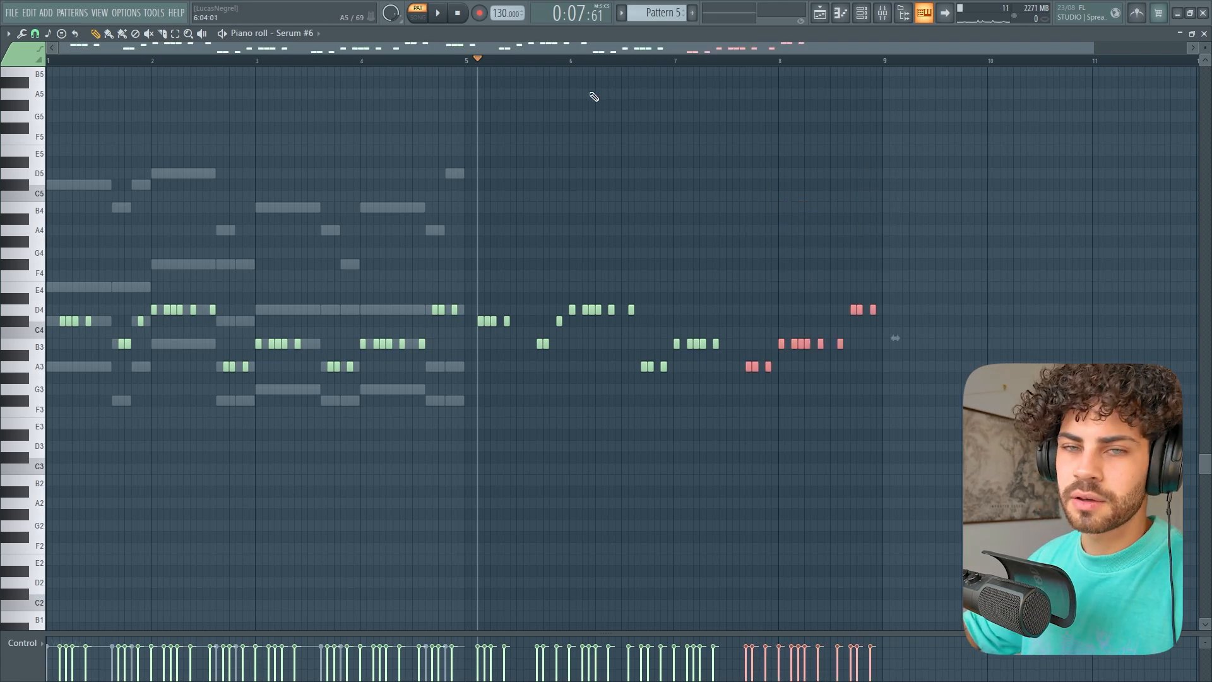
pyautogui.keyDown('ctrl'); pyautogui.click(494, 152); pyautogui.keyUp('ctrl')
# - Return the playhead to the start of Pattern 5 and look over the playlist arrangement
pyautogui.click(466, 60)
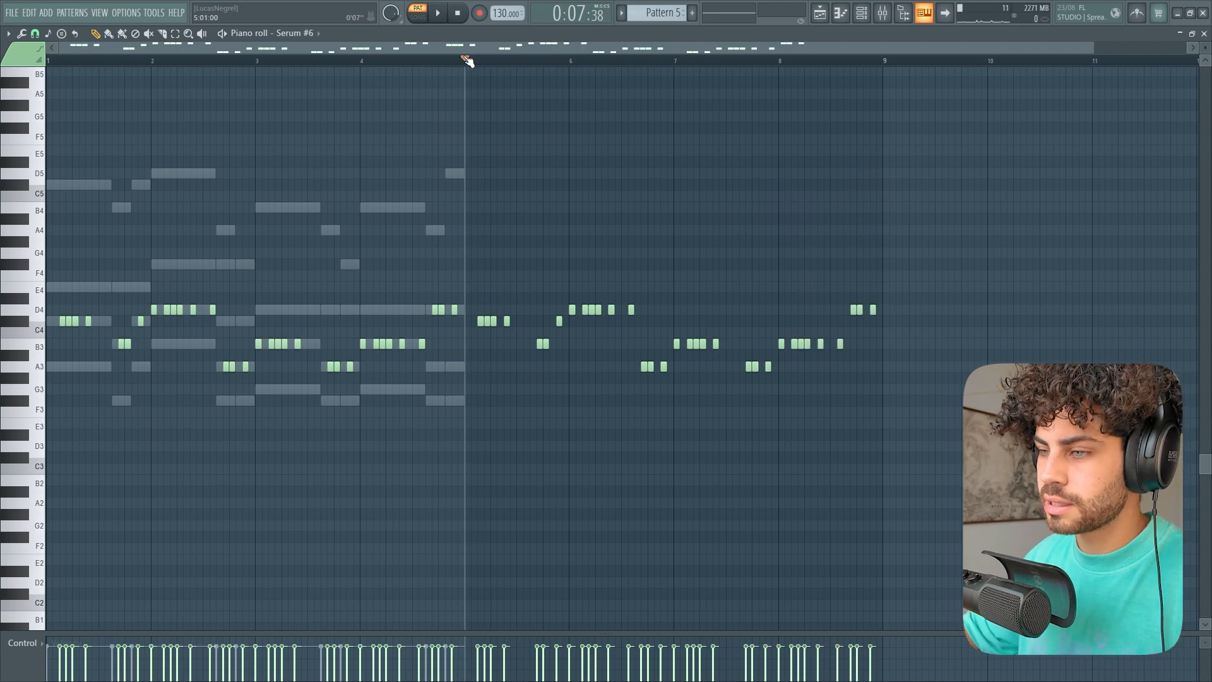
pyautogui.moveTo(467, 60); pyautogui.dragTo(5, 126)
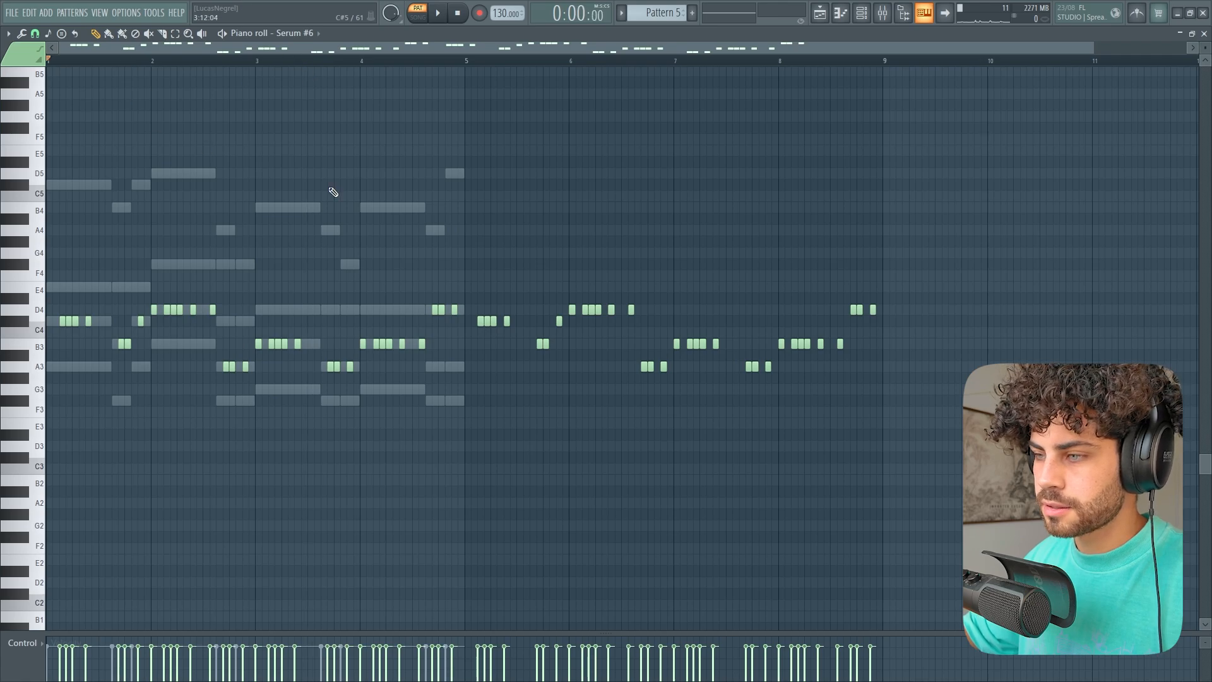
pyautogui.click(816, 20)
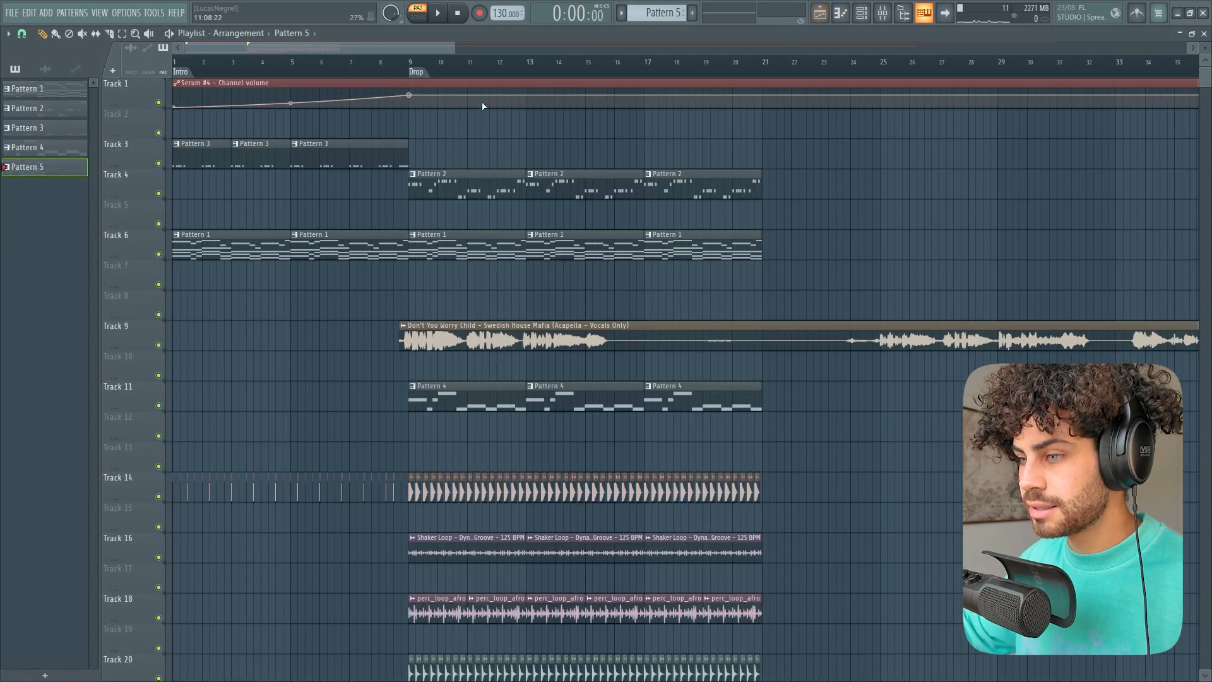
pyautogui.scroll(-5, 292, 270)
pyautogui.scroll(5, 248, 510)
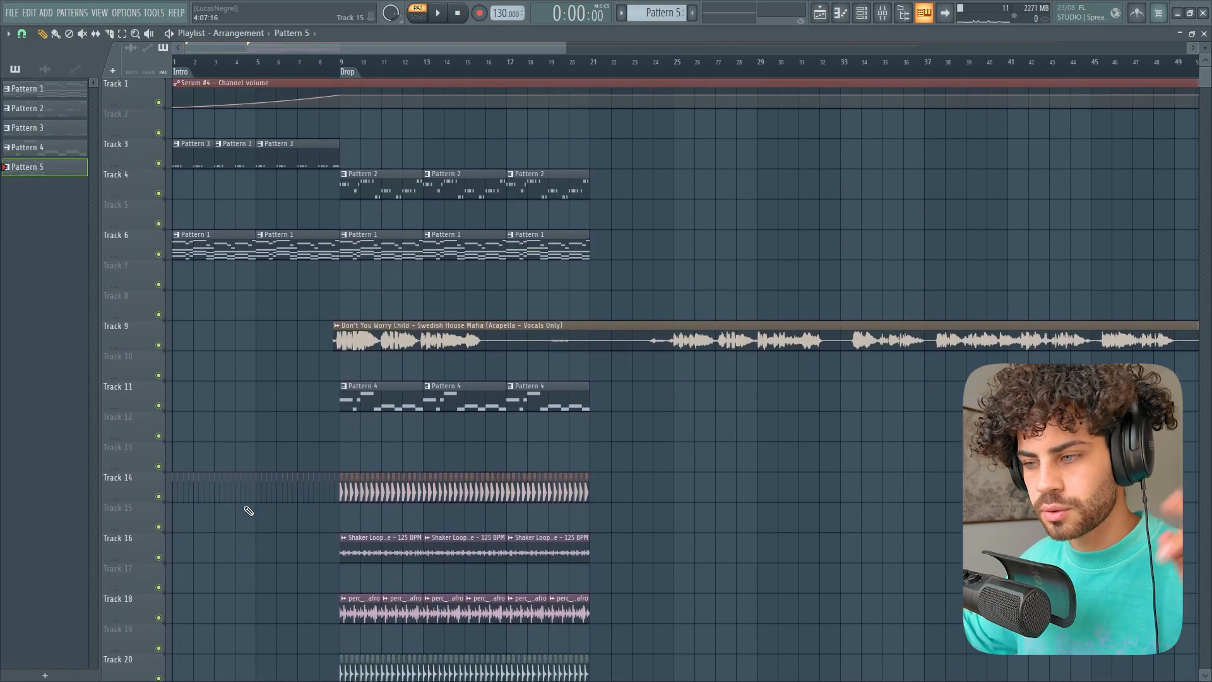
# - Open Serum #7's notes in Pattern 6 and briefly start and stop playback of the melody
pyautogui.click(862, 13)
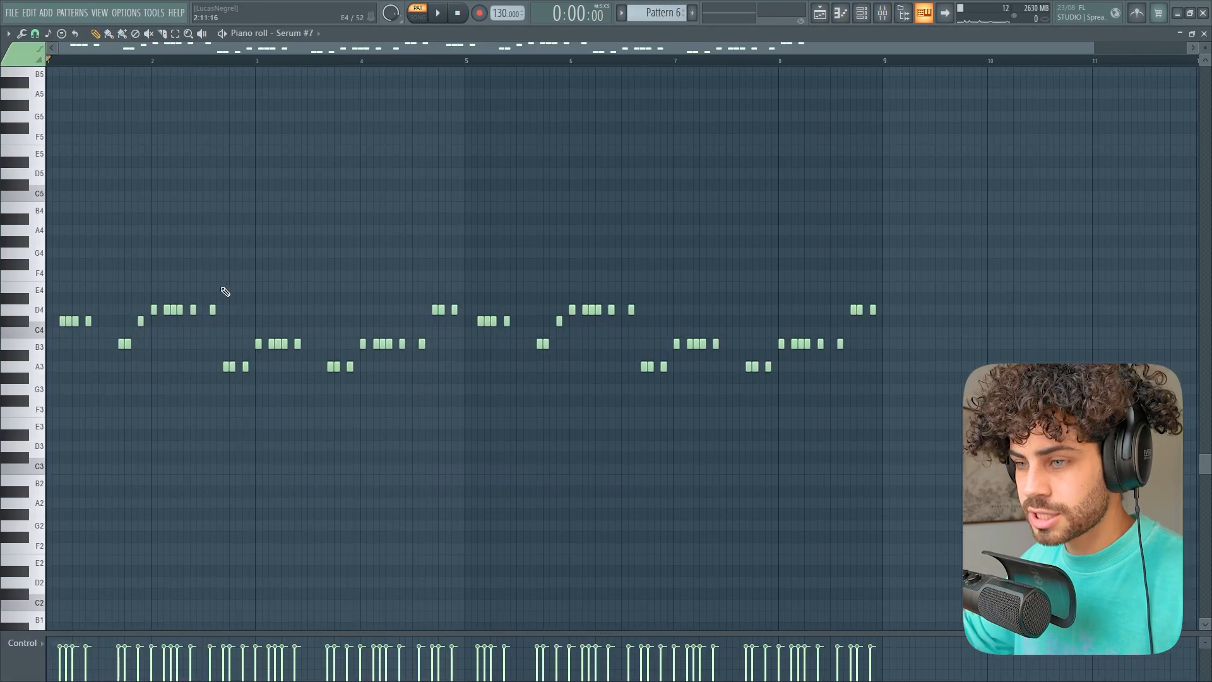
pyautogui.scroll(-1, 355, 242)
pyautogui.scroll(1, 355, 253)
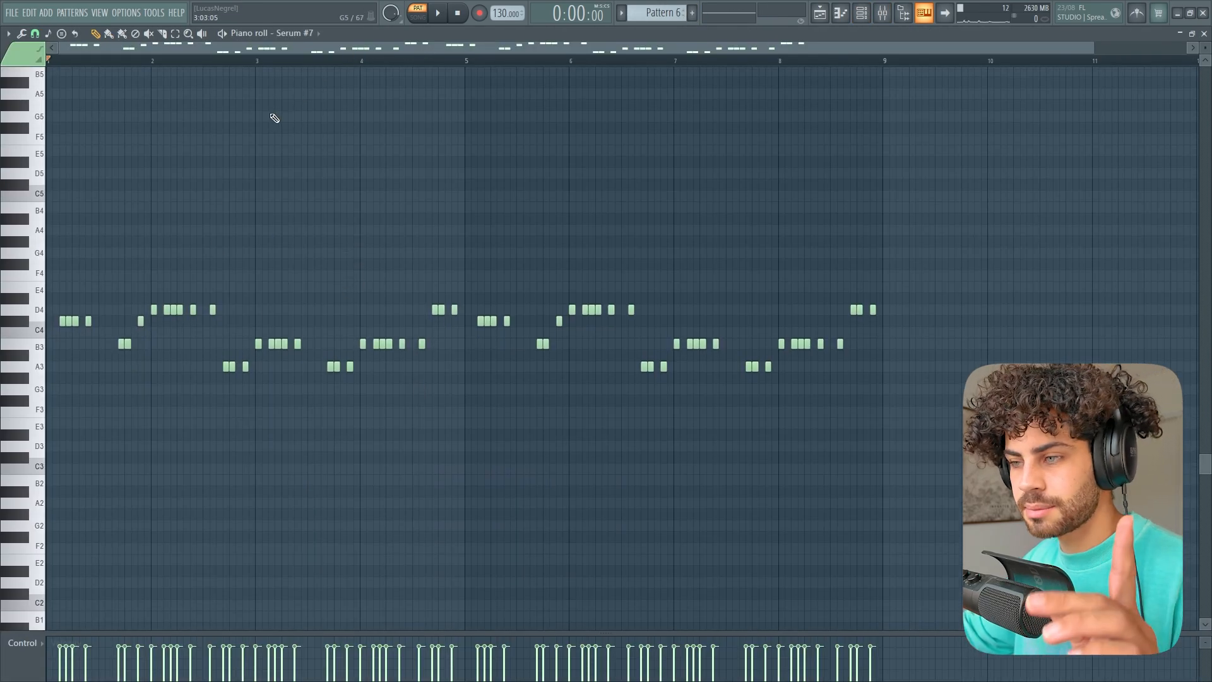
pyautogui.press('space')
pyautogui.press('space')
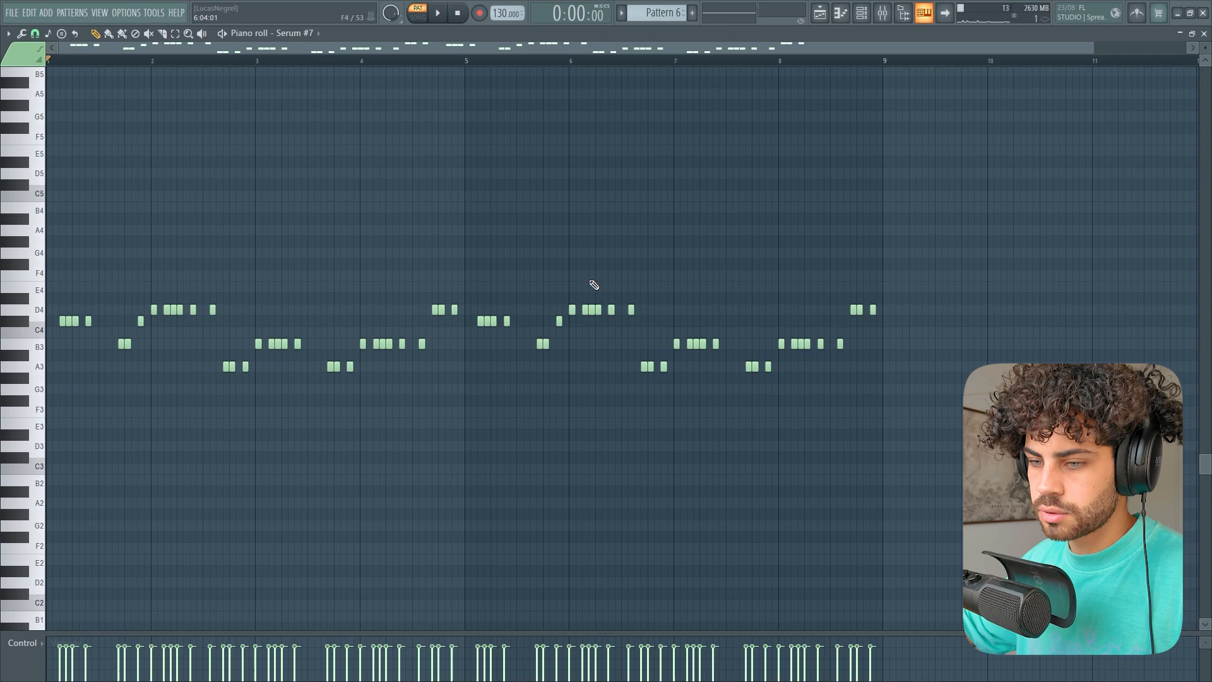
# - Raise all of Serum #7's notes in Pattern 6 by two octaves and play the pattern into bar 2
pyautogui.hotkey('ctrl', 'Up')
pyautogui.hotkey('ctrl', 'Up')
pyautogui.scroll(4, 599, 274)
pyautogui.press('space')
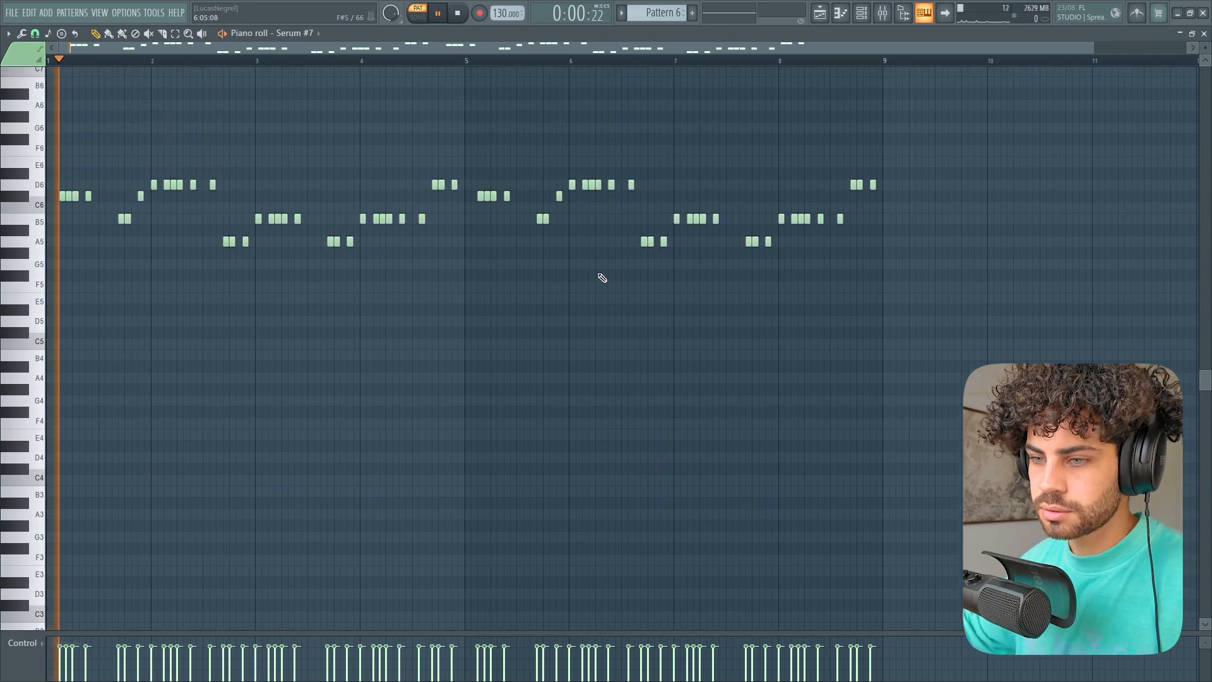
pyautogui.scroll(2, 602, 277)
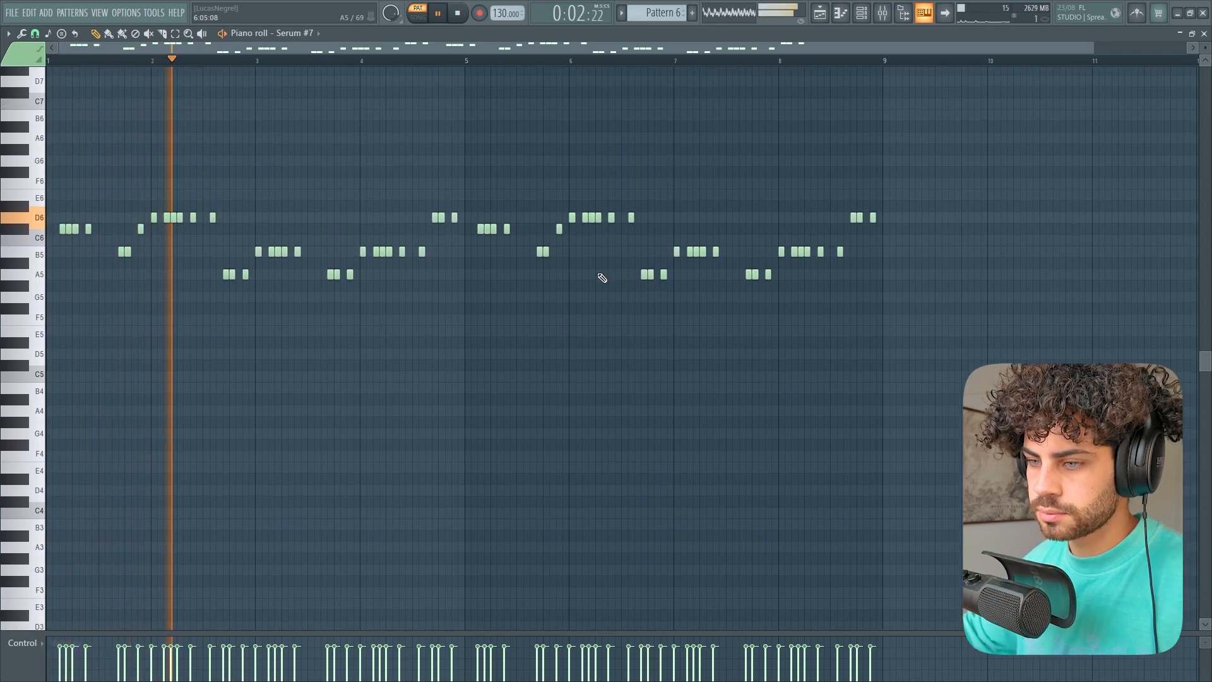
pyautogui.press('space')
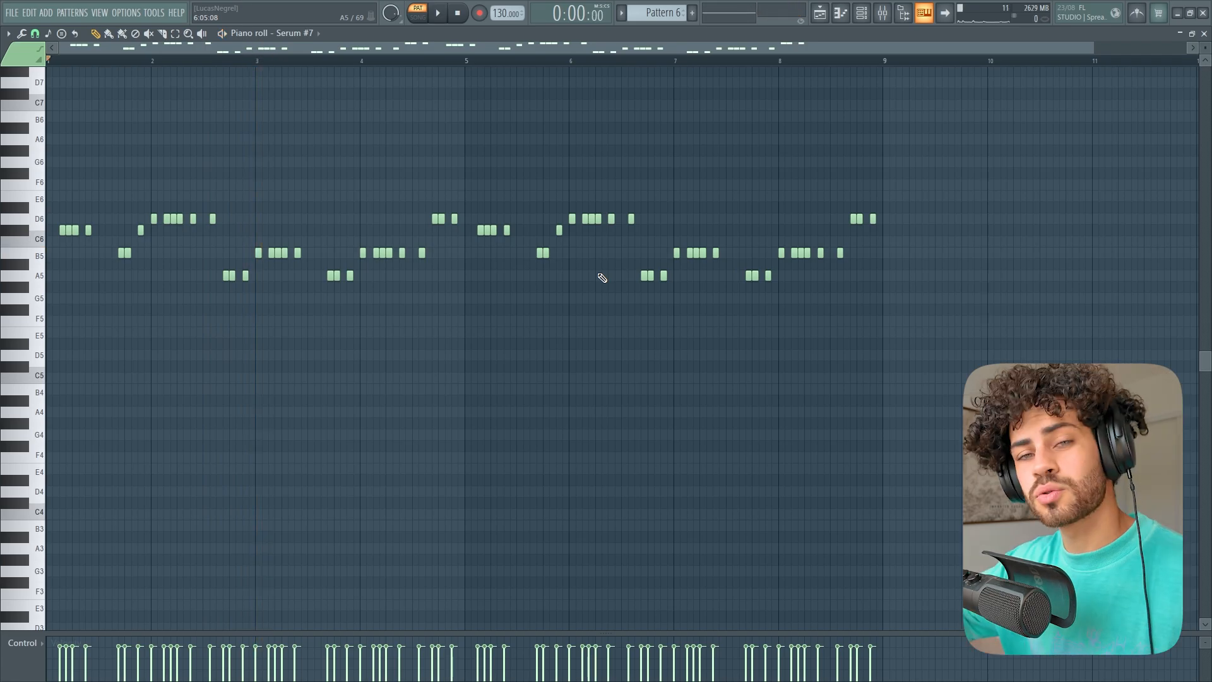